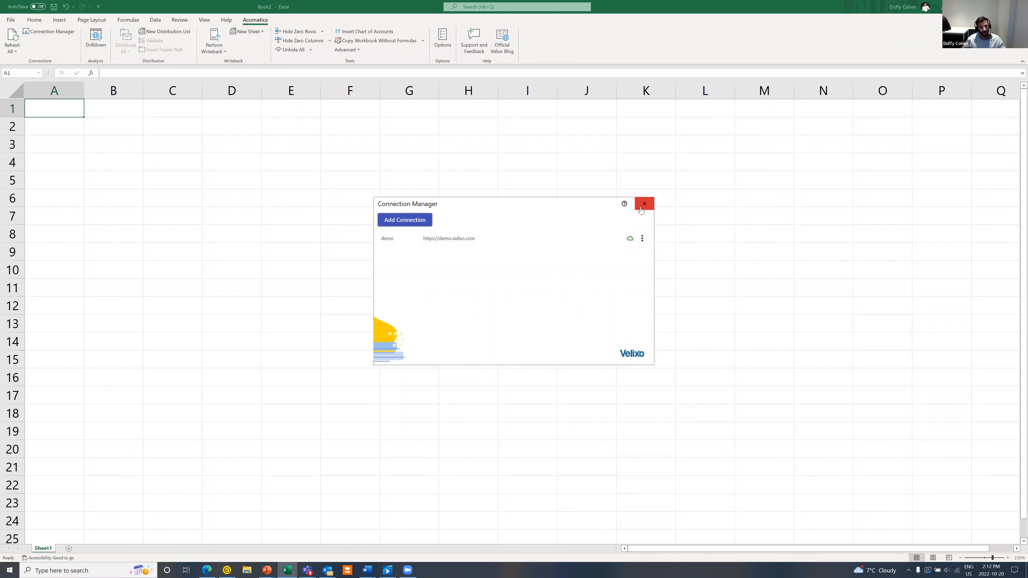
Step: Close the Connection Manager and enter the headers Code, Name and Balance in cells A6 to C6
click(641, 207)
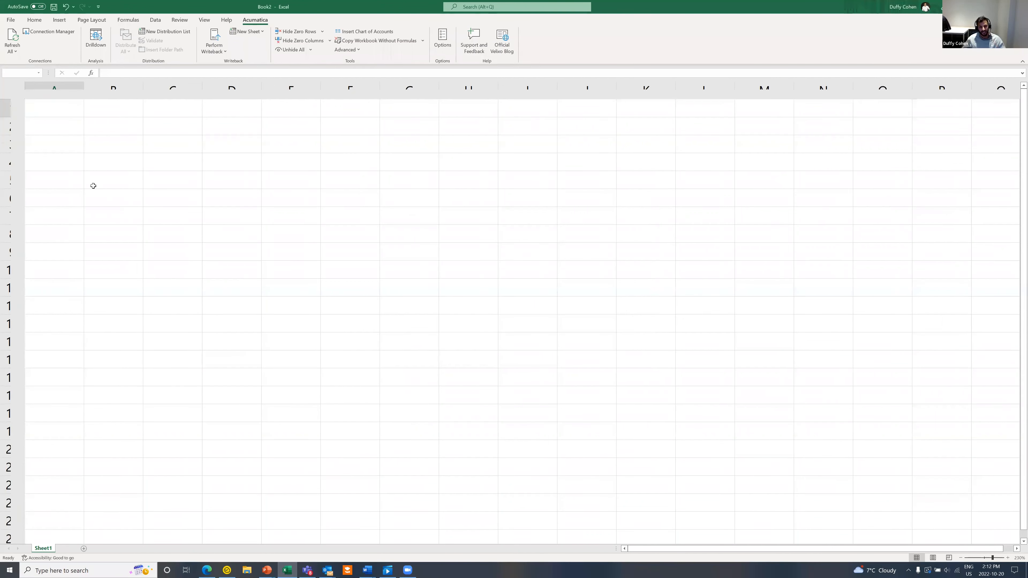
click(52, 199)
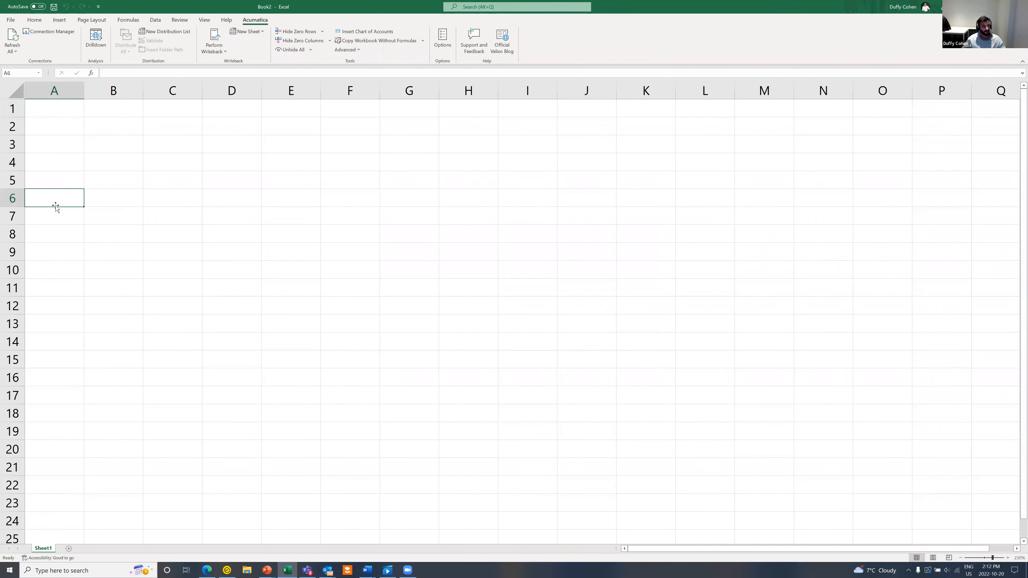
text(Code)
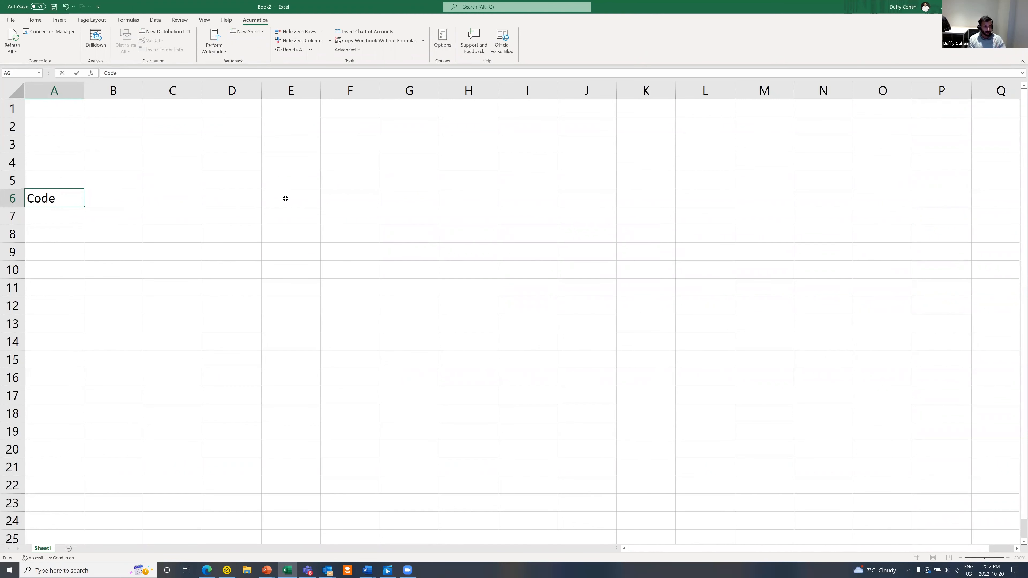
key(Tab)
text(Name)
key(Tab)
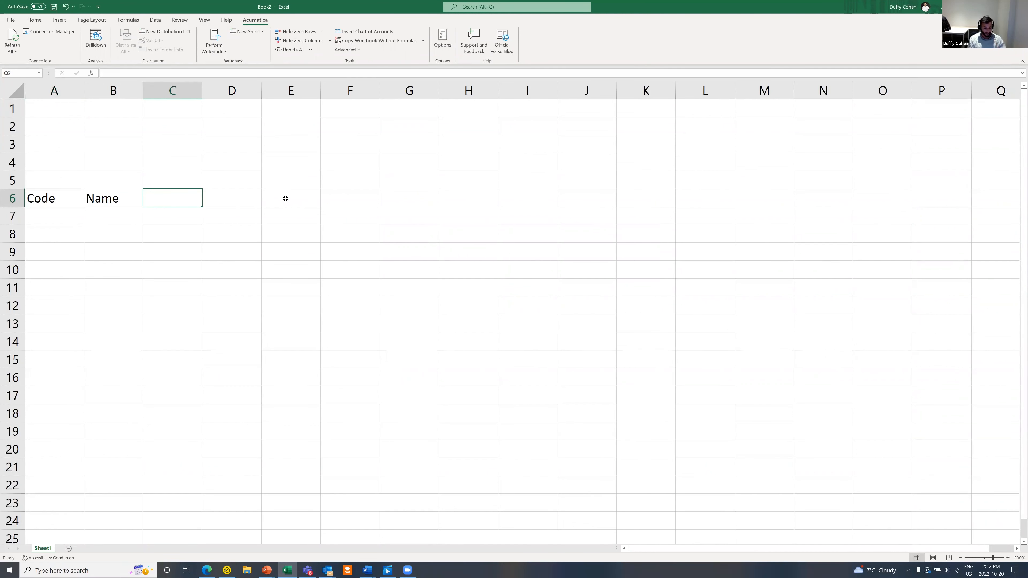
text(Balance)
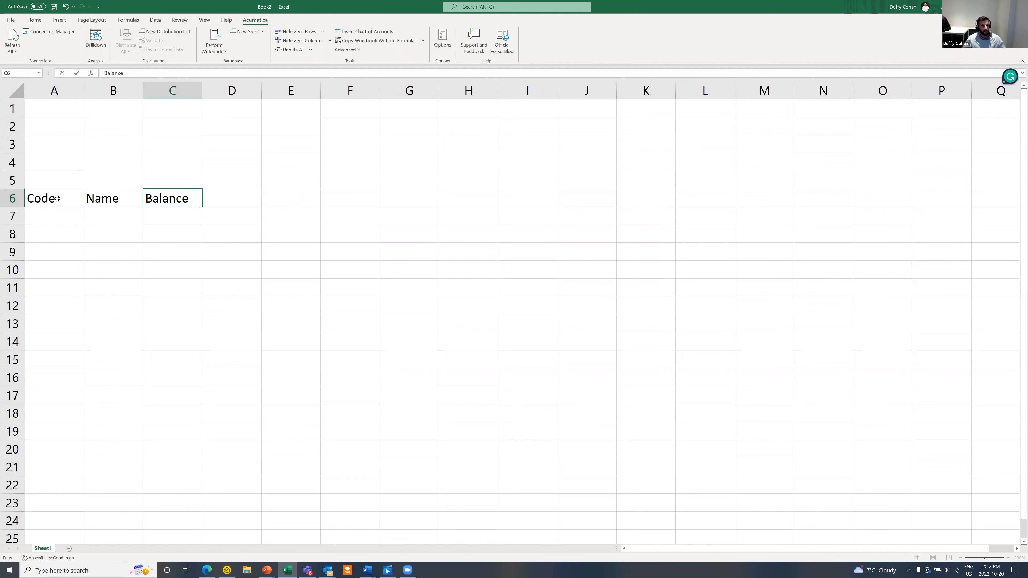
Step: Make the headers in A6:C6 bold and underlined, and widen the columns of the header row
drag(74, 203, 168, 199)
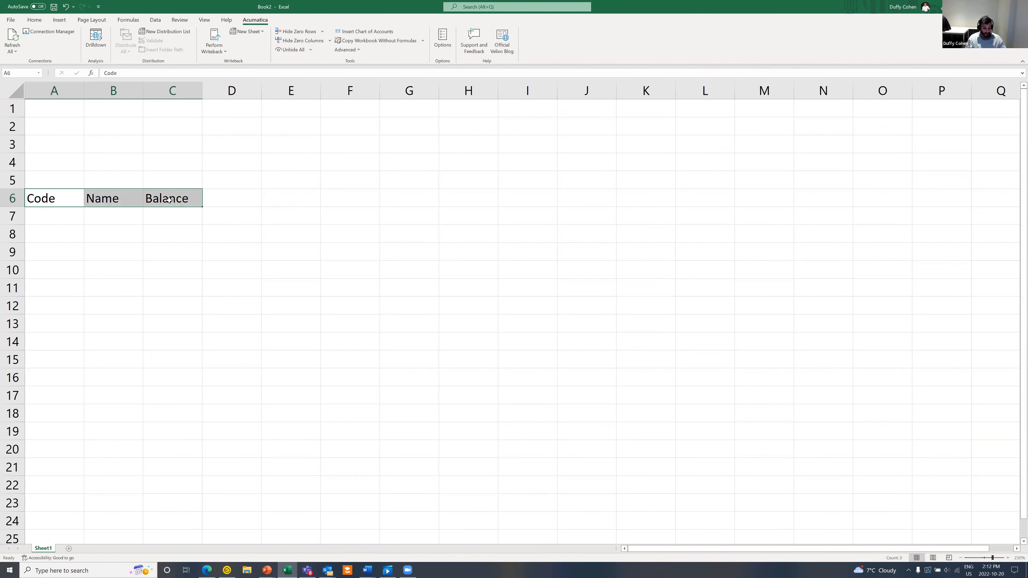
key(ctrl+b)
key(ctrl+u)
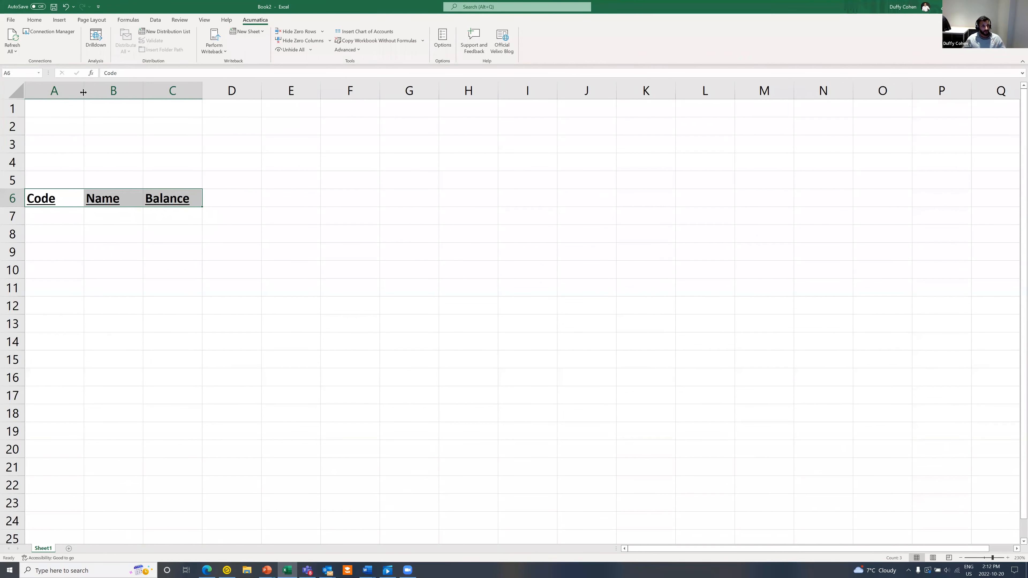
drag(84, 93, 123, 92)
drag(187, 88, 404, 87)
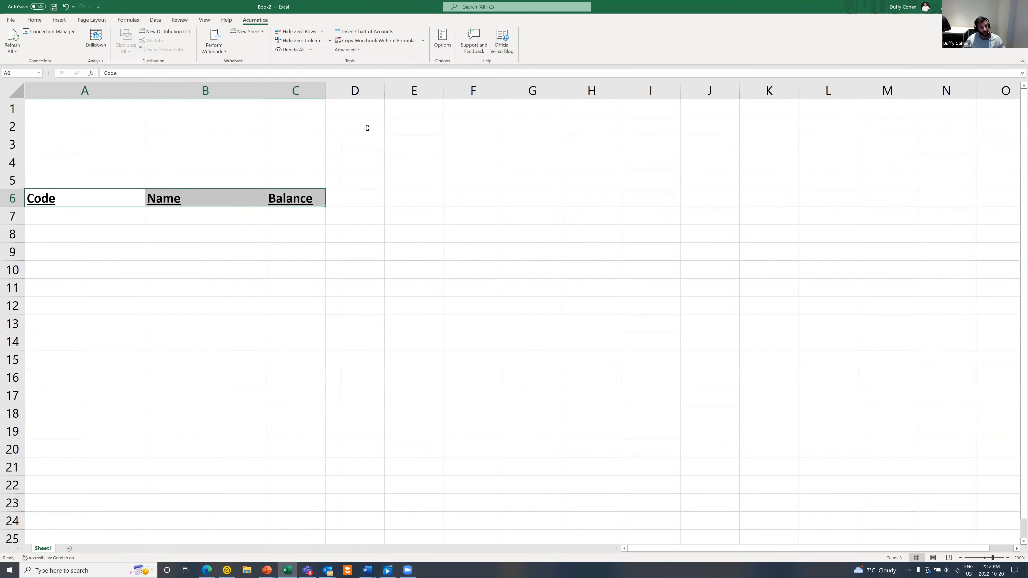
Step: Insert the chart of accounts from the demo connection, starting in cell A7 under the Code header
click(103, 218)
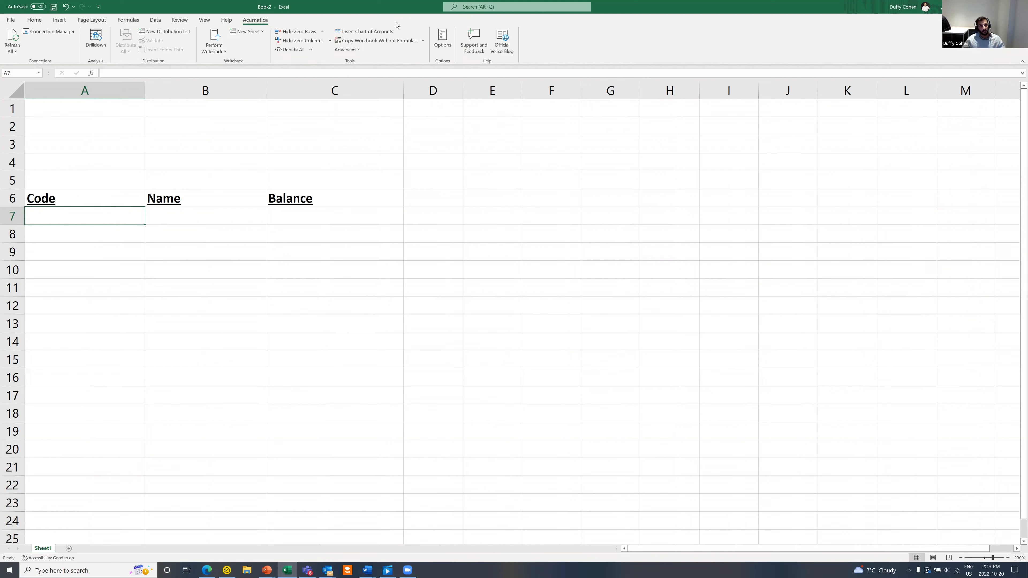
click(372, 33)
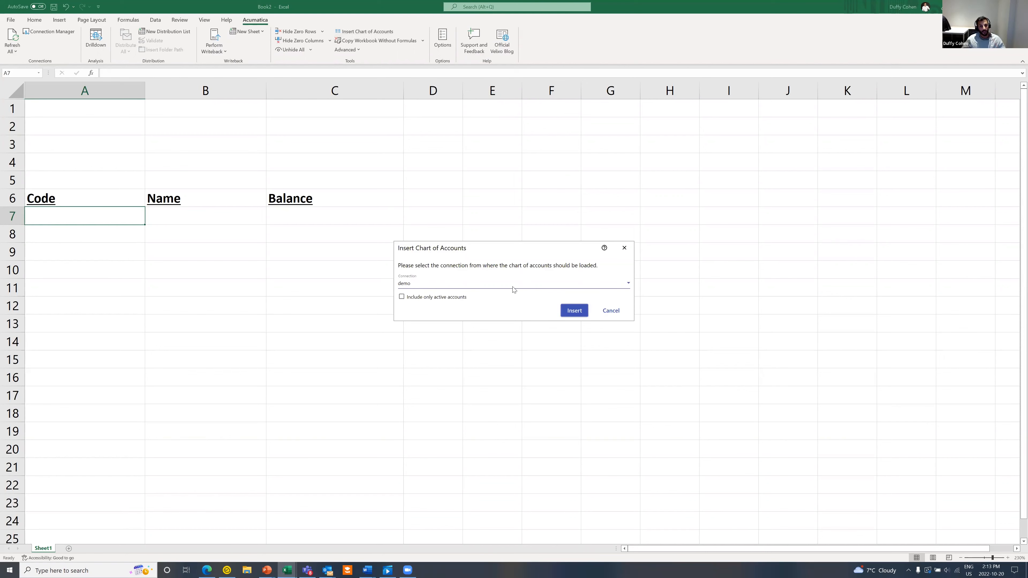
click(575, 310)
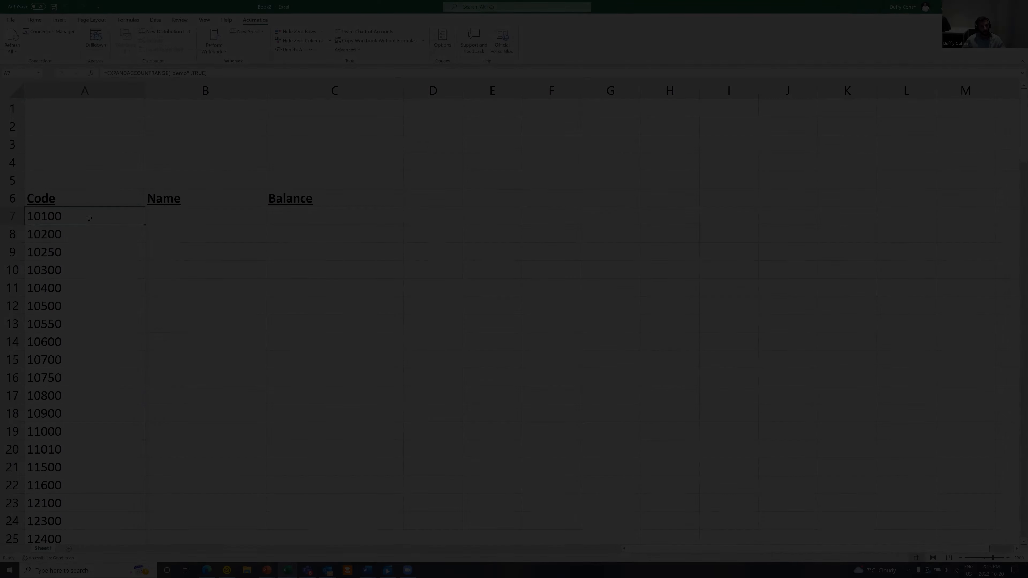
Step: Inspect the formula behind the account codes in A7 without changing it and refresh the workbook data
double_click(94, 222)
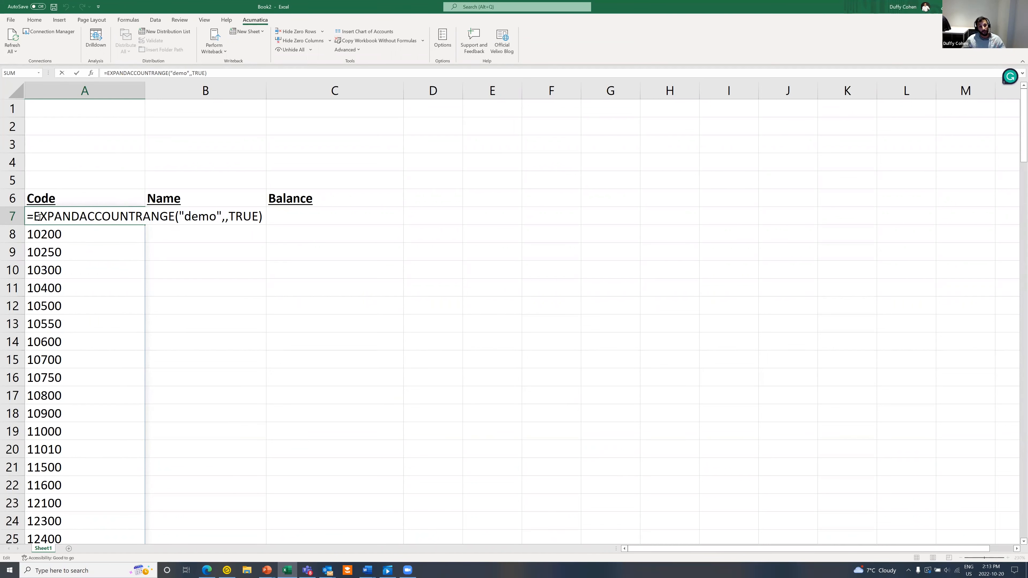
click(115, 153)
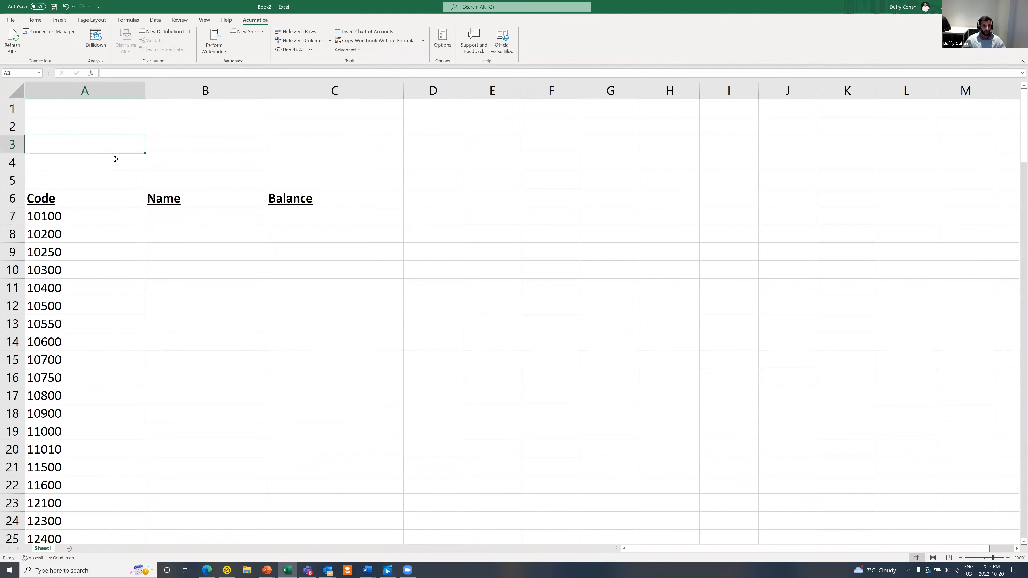
click(12, 35)
Step: Enter =ACCOUNTNAME("demo",A7#) in B7 to list the account names, and widen the Name column
double_click(166, 217)
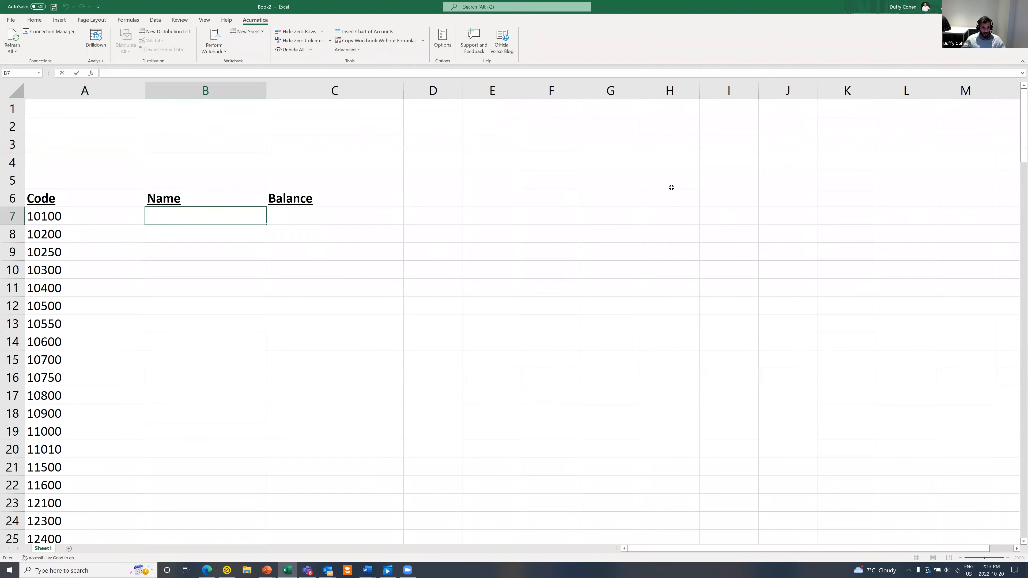
text(=accountname)
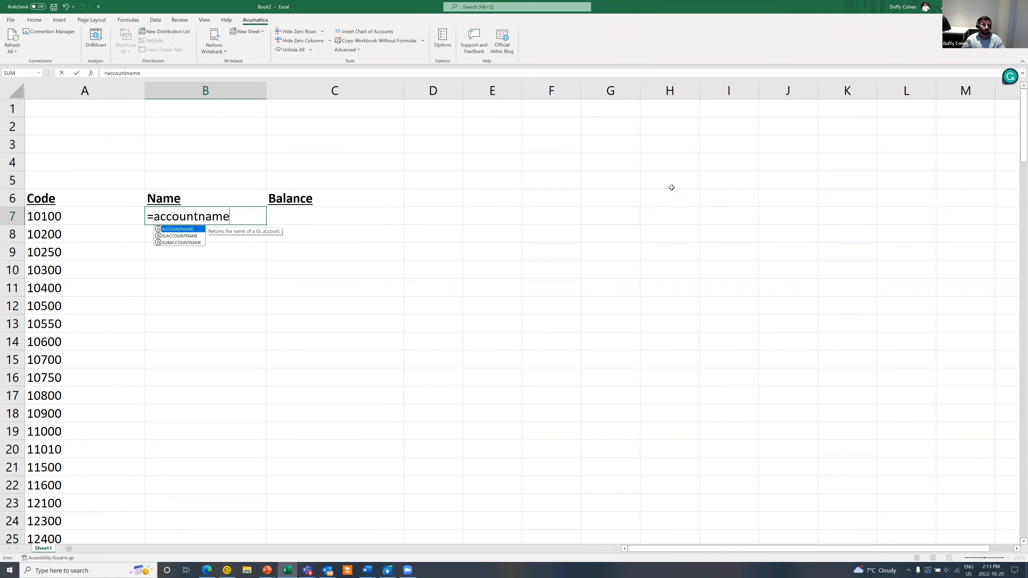
double_click(180, 230)
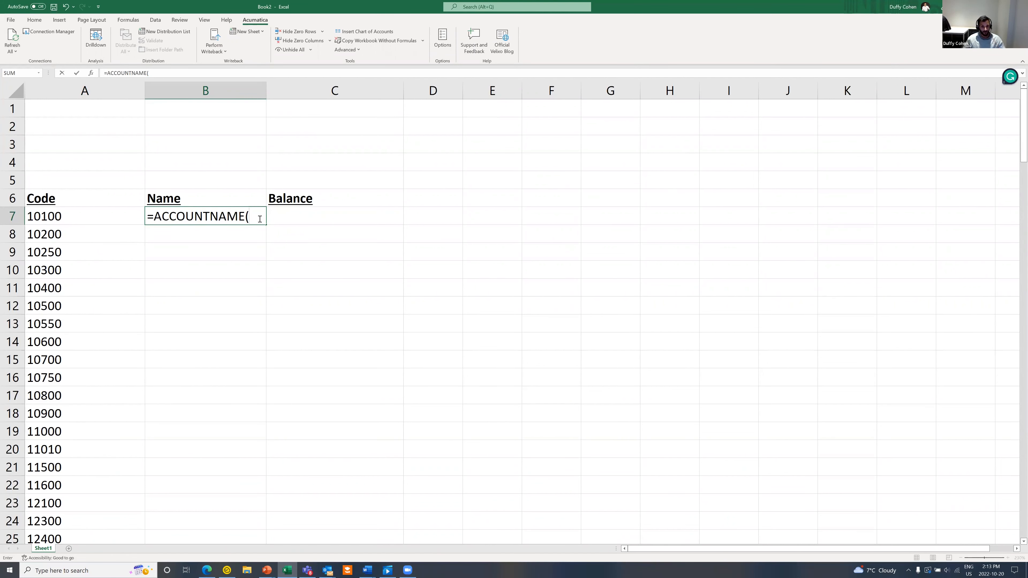
text("demo",)
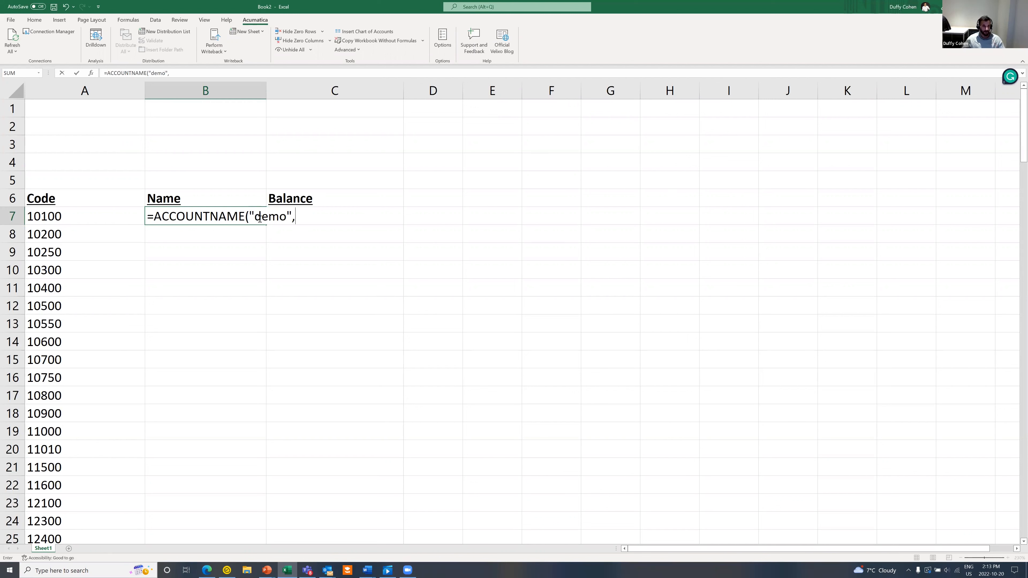
click(101, 218)
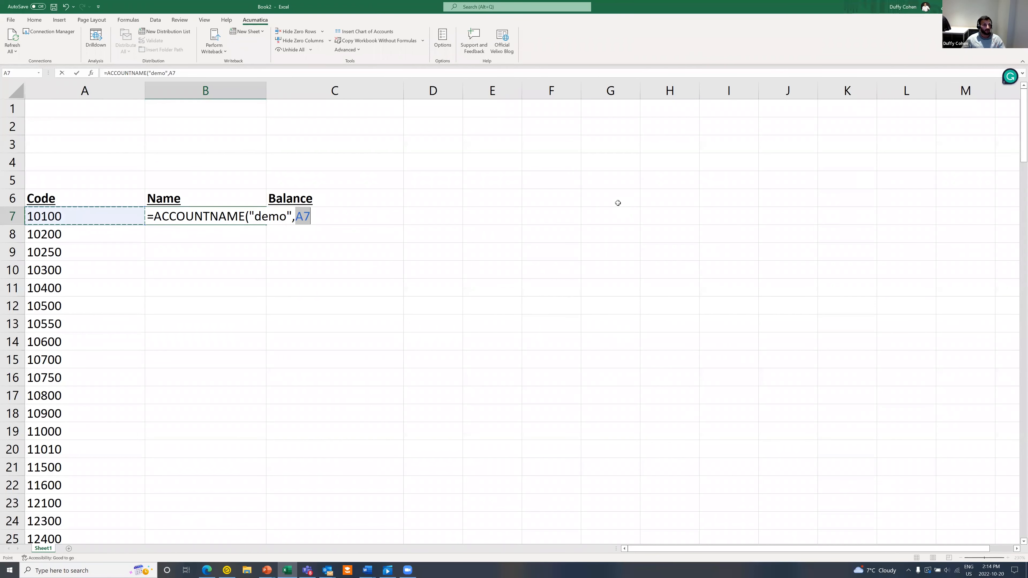
text(#)
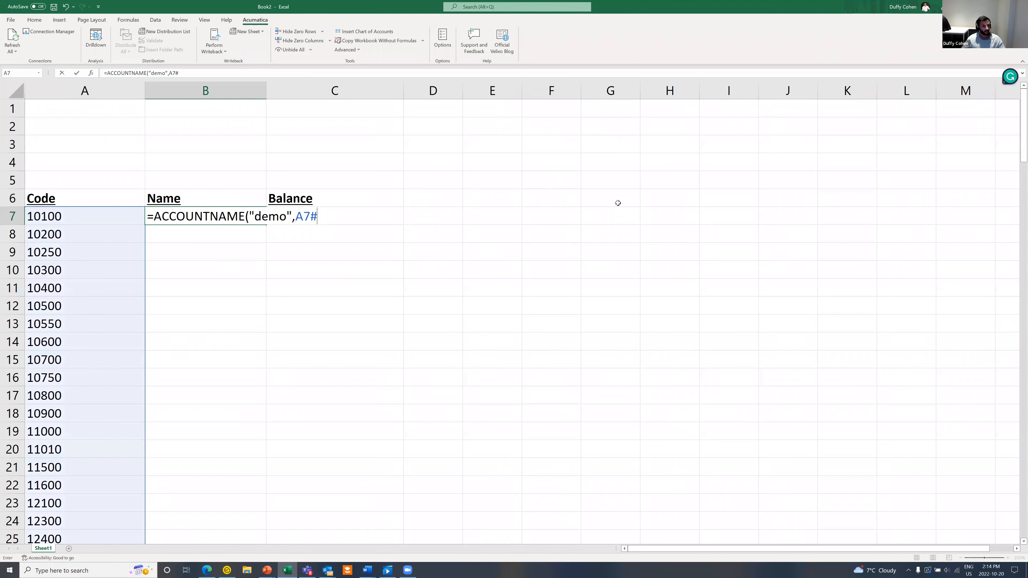
text())
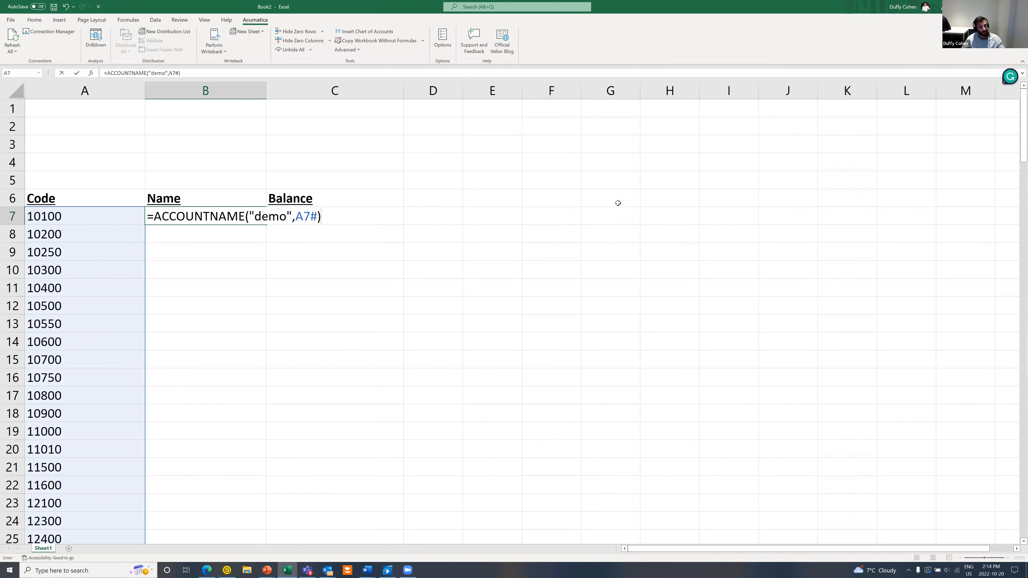
key(ctrl+Return)
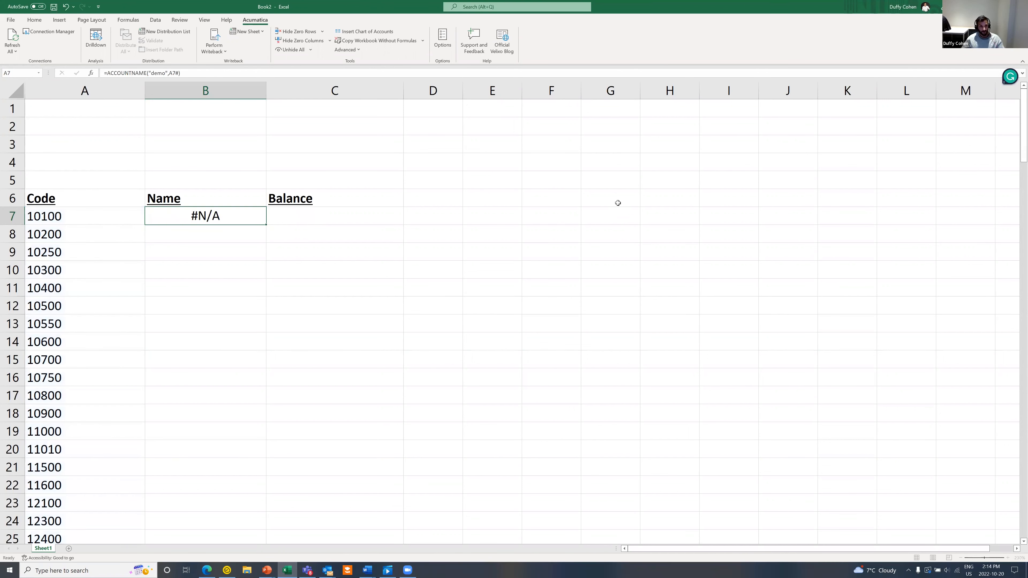
key(Down)
drag(266, 89, 330, 89)
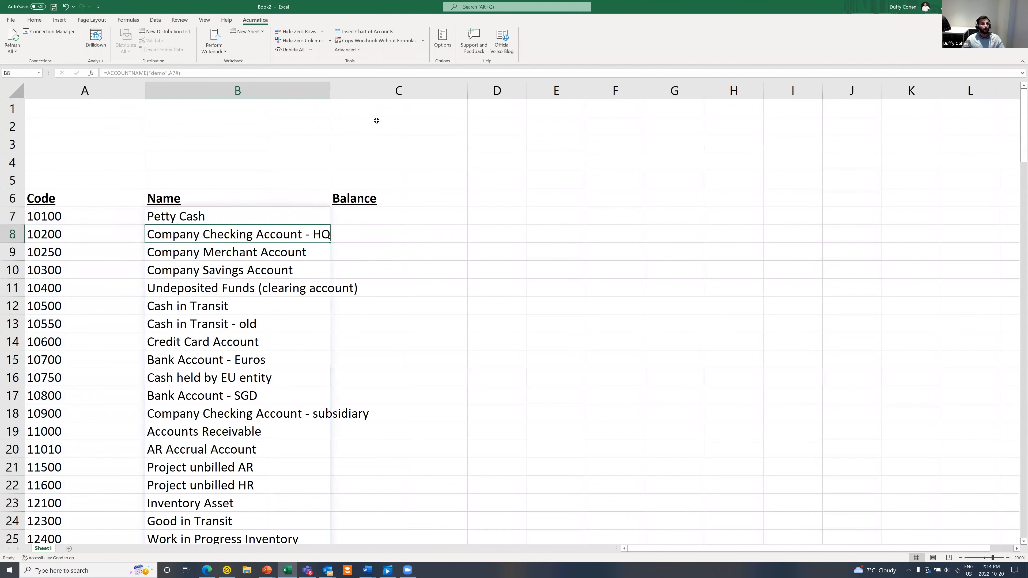
Step: Enter the parameter labels Ledger, Subaccount and Financial Period in cells B1 to B3
click(273, 107)
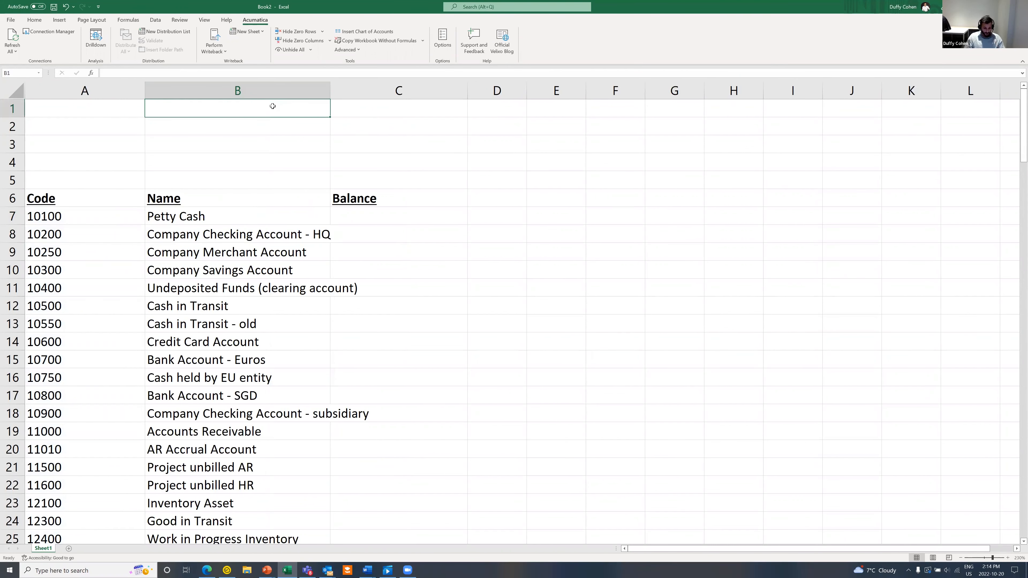
text(Ledger)
key(Return)
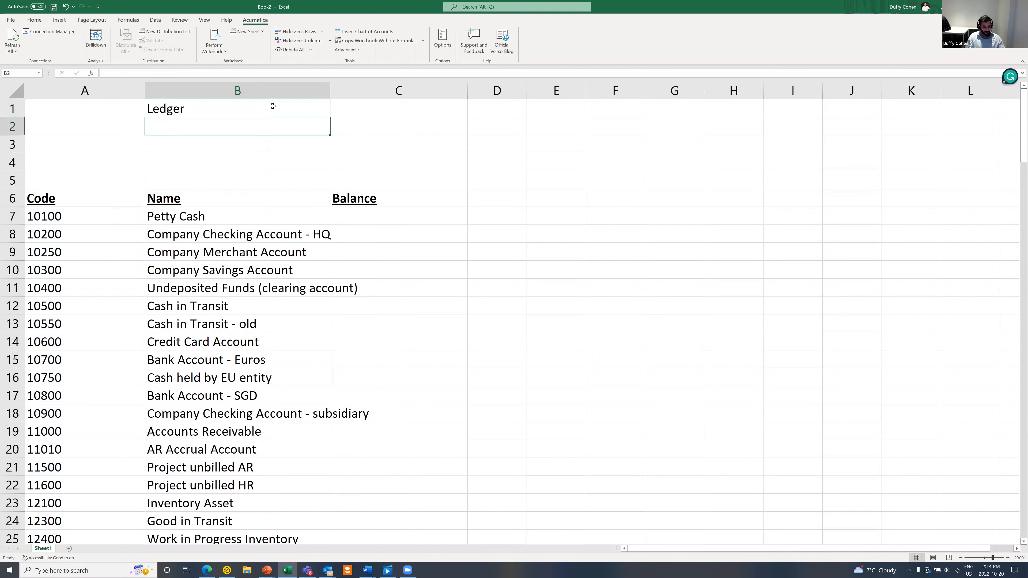
text(Subaccount)
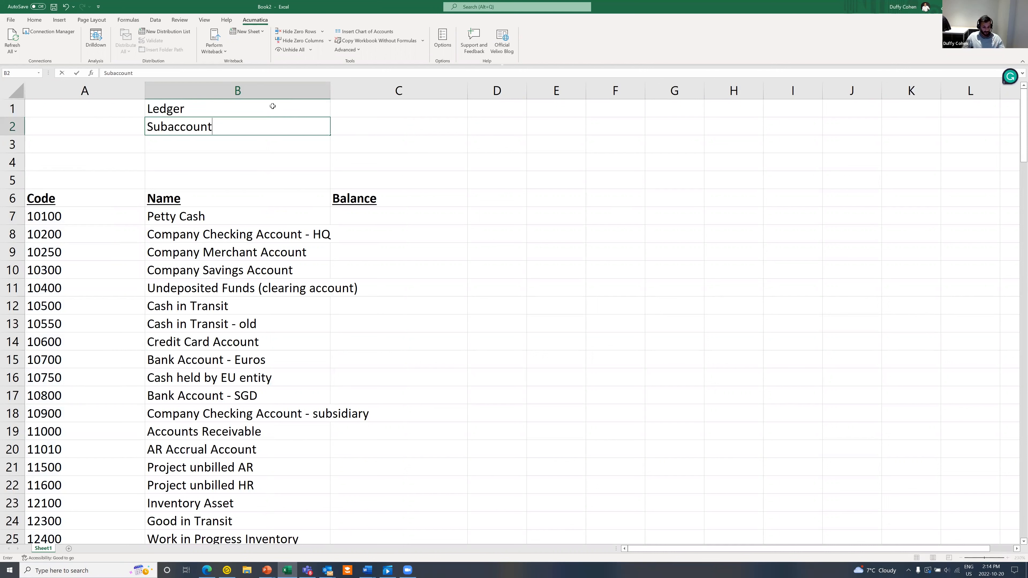
key(Return)
text(Financi)
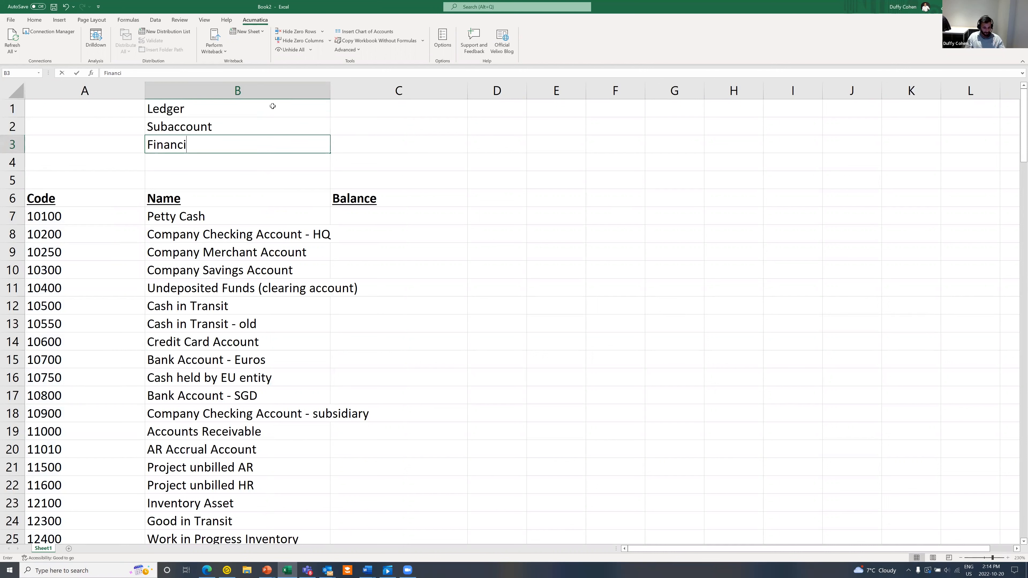
text(al Period)
Step: Set the Financial Period in C3 to 12-2020 as text and the Ledger in C1 to actual
key(Right)
text('1)
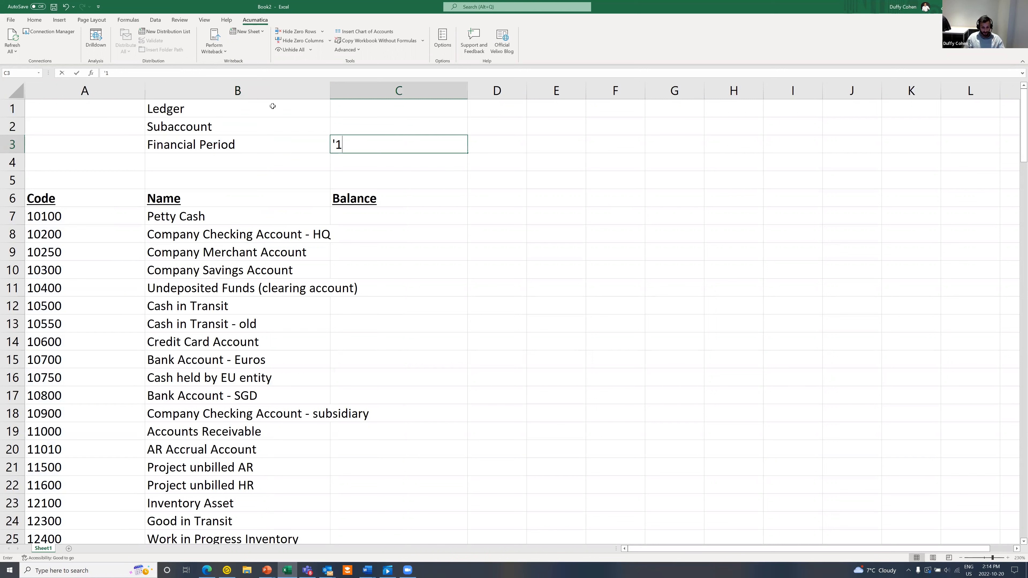
text(2-2020)
key(Up)
key(Up)
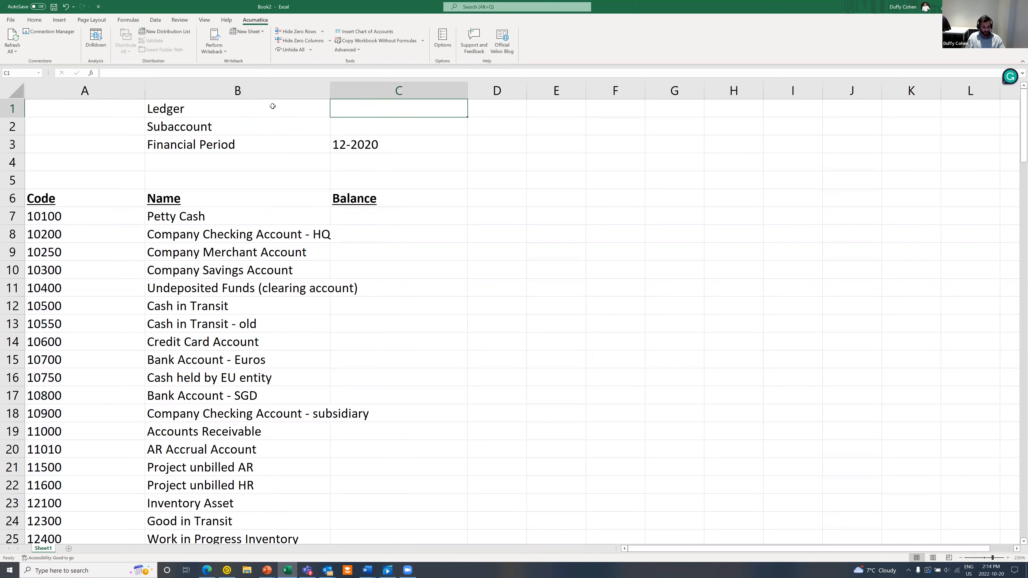
text(actual)
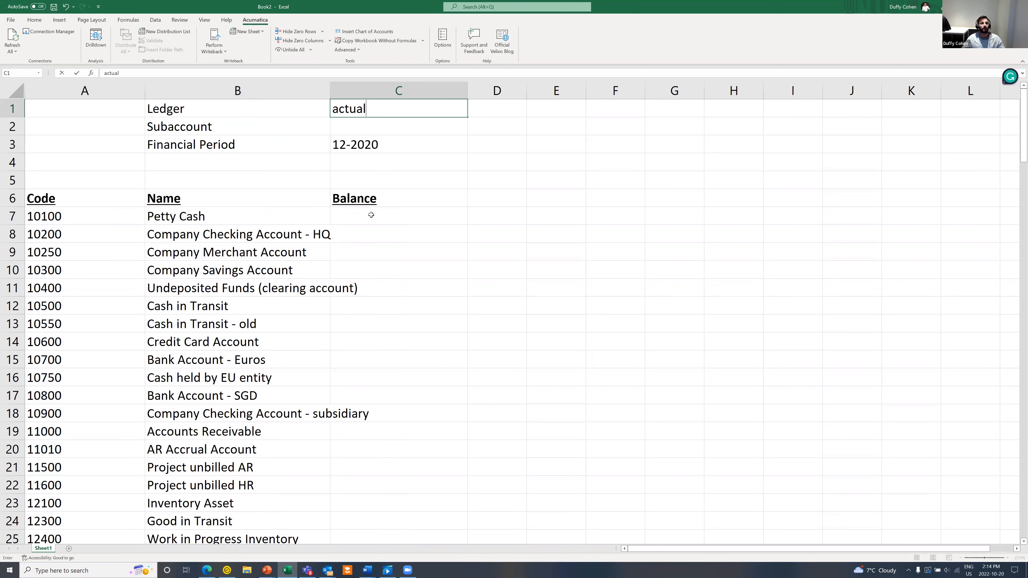
click(372, 214)
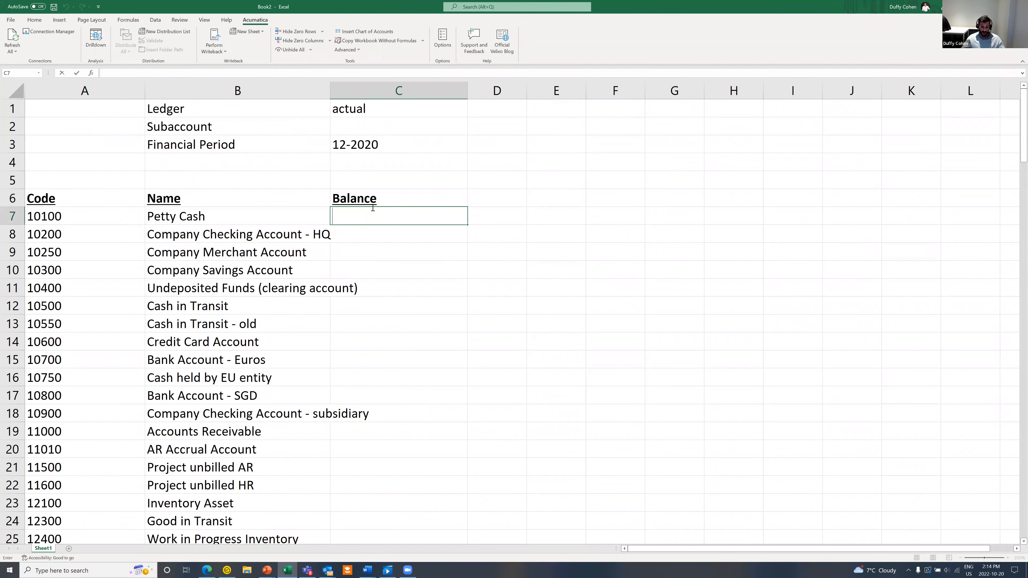
text(=ac)
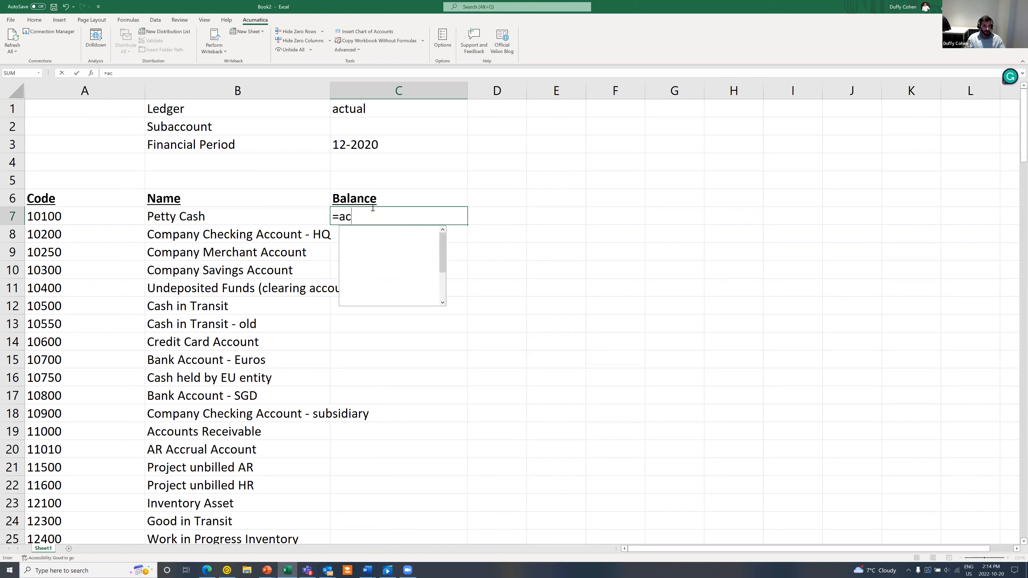
text(countend)
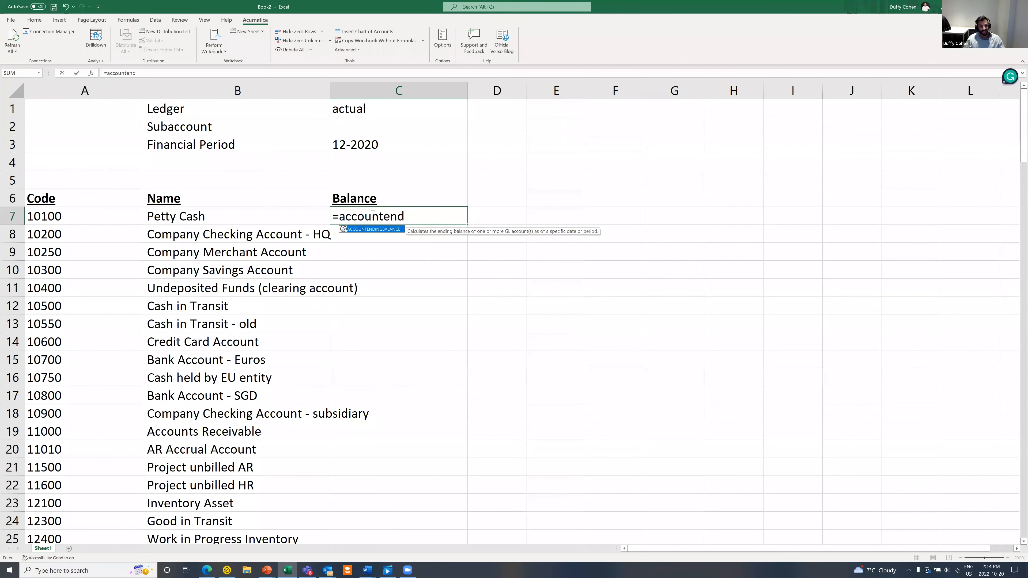
key(BackSpace)
key(BackSpace)
key(BackSpace)
key(BackSpace)
key(BackSpace)
key(BackSpace)
key(BackSpace)
key(BackSpace)
key(BackSpace)
key(BackSpace)
key(BackSpace)
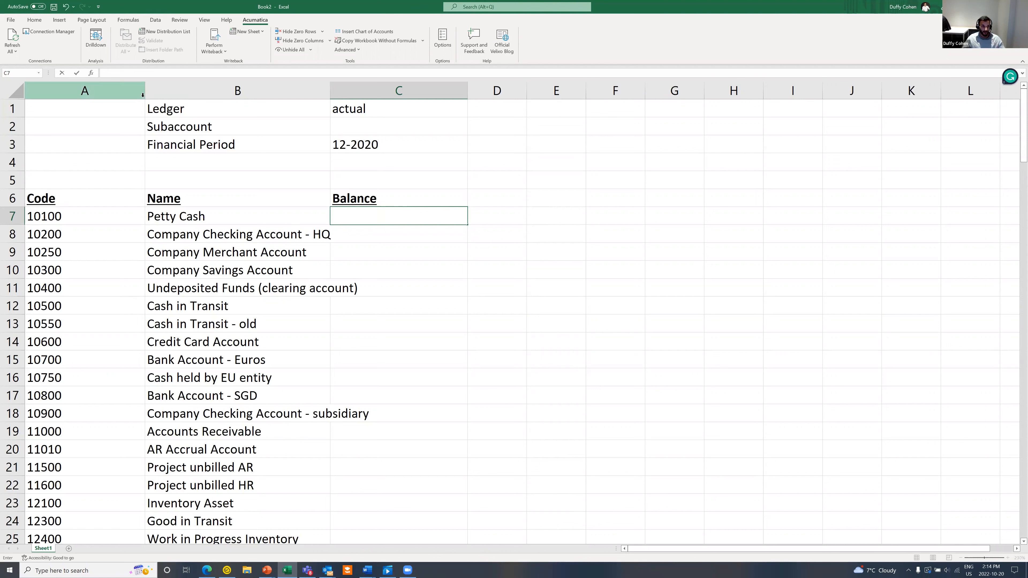
Step: Insert the ACCOUNTENDINGBALANCE function from the Acumatica General Ledger category into C7
click(92, 73)
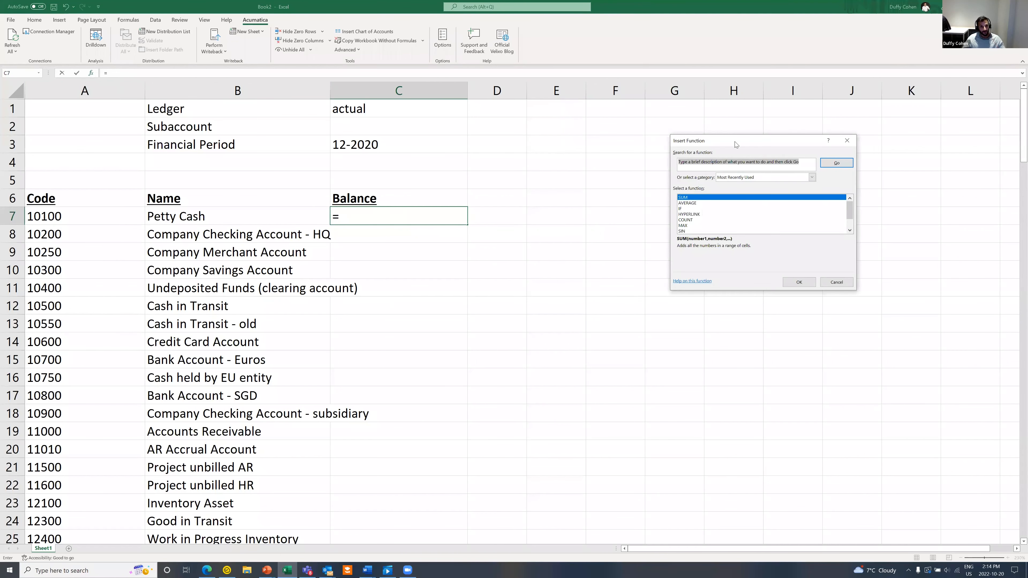
drag(735, 142, 602, 117)
click(678, 152)
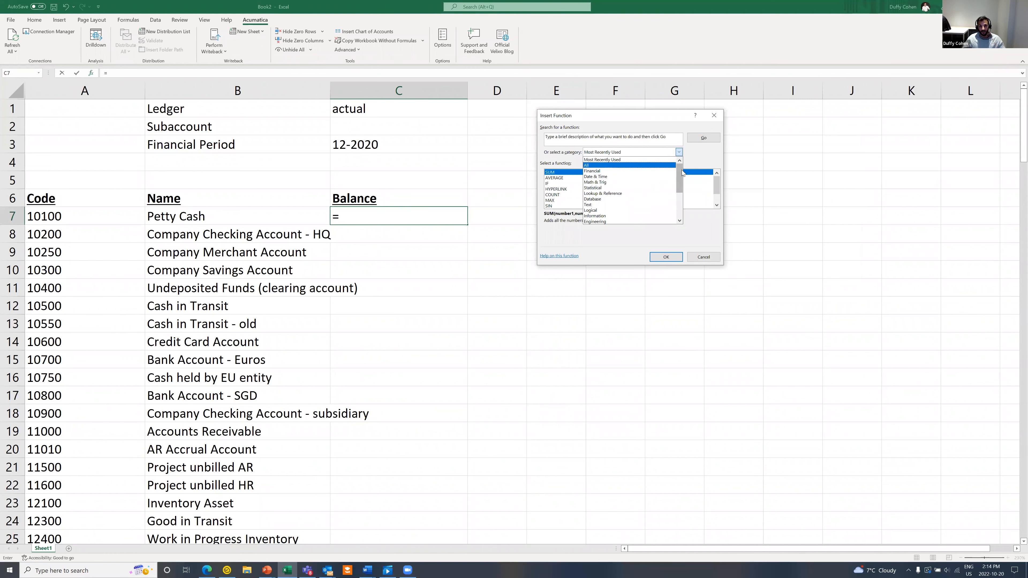
drag(680, 173, 685, 216)
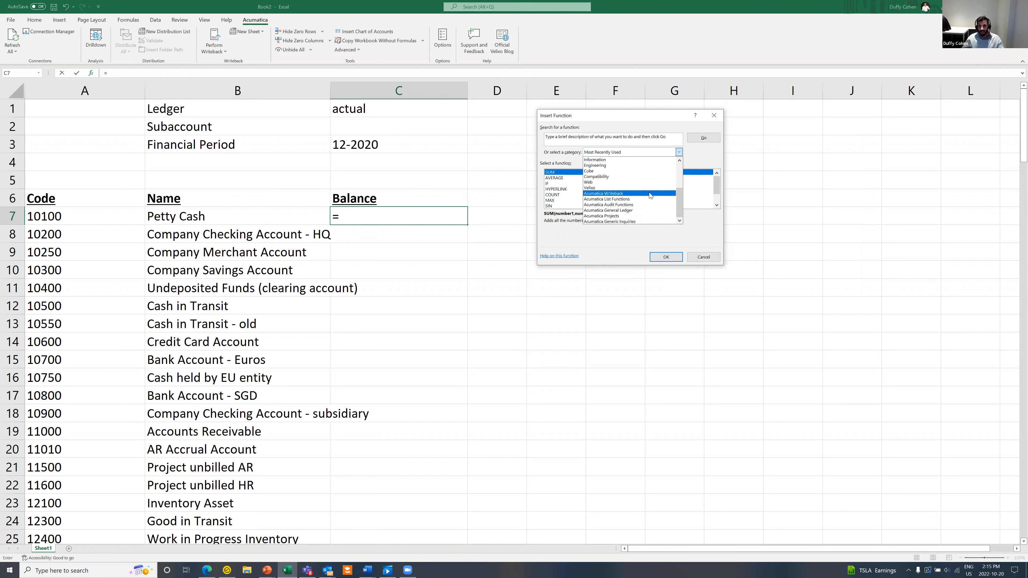
click(649, 210)
click(649, 200)
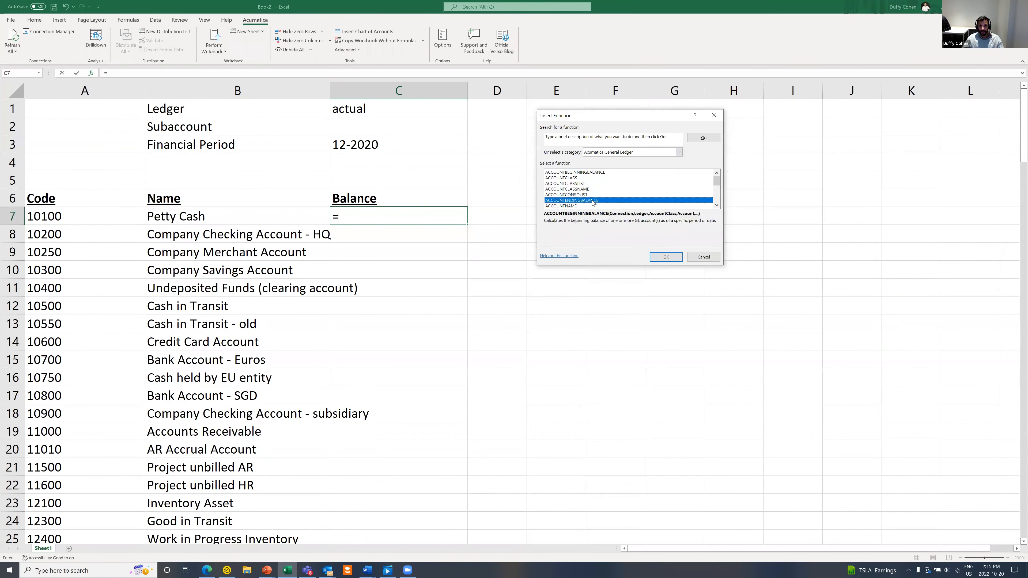
click(664, 256)
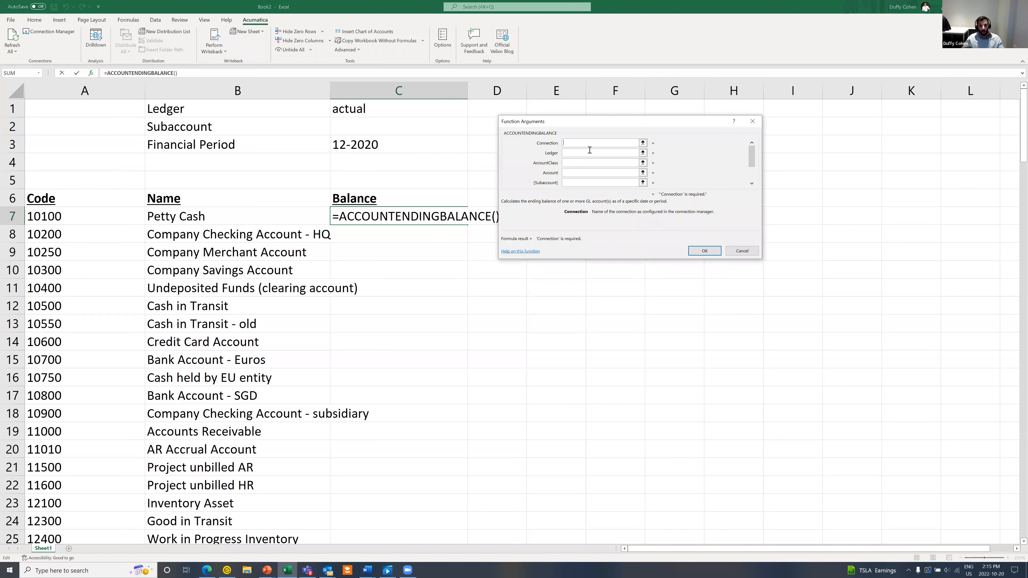
Step: Set the function's Connection argument to "demo" and its Ledger argument to the row-locked reference C$1
text(demo)
click(591, 152)
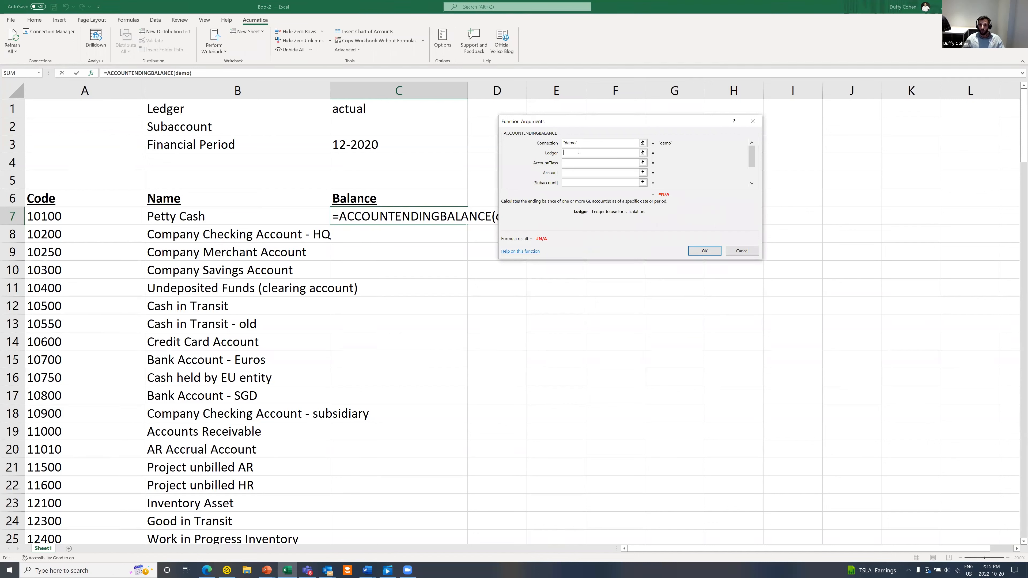
click(351, 109)
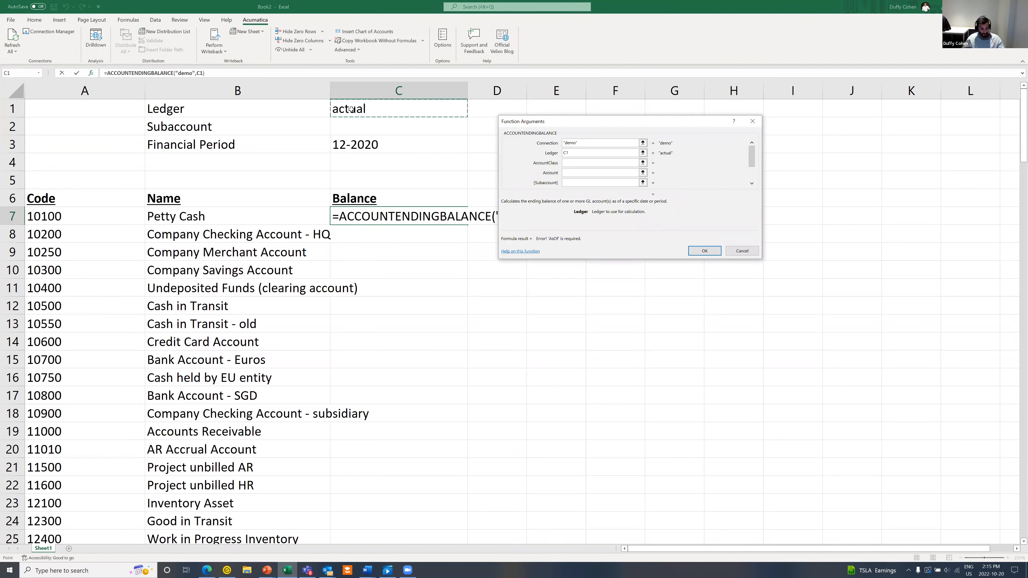
key(F4)
key(F4)
key(Tab)
Step: Leave AccountClass empty and set the Account argument to the column-locked reference $A7
key(Tab)
click(67, 218)
key(F4)
key(F4)
key(F4)
key(Tab)
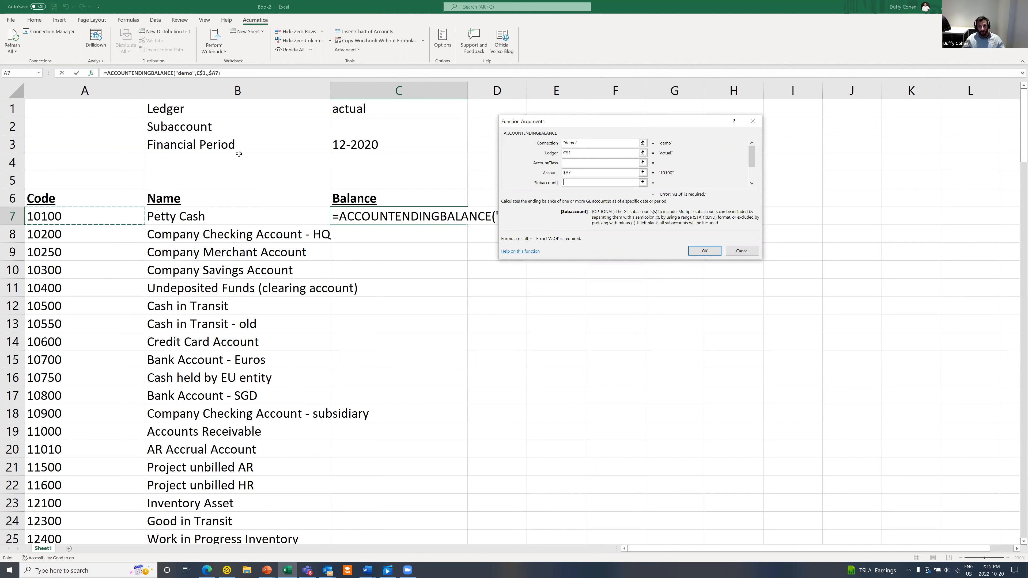
Step: Set the Subaccount argument to C$2 and the AsOf argument to C$3, leaving Branch empty
click(357, 122)
key(F4)
key(F4)
key(Tab)
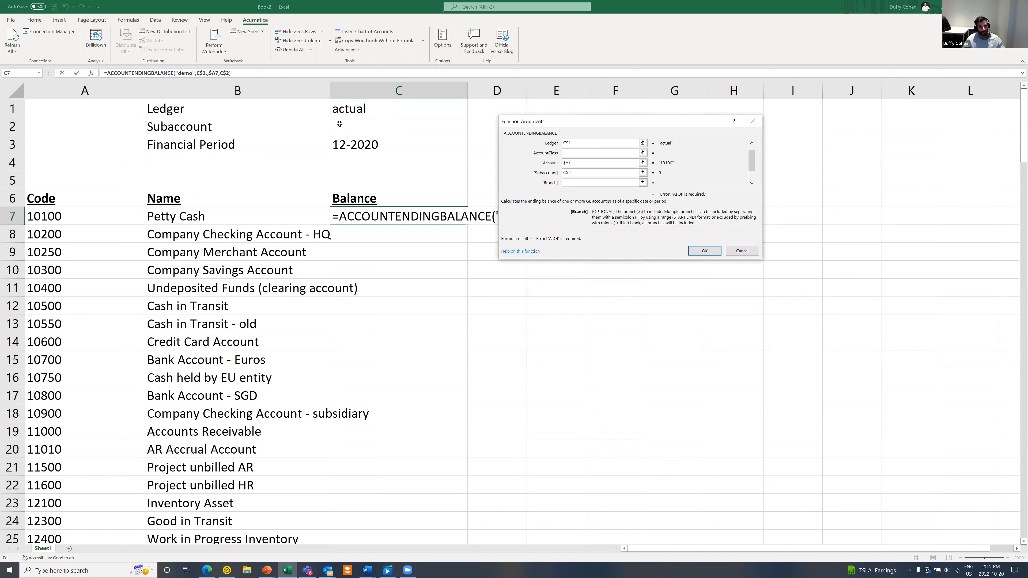
key(Tab)
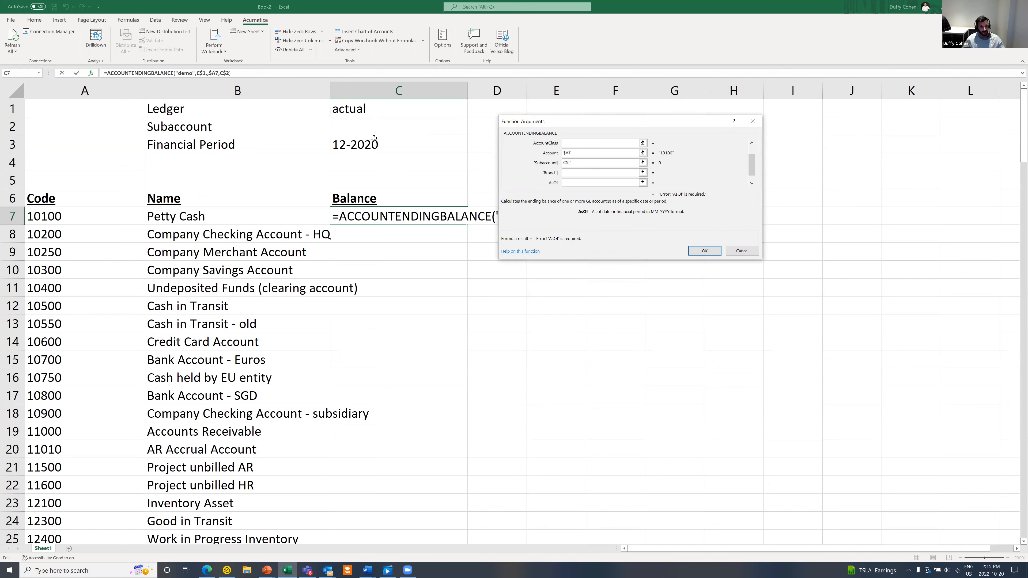
click(370, 140)
key(F4)
key(F4)
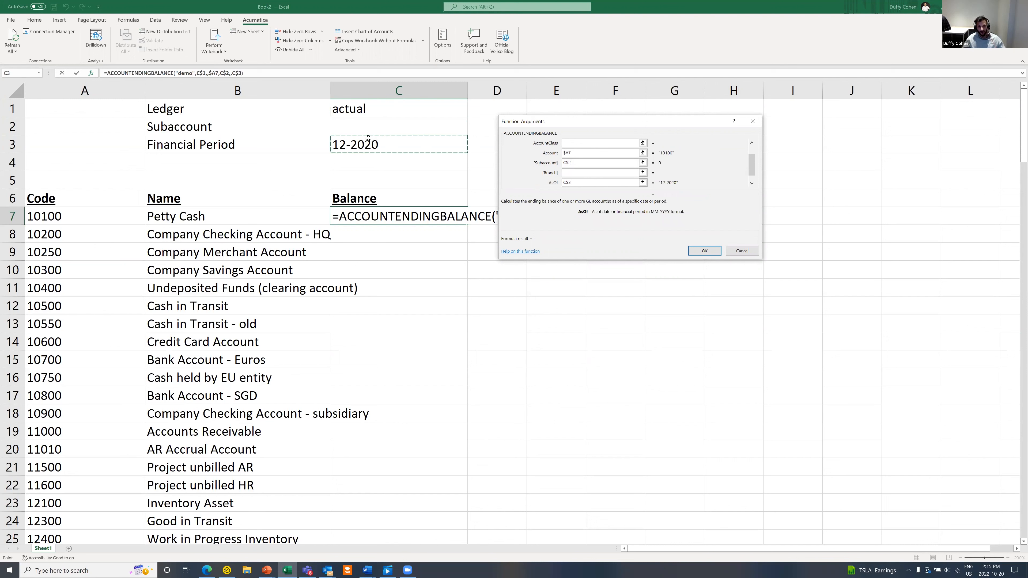
key(Tab)
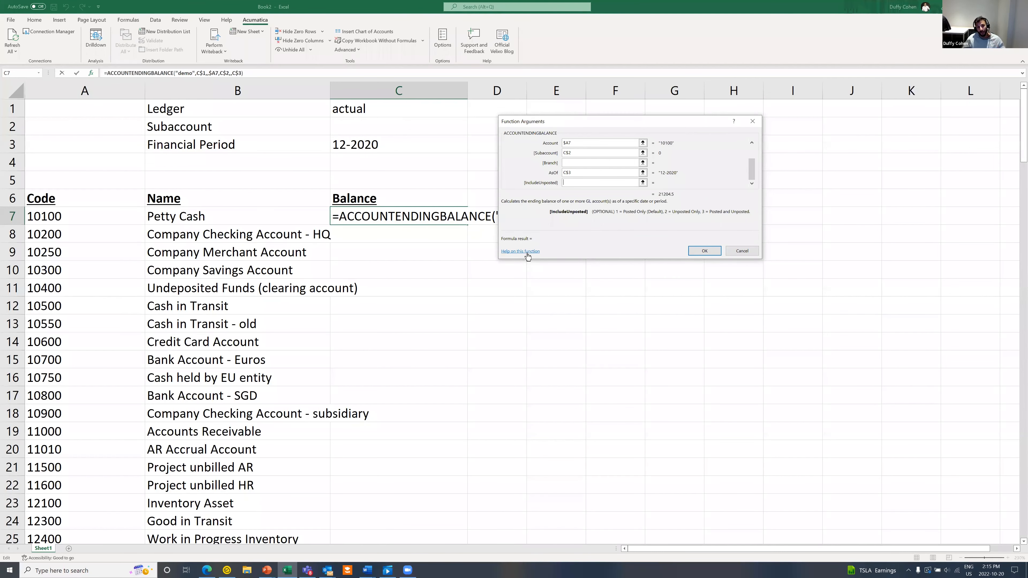
Step: Open the online help article for ACCOUNTENDINGBALANCE and review its syntax and parameter descriptions
click(513, 252)
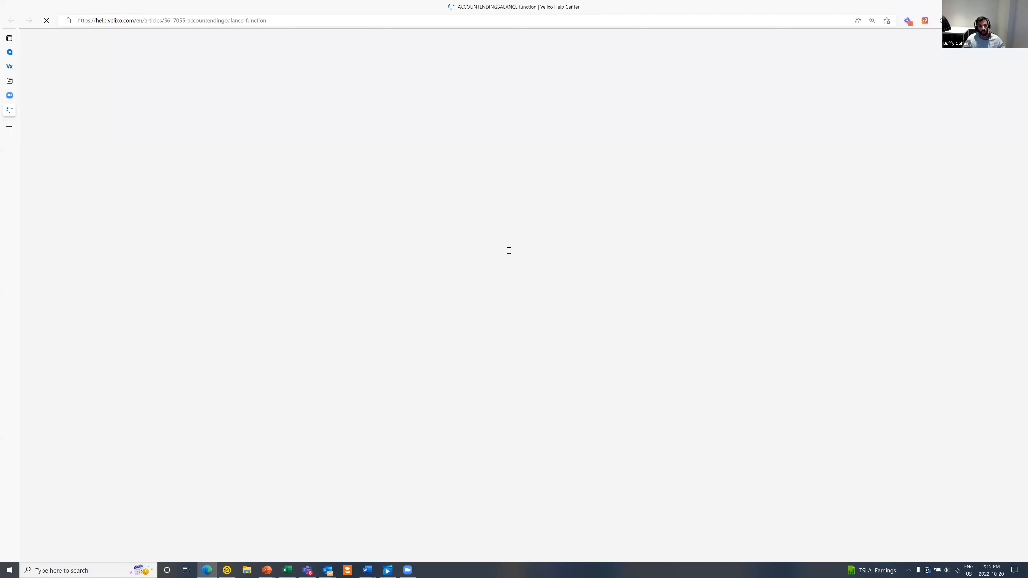
scroll(574, 354, down, 5)
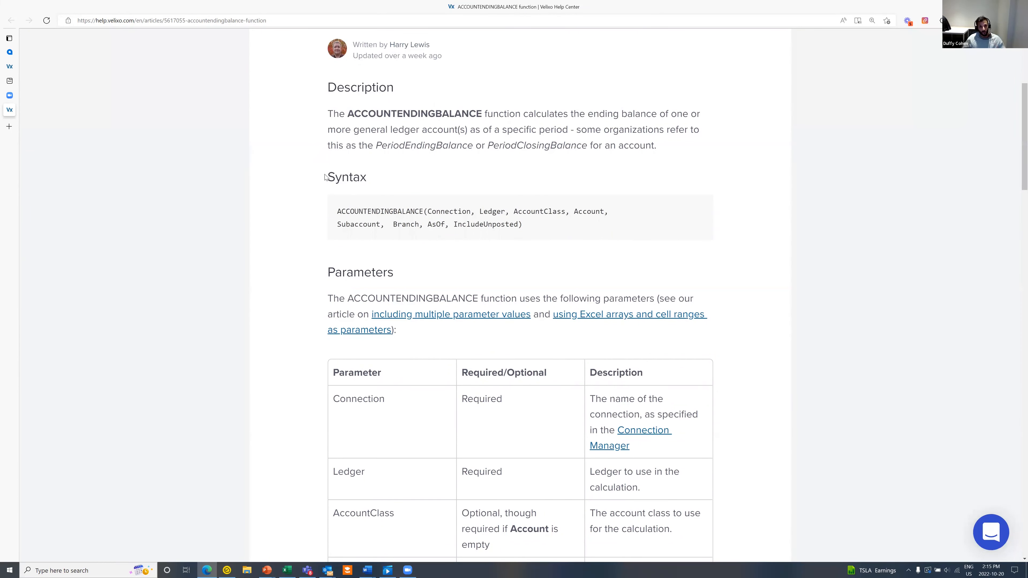
drag(336, 209, 531, 227)
scroll(561, 381, down, 3)
click(375, 263)
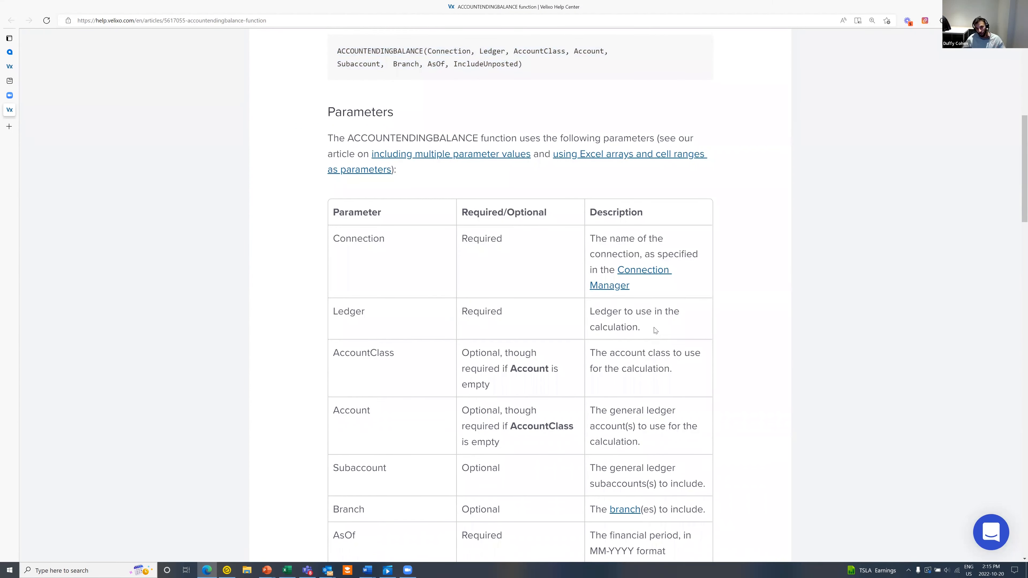
scroll(654, 331, down, 10)
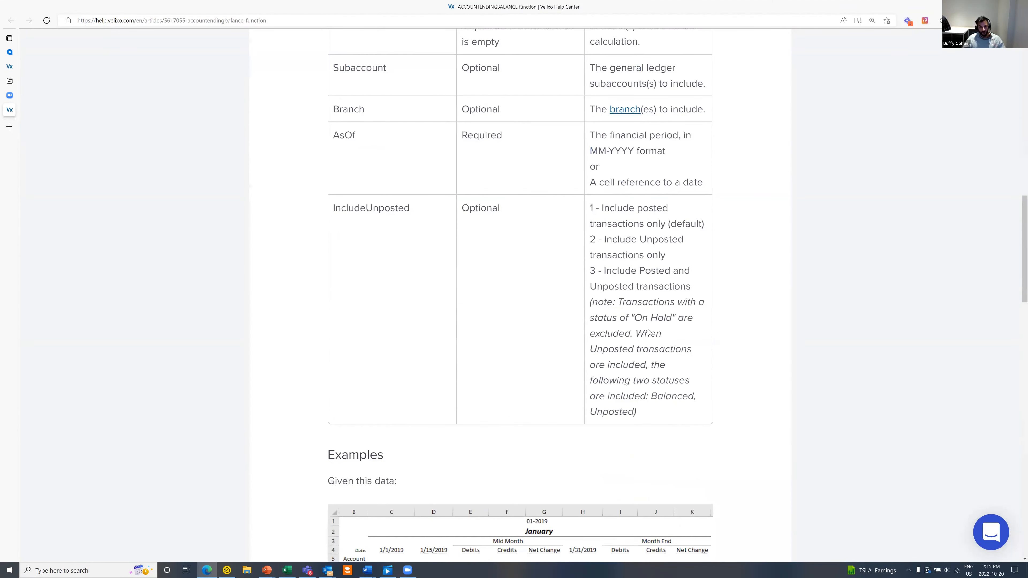
Step: Read the article's example formulas and the limitations of filtering by date instead of financial period
scroll(335, 311, down, 4)
scroll(464, 293, down, 4)
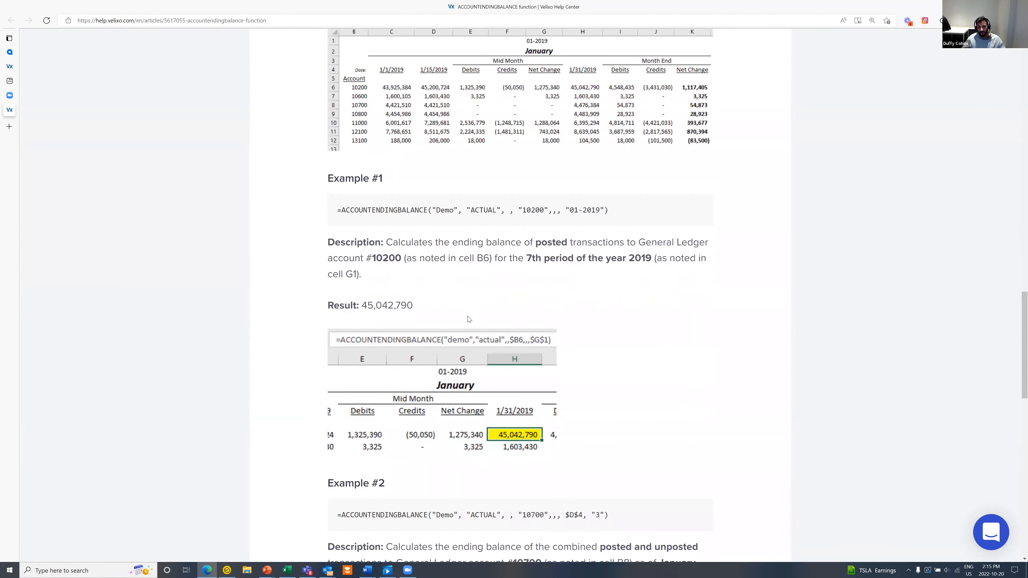
scroll(470, 321, down, 4)
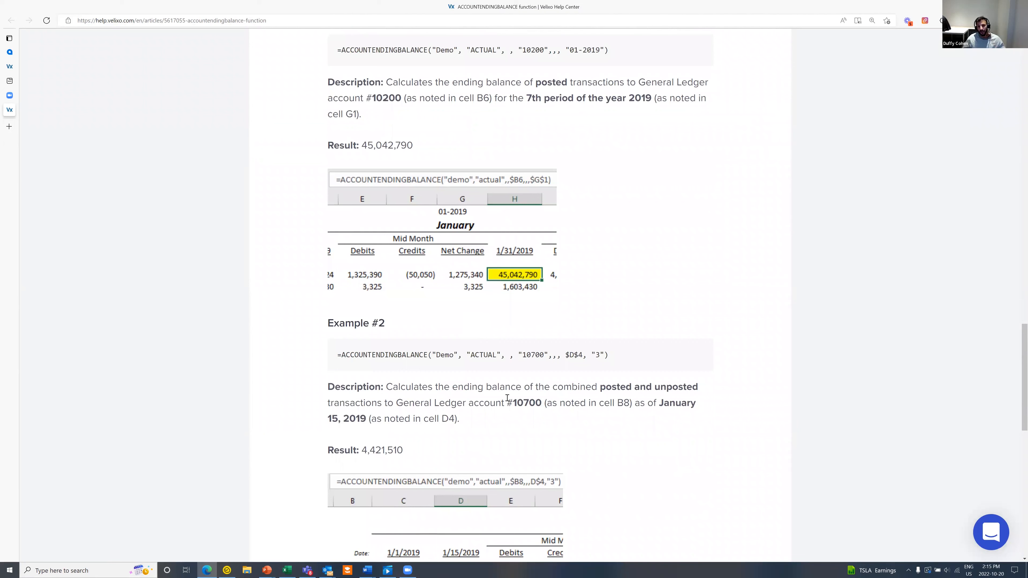
scroll(504, 403, down, 4)
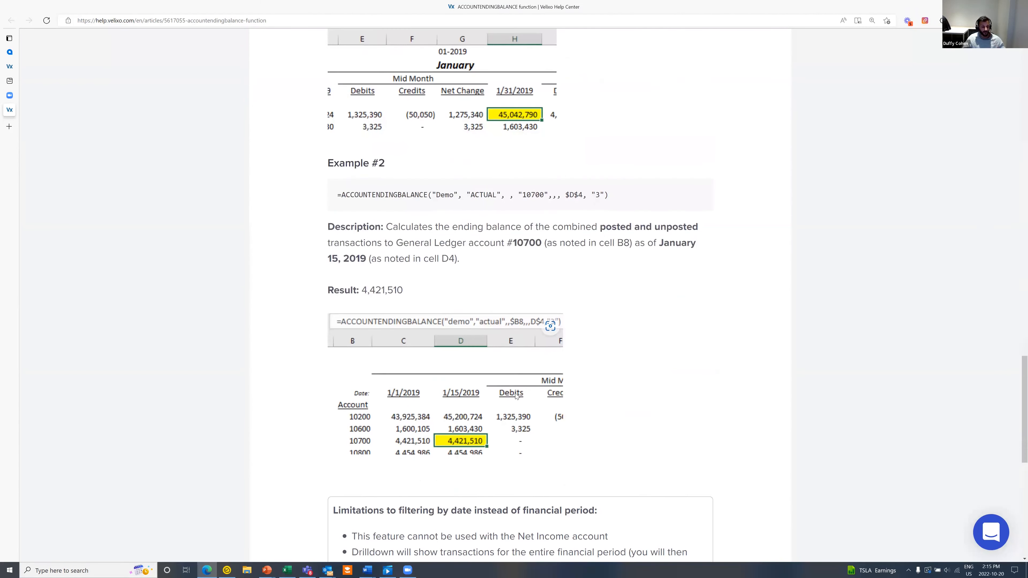
scroll(504, 377, down, 11)
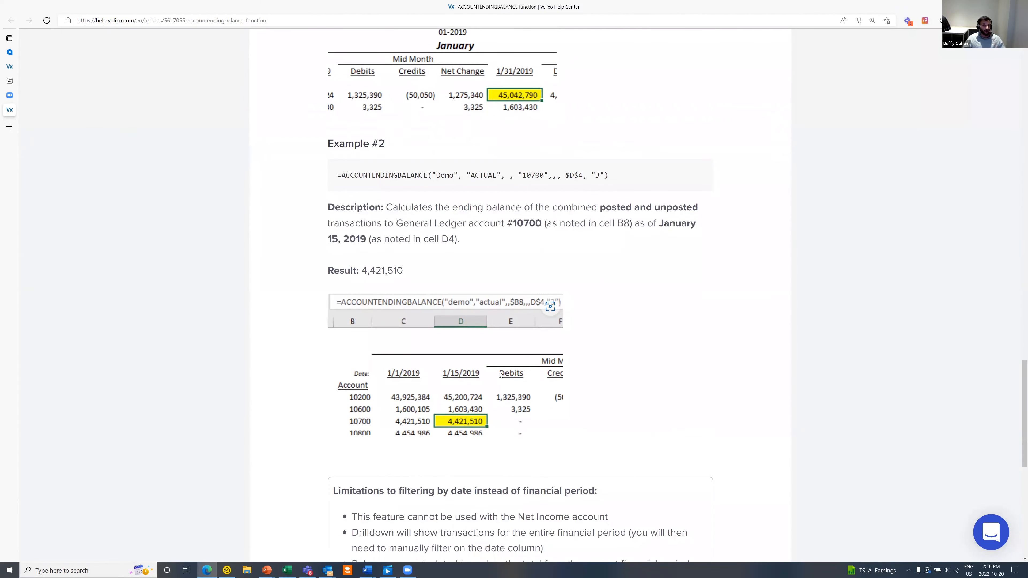
scroll(501, 373, up, 11)
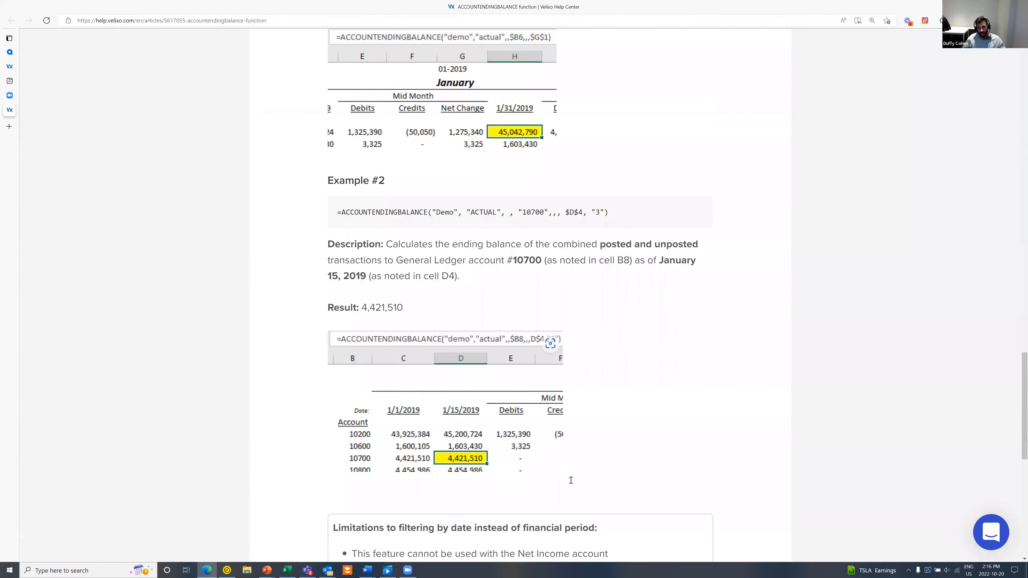
scroll(582, 509, down, 4)
drag(570, 504, 322, 343)
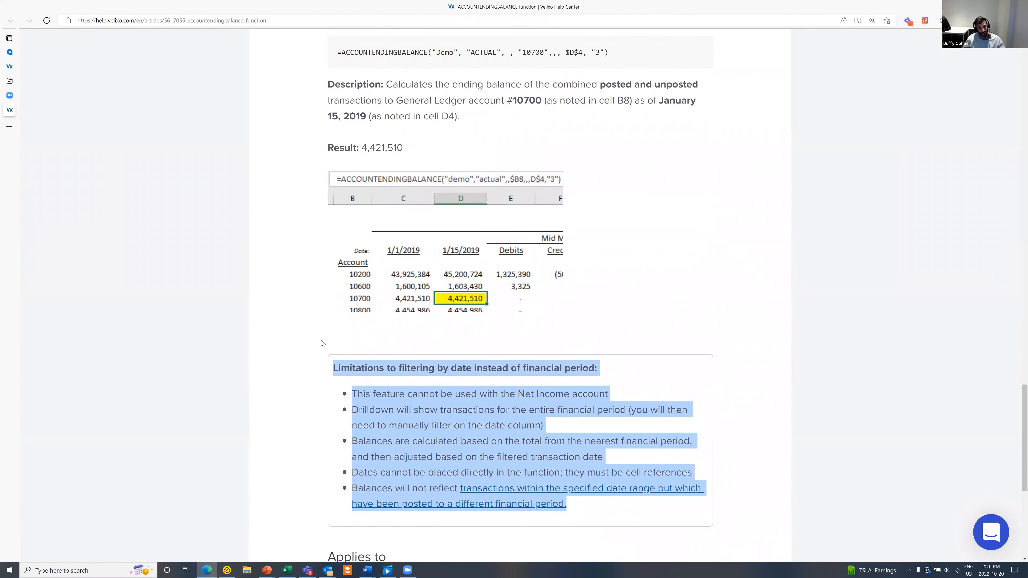
click(657, 296)
scroll(644, 292, up, 1)
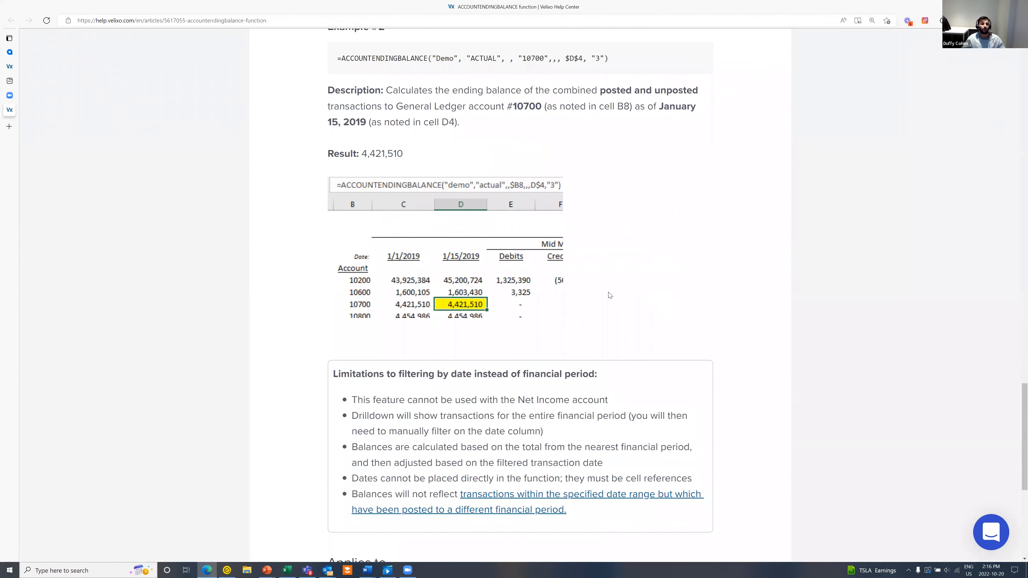
scroll(610, 295, up, 20)
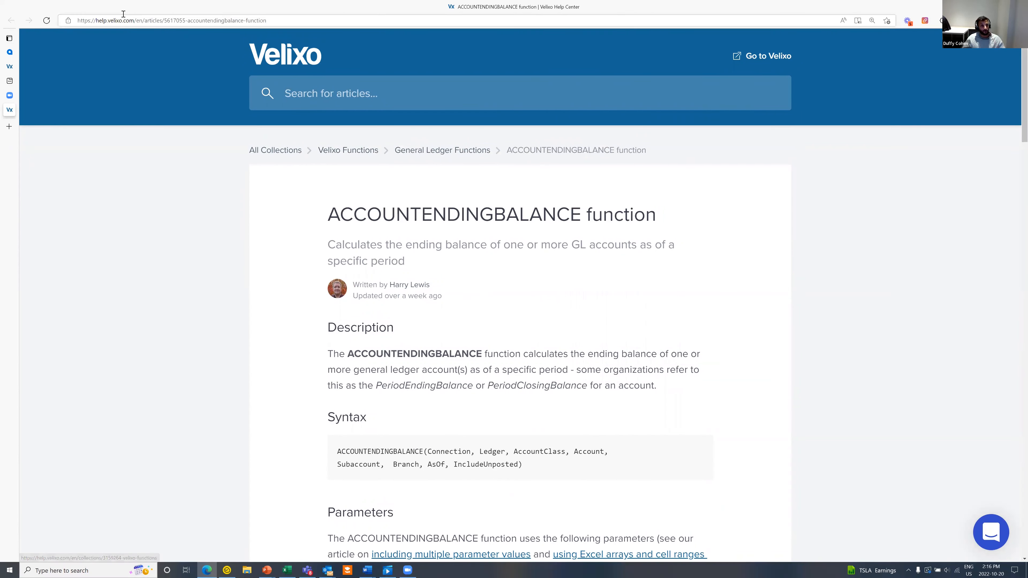
Step: Go to the Velixo Help Center home page at help.velixo.com/en and look over its article collections
click(139, 20)
click(139, 20)
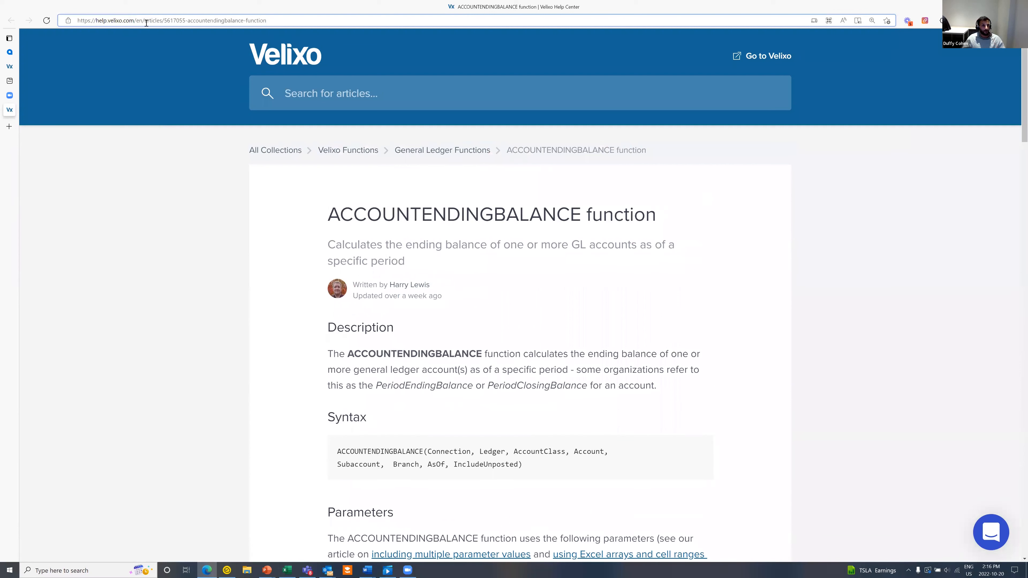
shift+click(450, 20)
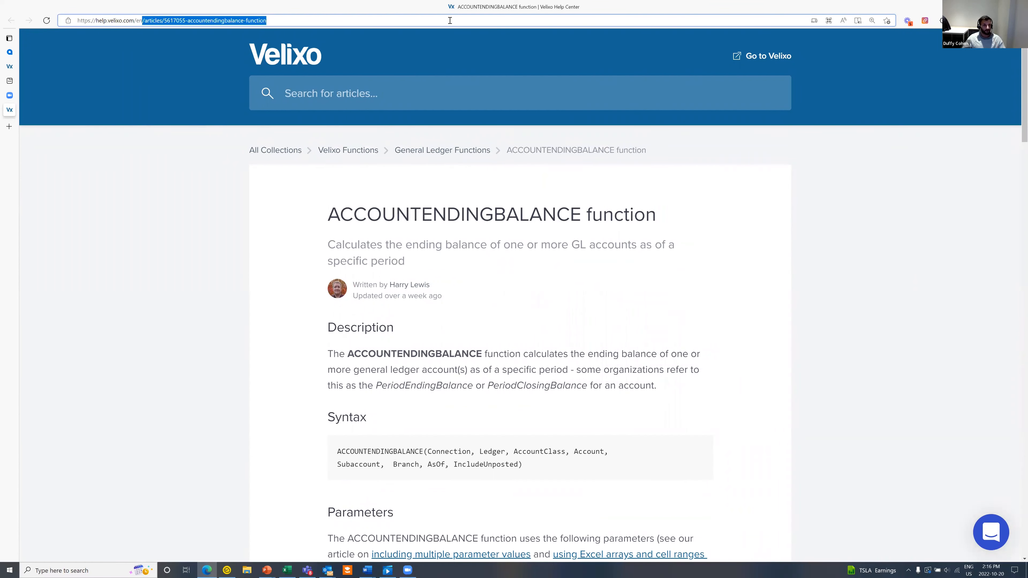
key(BackSpace)
key(Return)
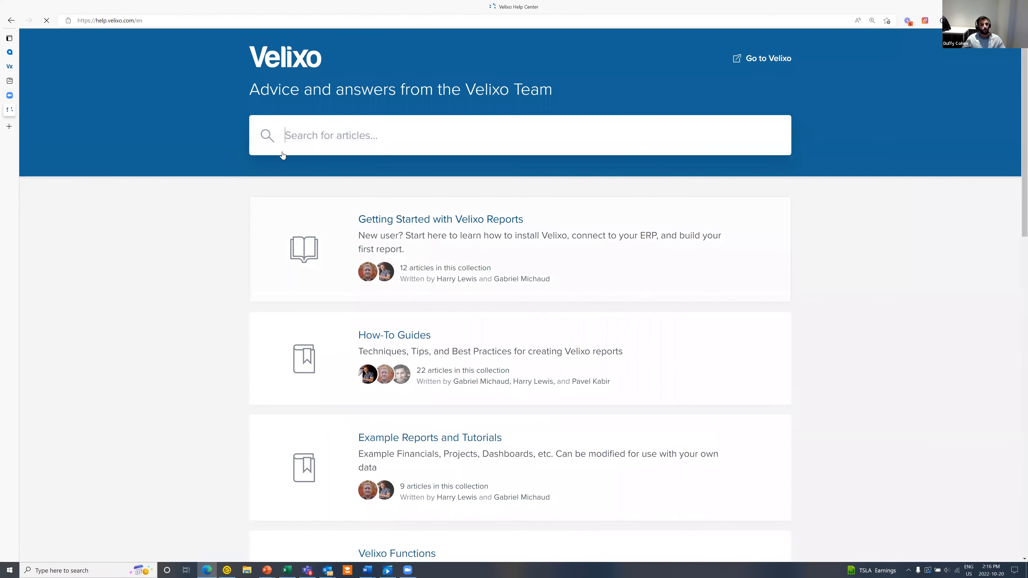
scroll(535, 349, down, 3)
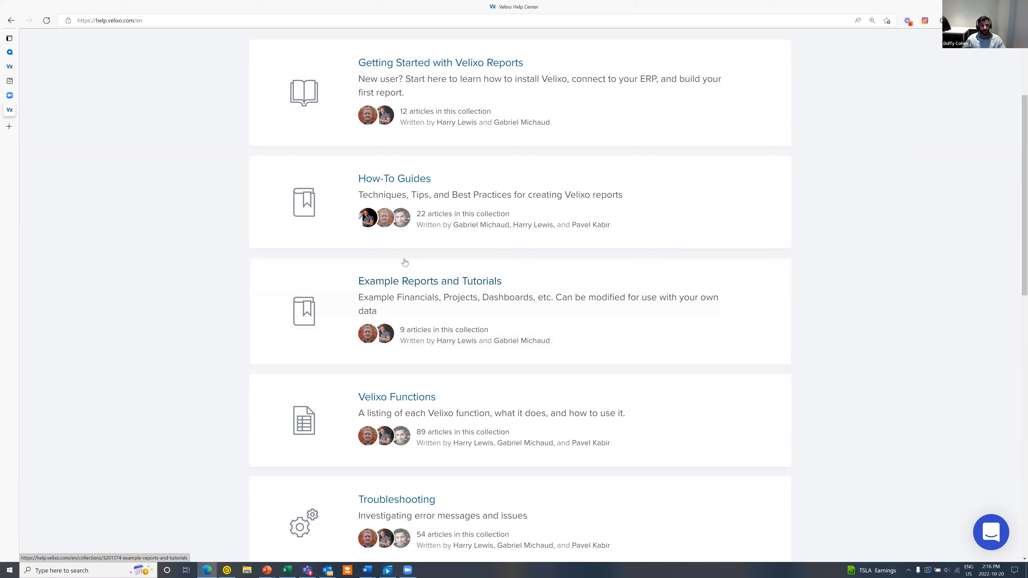
scroll(405, 263, up, 2)
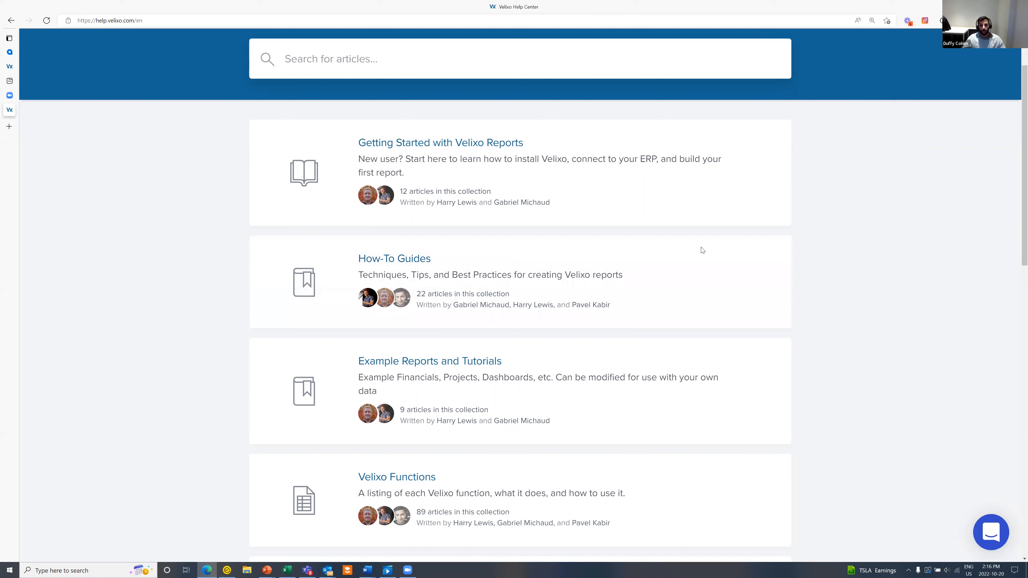
Step: Switch back to Excel and fill the ending balance formula from C7 down the Balance column for all accounts
key(alt+Tab)
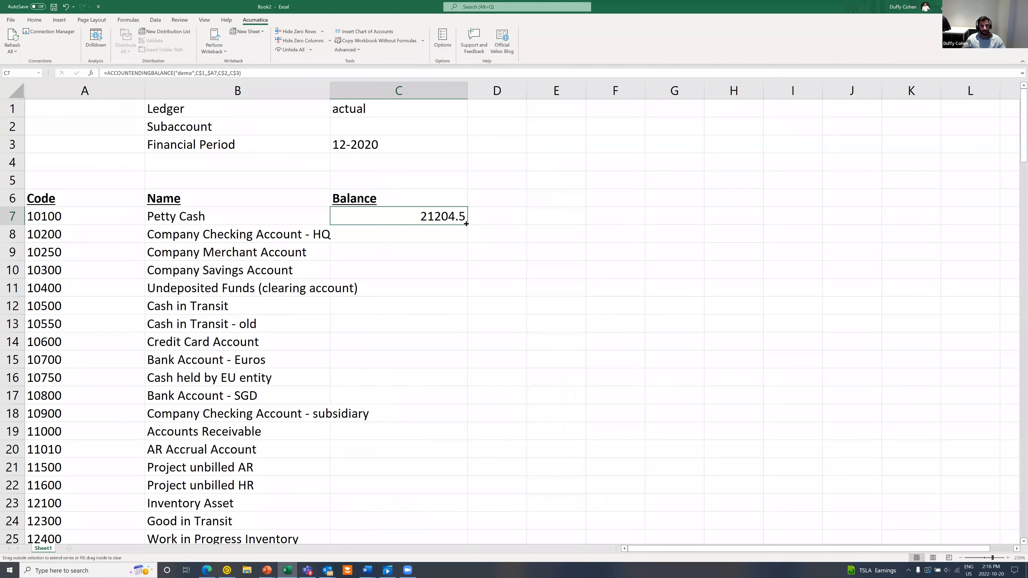
double_click(467, 224)
Step: Right-align column C with the dollar accounting number format, and widen column D
click(412, 90)
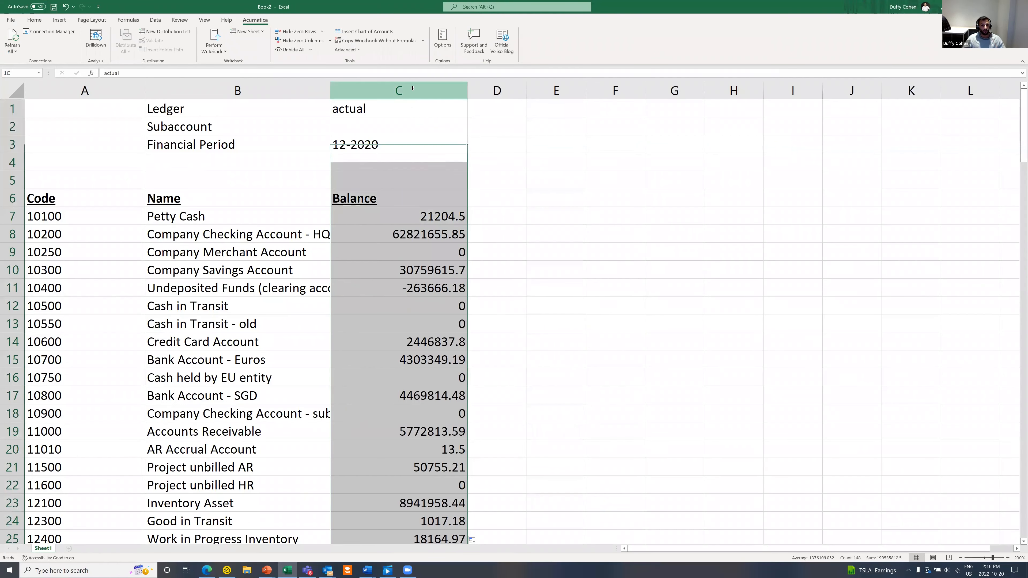
click(35, 20)
click(185, 47)
click(279, 48)
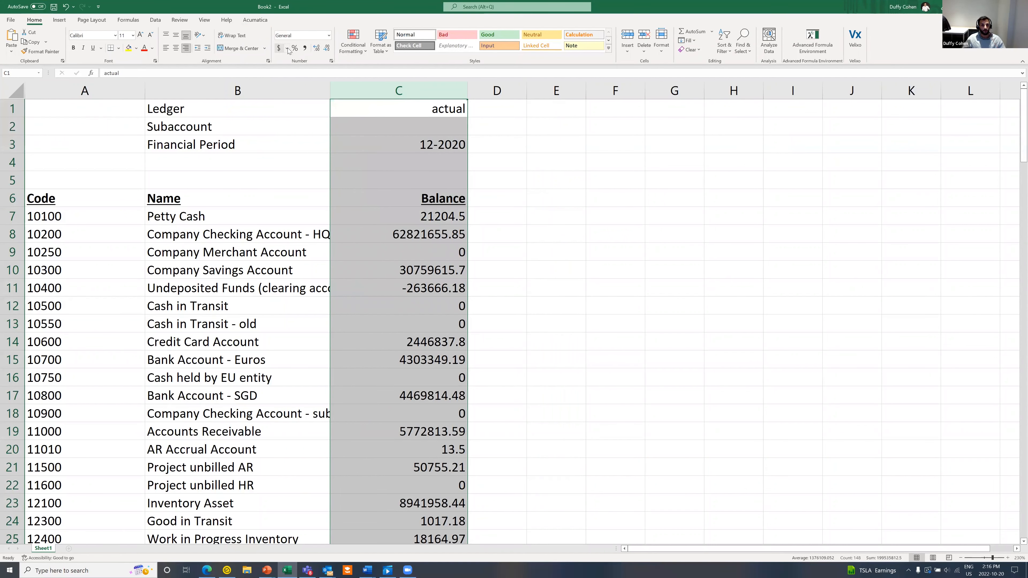
drag(511, 190, 511, 167)
click(510, 90)
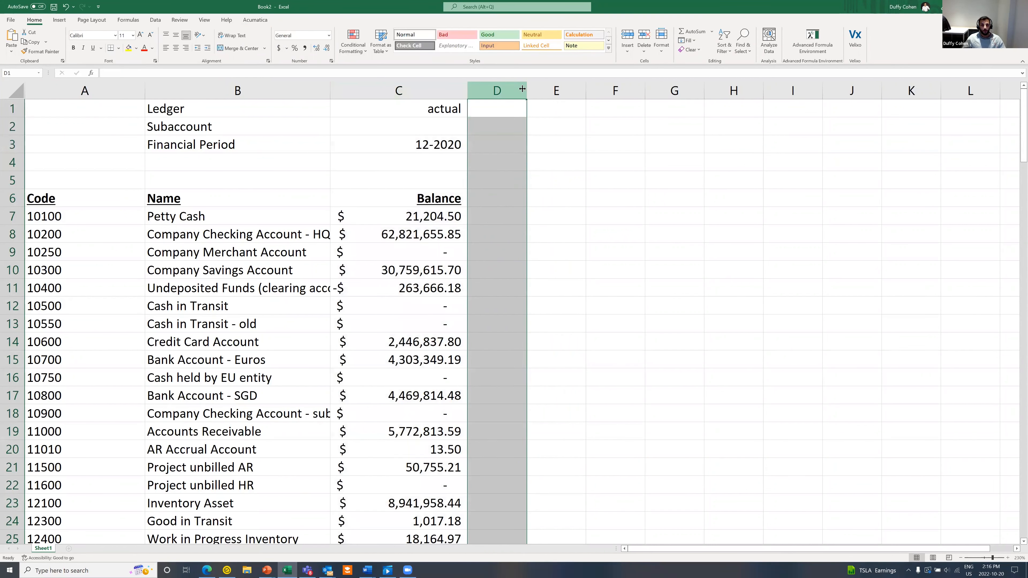
Step: Change the financial period in C3 to 11-2020
double_click(428, 146)
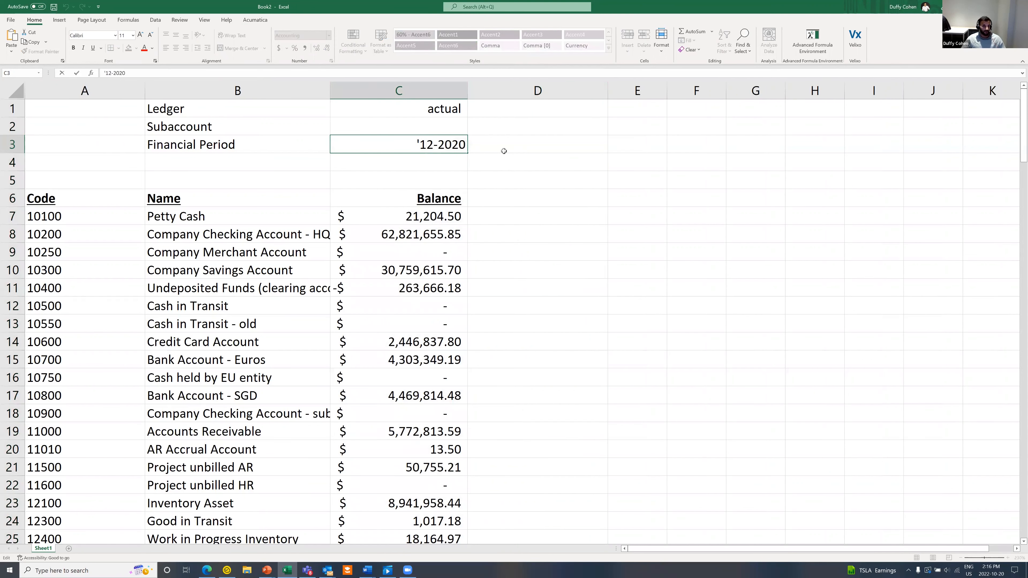
key(Delete)
text(1)
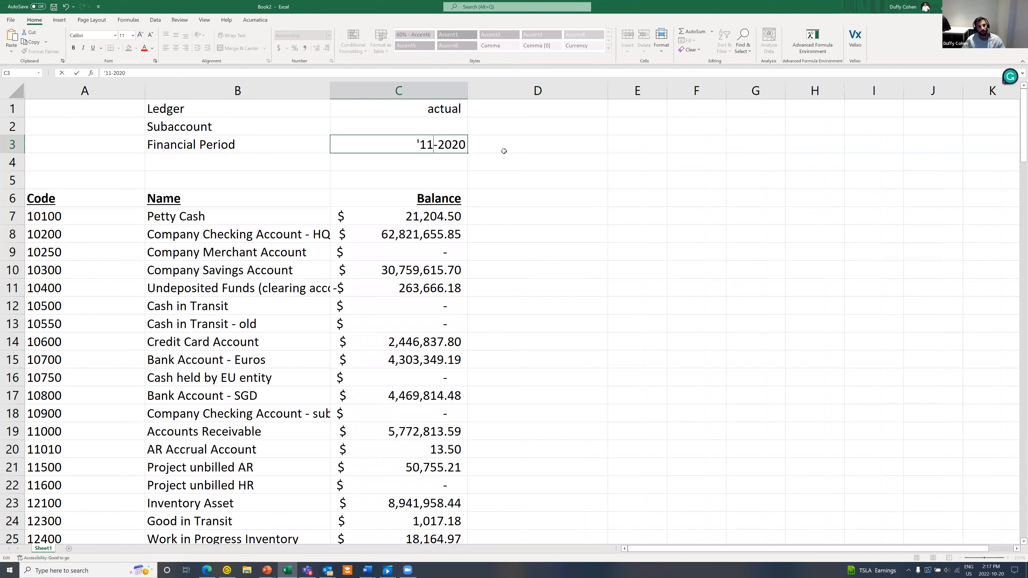
click(504, 151)
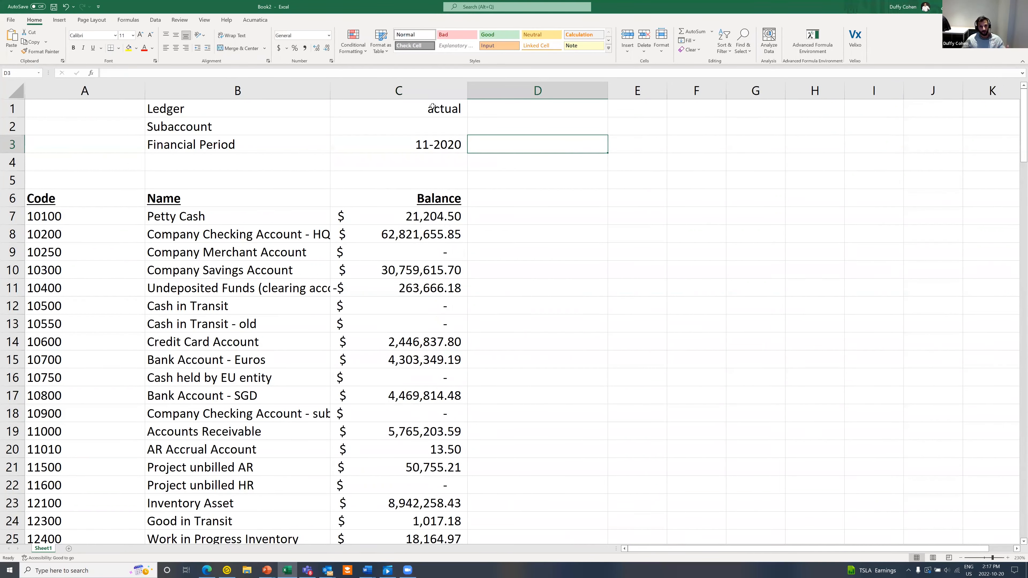
Step: Copy all of column C, including its ledger, period and balance formulas, into column D
click(424, 89)
right_click(425, 91)
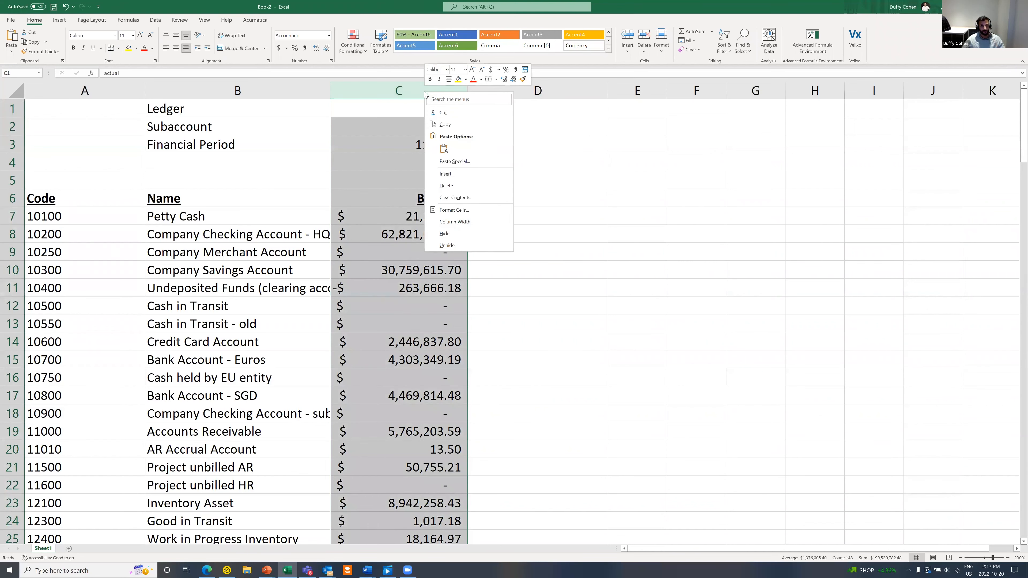
click(446, 128)
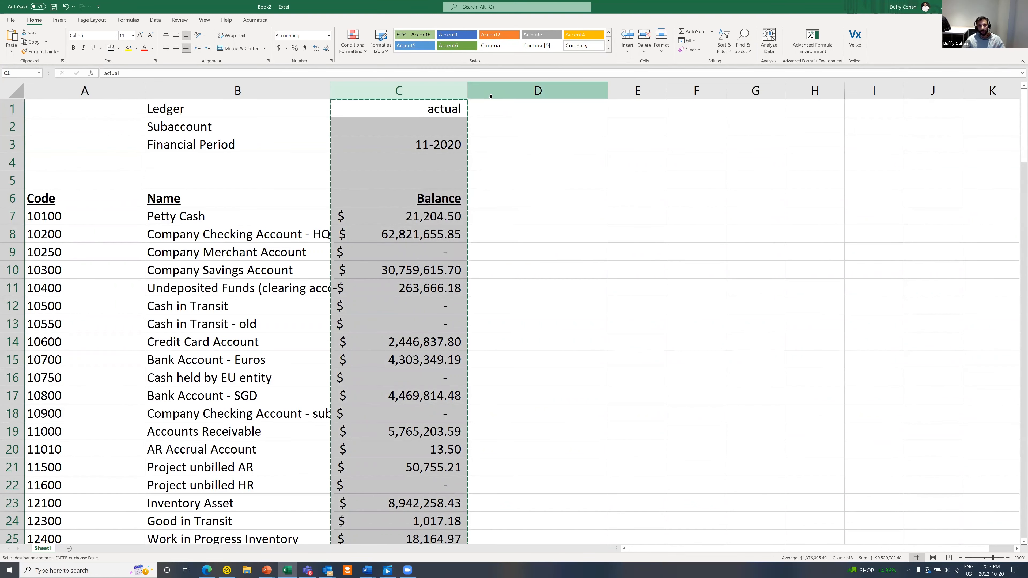
click(539, 91)
right_click(501, 125)
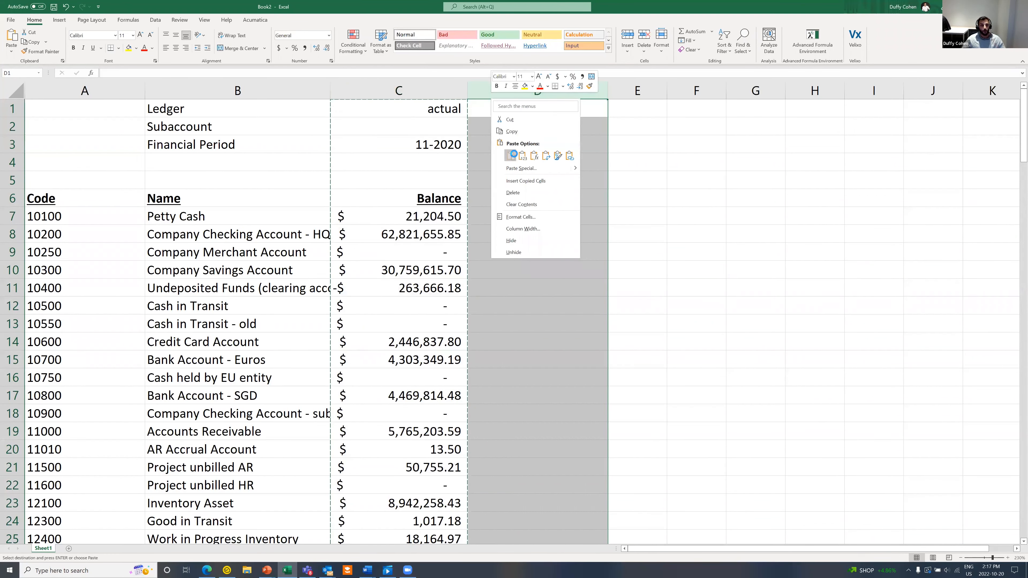
click(512, 155)
Step: Set the financial period in D3 to 11-2019 and widen column E to roughly match column D
double_click(601, 144)
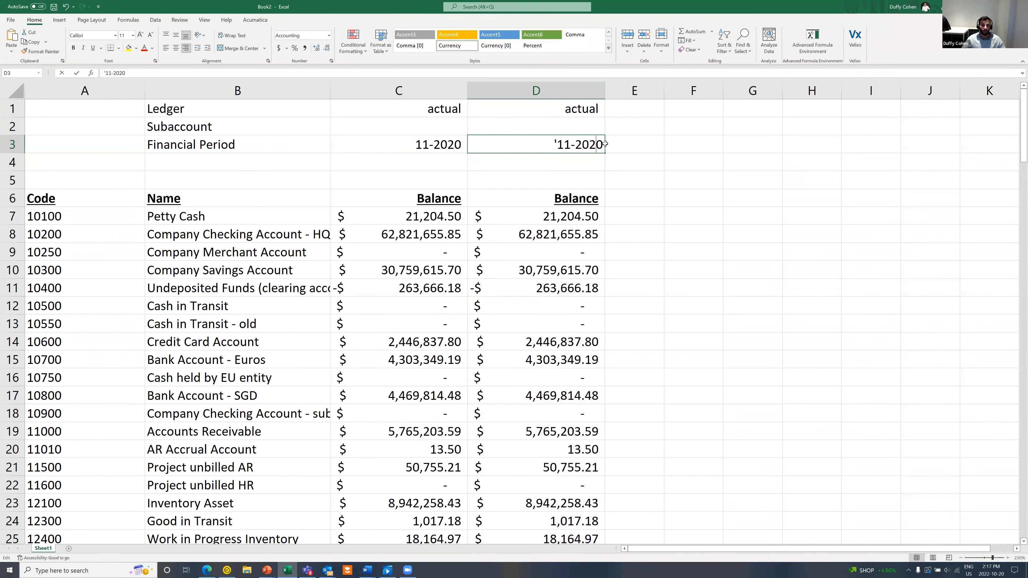
key(BackSpace)
key(BackSpace)
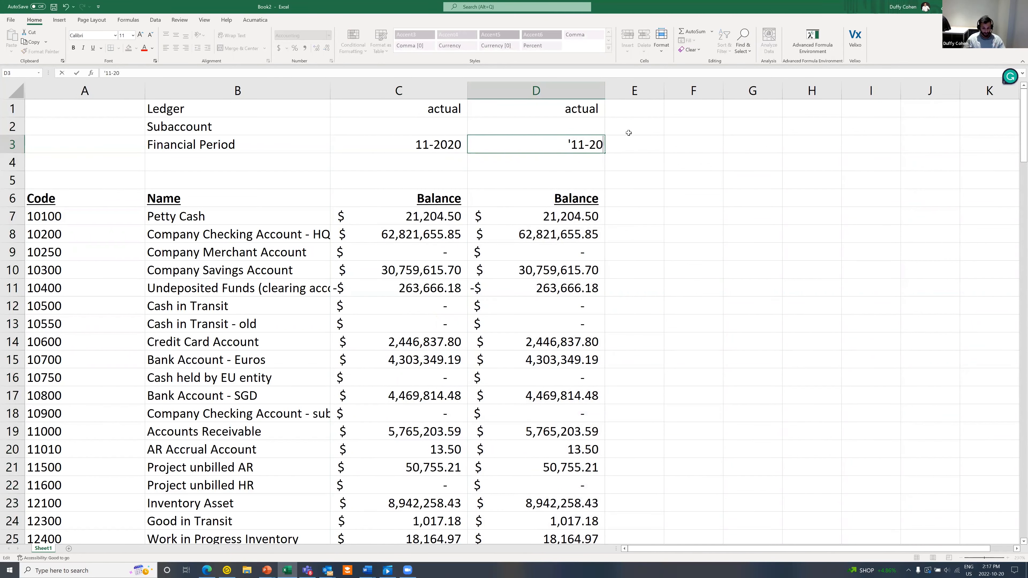
text(19)
key(Tab)
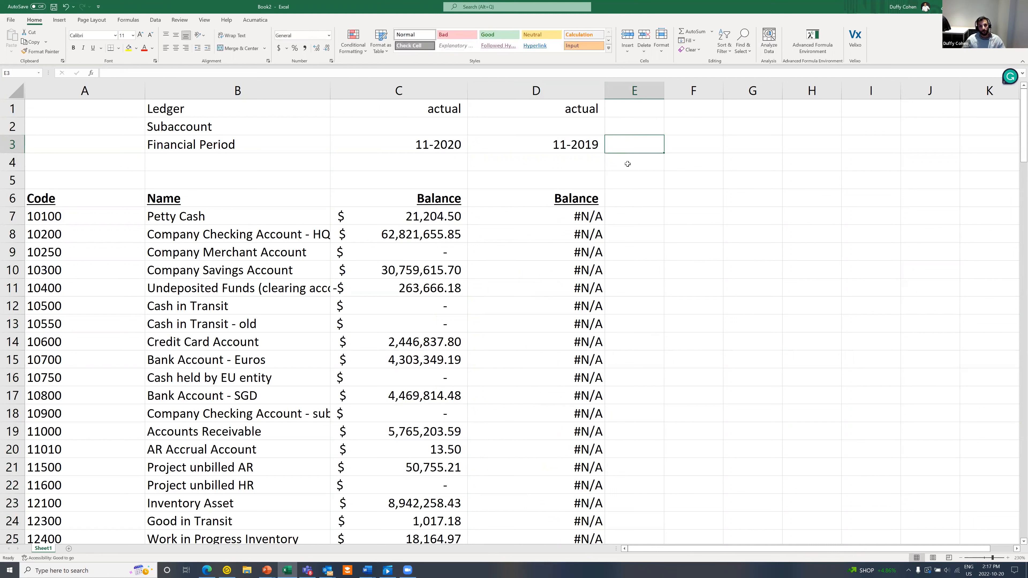
drag(663, 88, 743, 88)
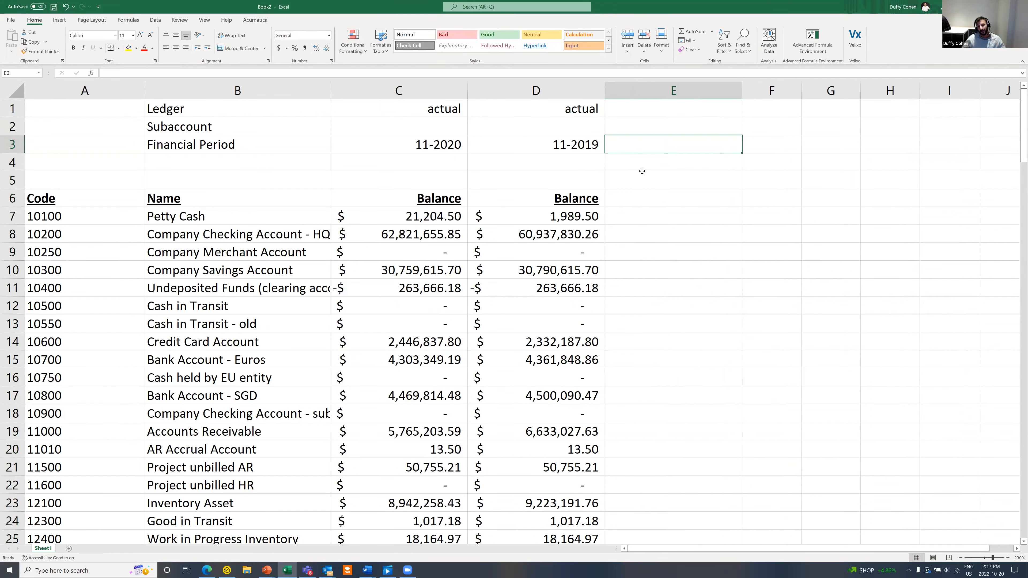
Step: Set the ledger in D1 to budget and review the column D balances down the account list
click(589, 112)
key(F2)
double_click(589, 111)
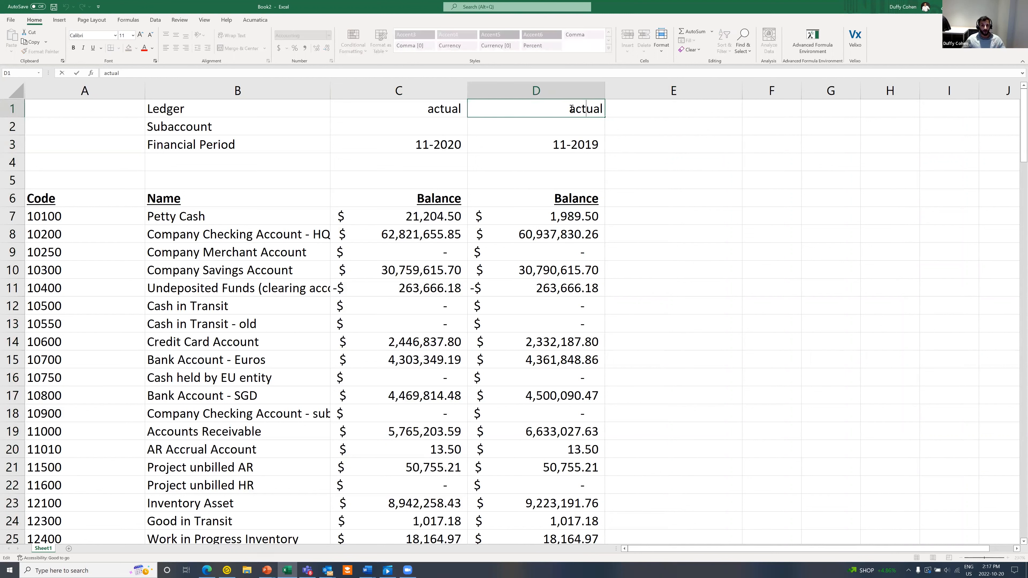
drag(566, 109, 625, 107)
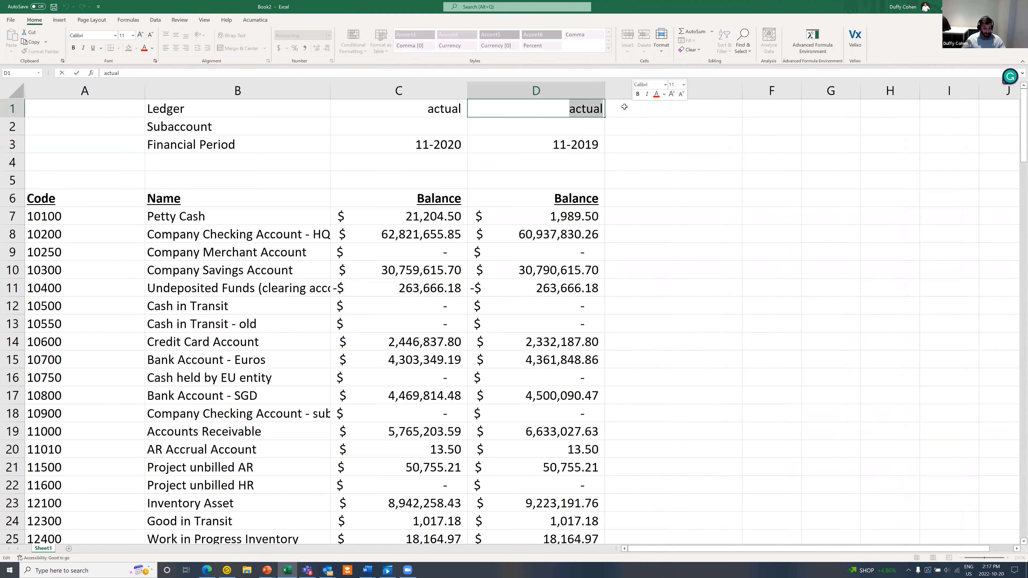
text(budget)
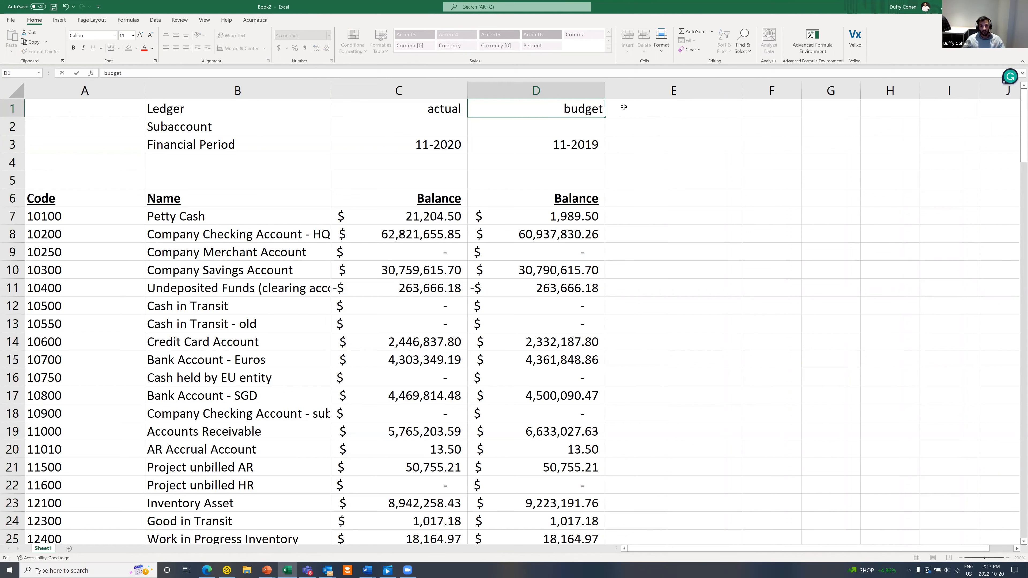
click(662, 109)
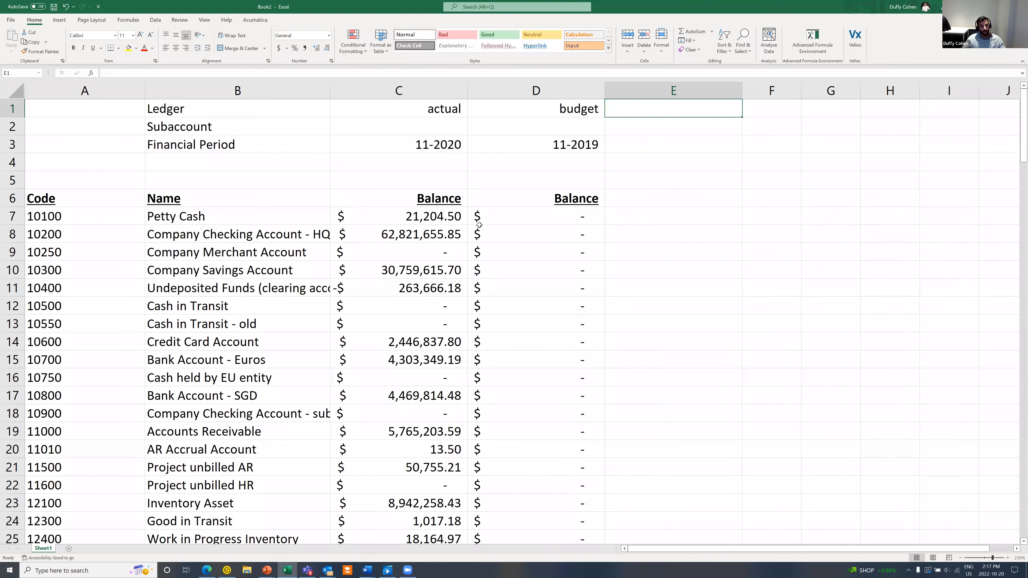
scroll(389, 234, down, 4)
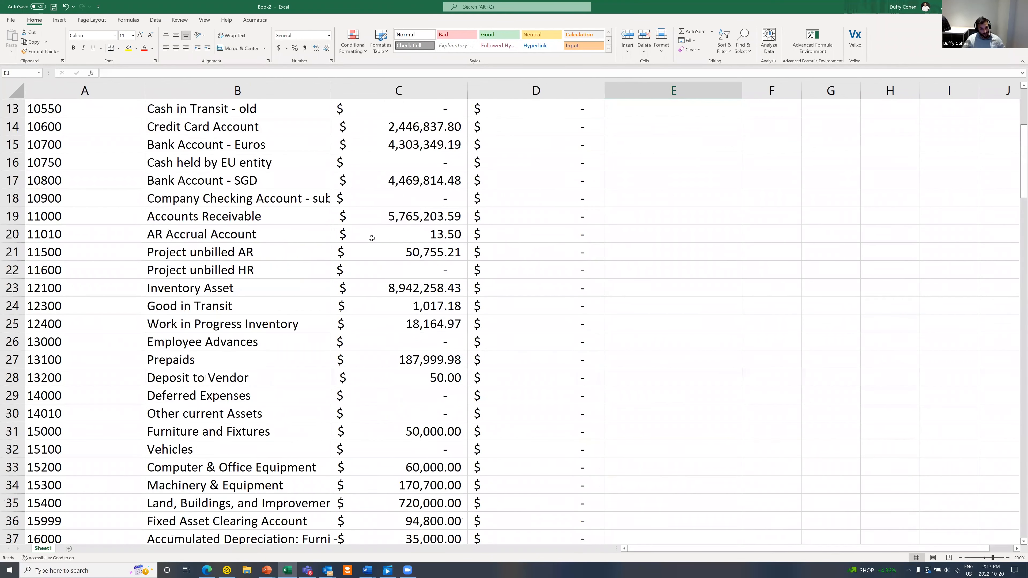
scroll(371, 238, down, 19)
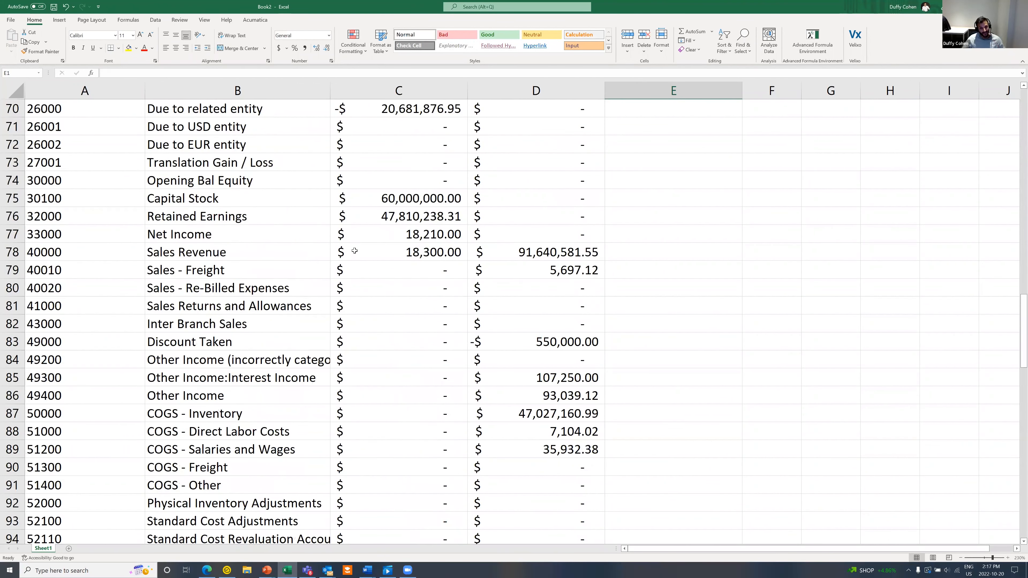
scroll(355, 247, up, 20)
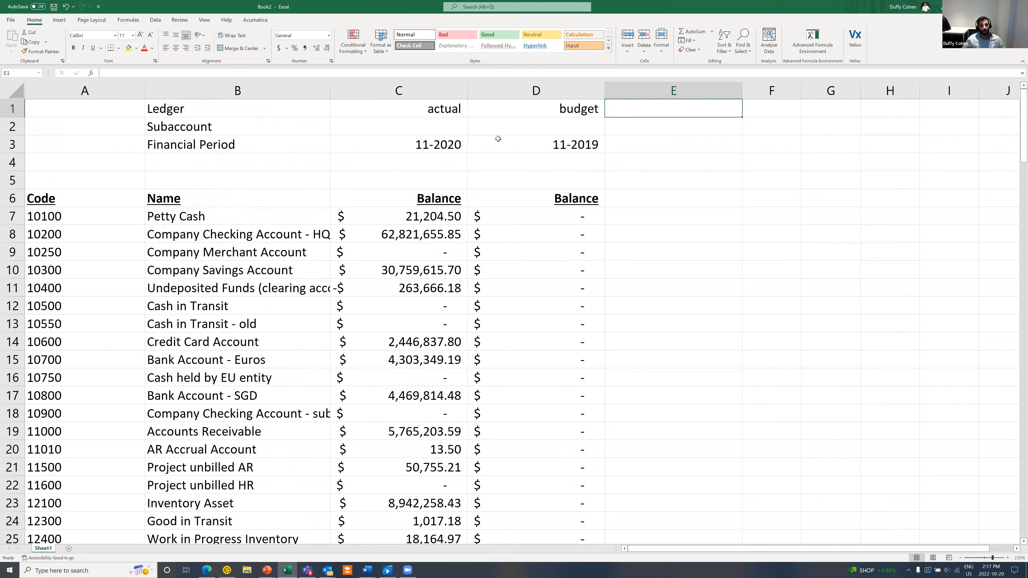
Step: Add the header "variance" in E6 beside the second Balance column
click(256, 20)
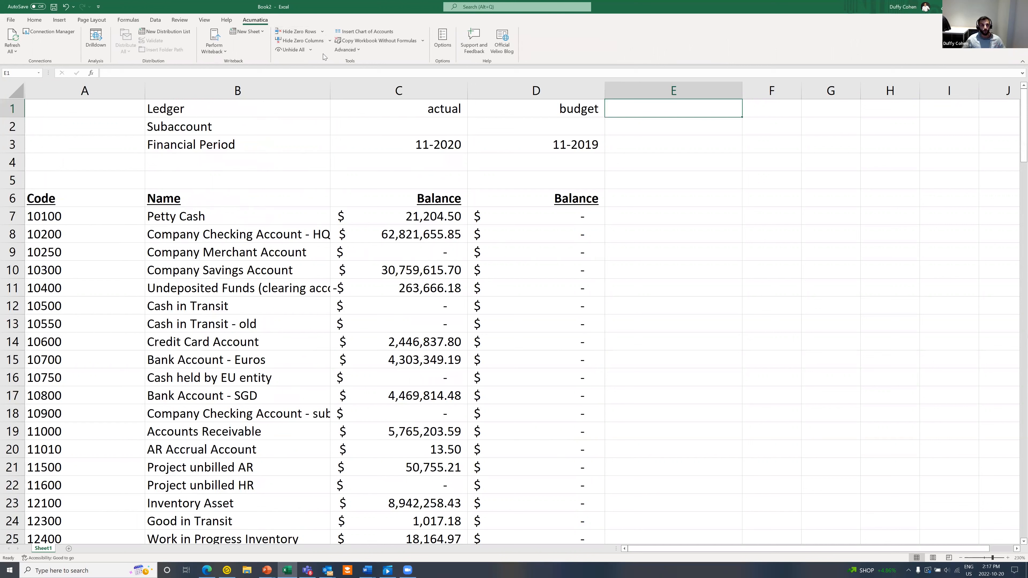
click(652, 203)
double_click(653, 202)
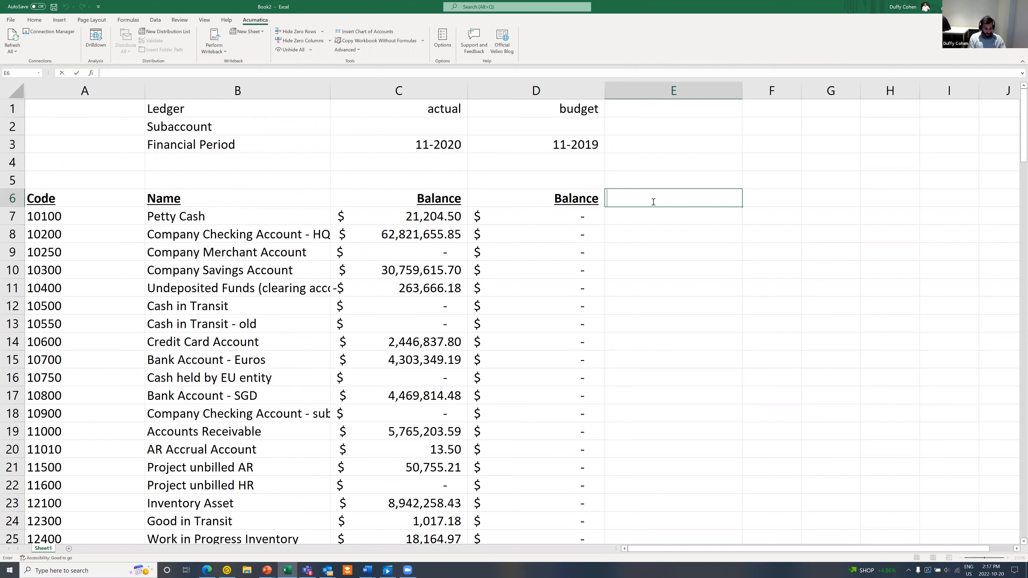
text(variance)
key(Return)
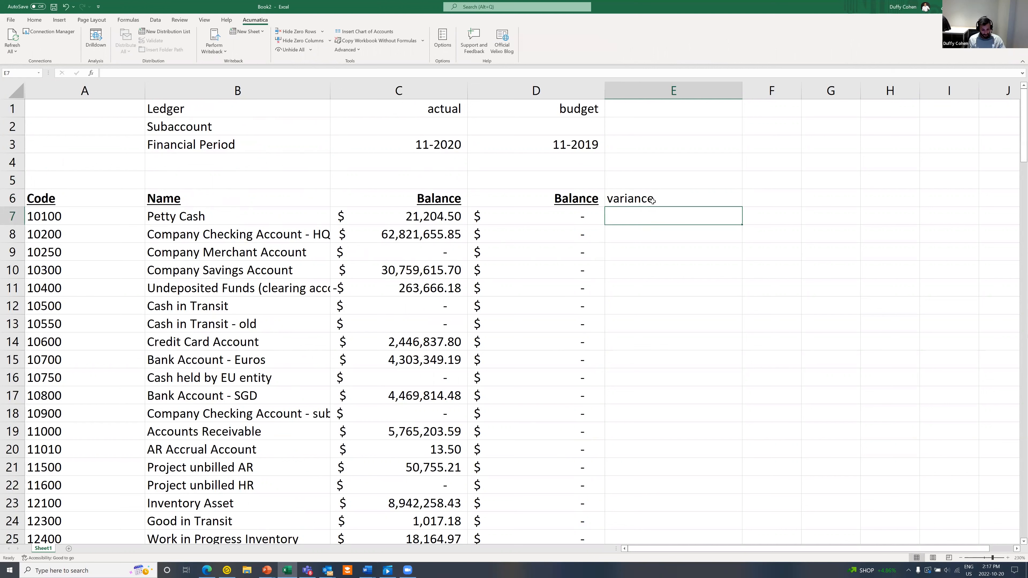
Step: Enter the formula =C7-D7 in E7 and fill it down the variance column for all accounts
text(c-d)
key(BackSpace)
key(BackSpace)
key(BackSpace)
text(=c7-c)
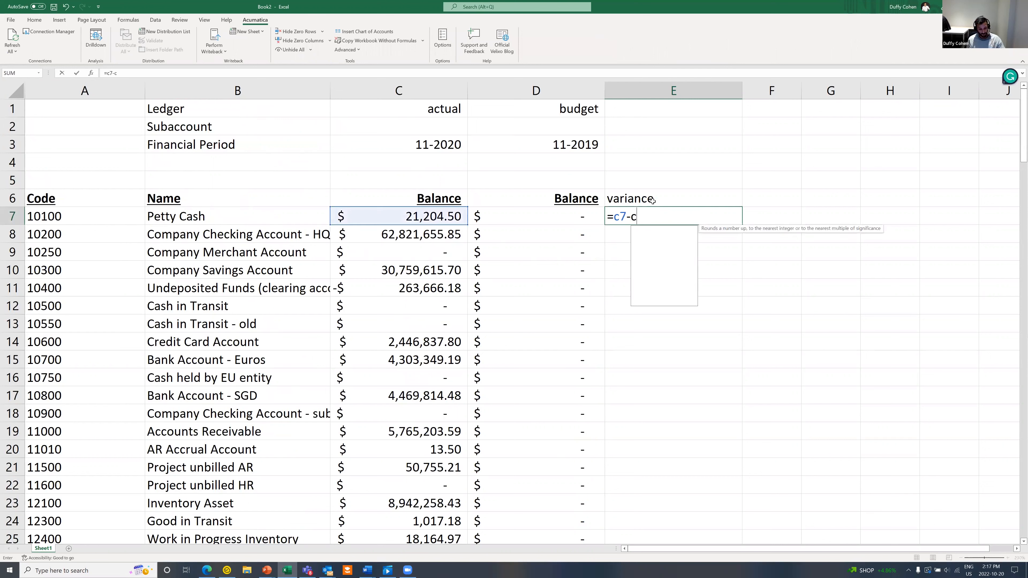
key(BackSpace)
text(d7)
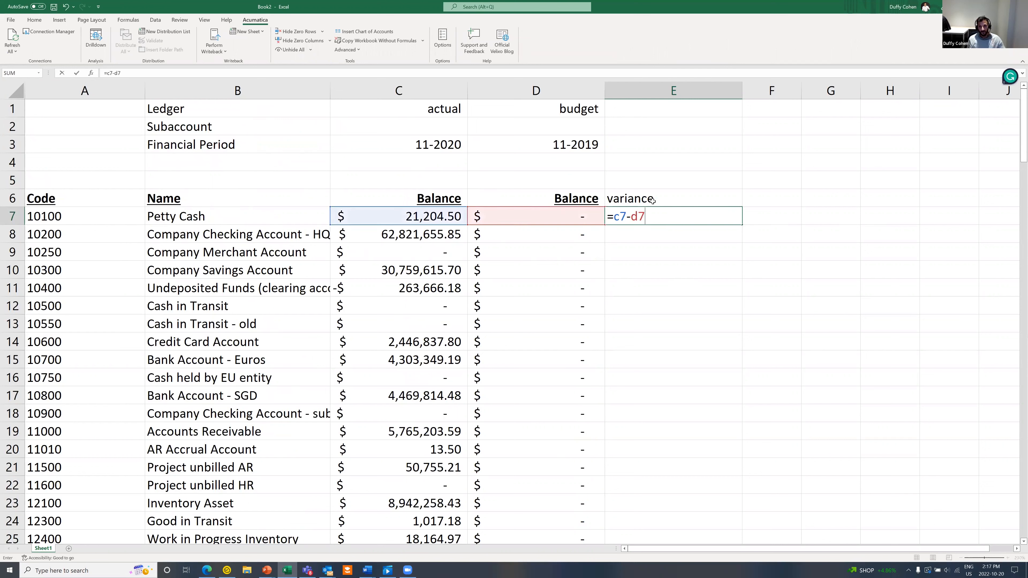
key(Return)
click(712, 218)
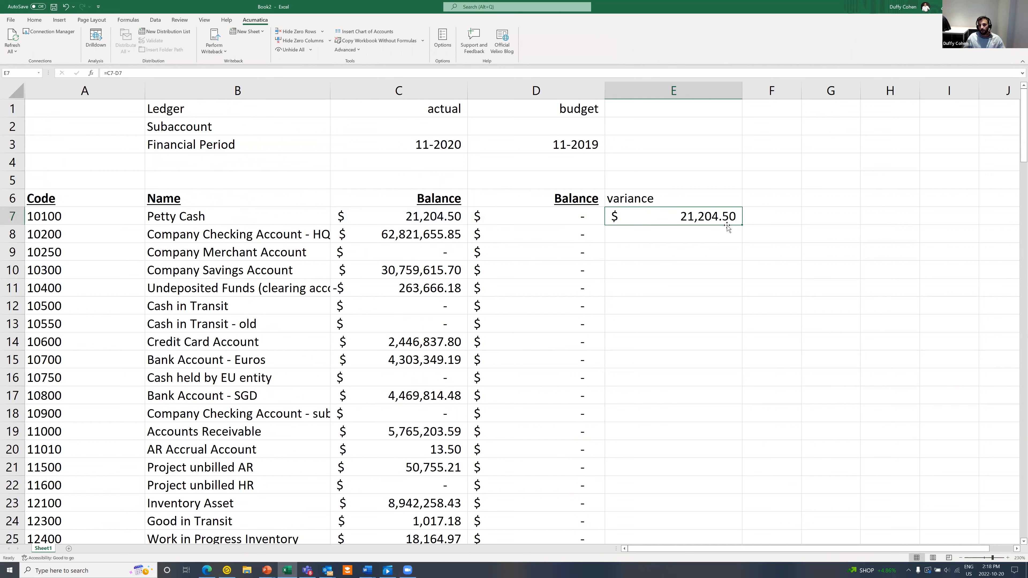
double_click(742, 223)
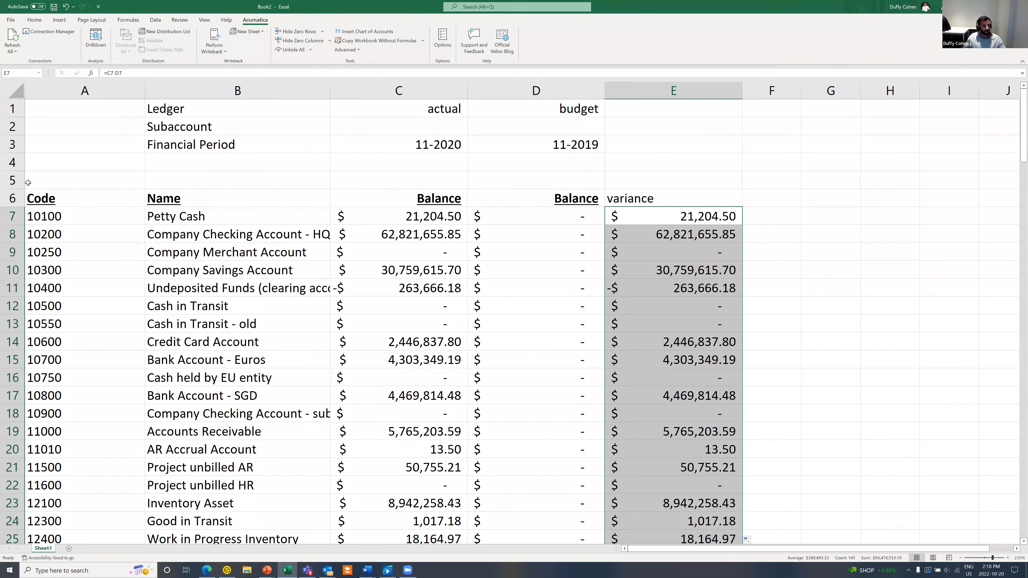
Step: Enter the account list 10100;10200;10300 in A5, above the Code header
click(74, 175)
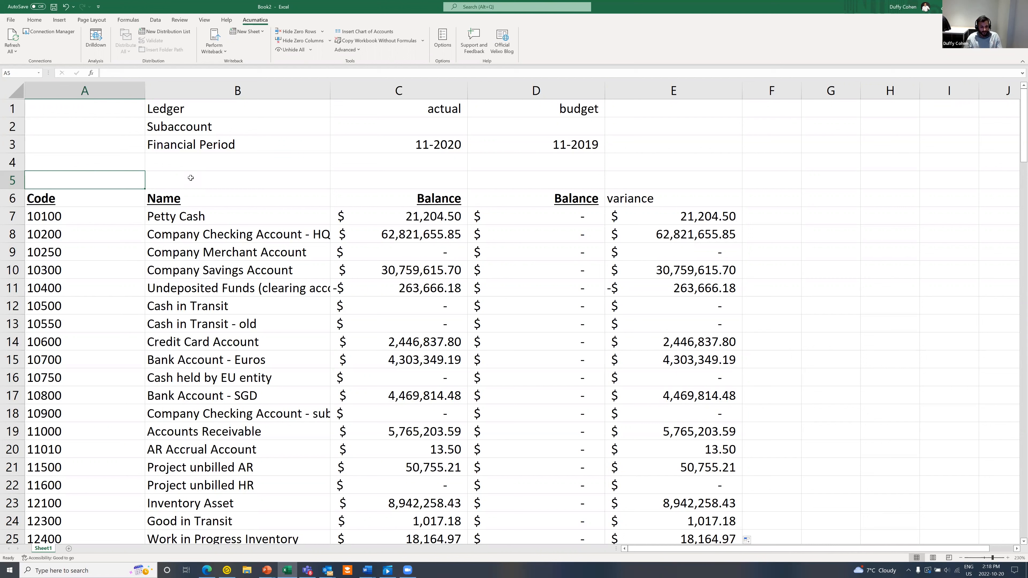
text(10)
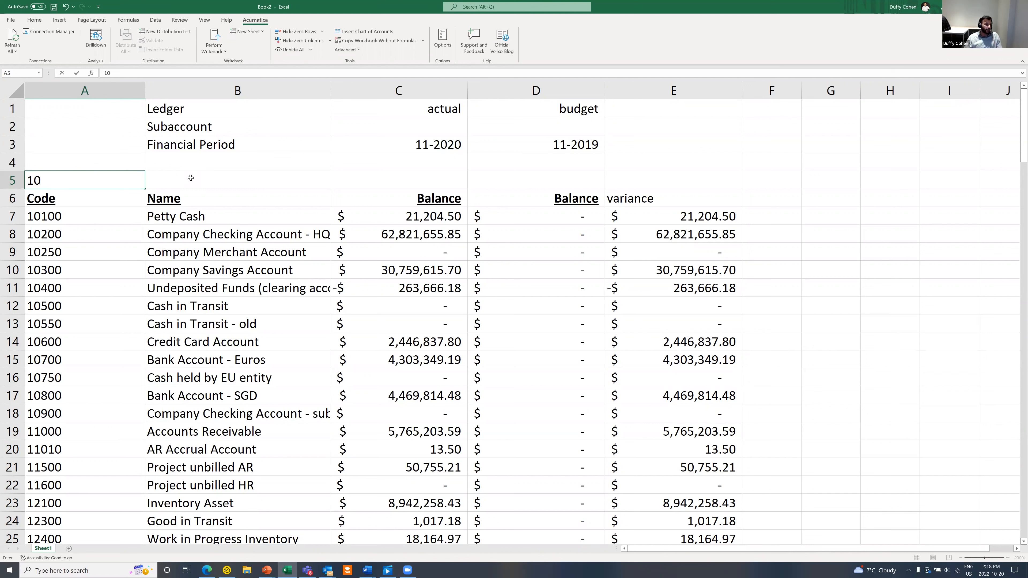
text(100;)
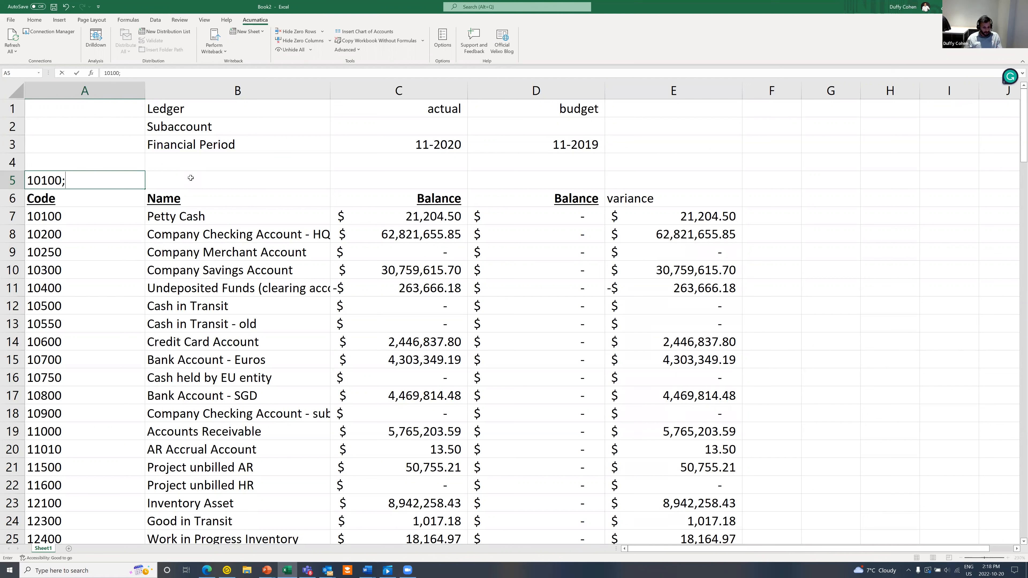
text(10200;10300)
Step: Copy the balance and variance formulas from C7:E7 into C5:E5
drag(419, 220, 671, 220)
right_click(673, 220)
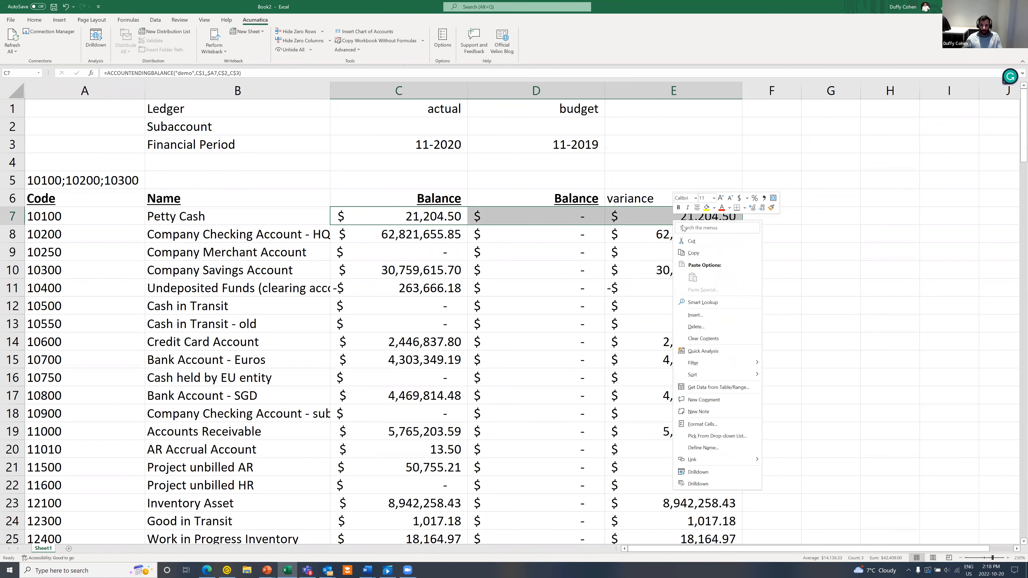
click(690, 254)
click(363, 182)
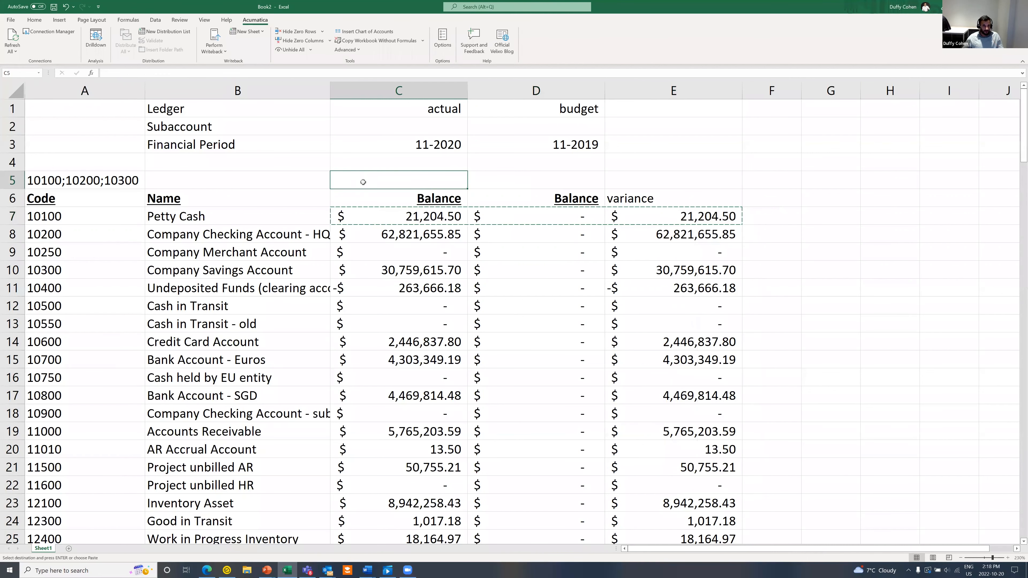
key(ctrl+v)
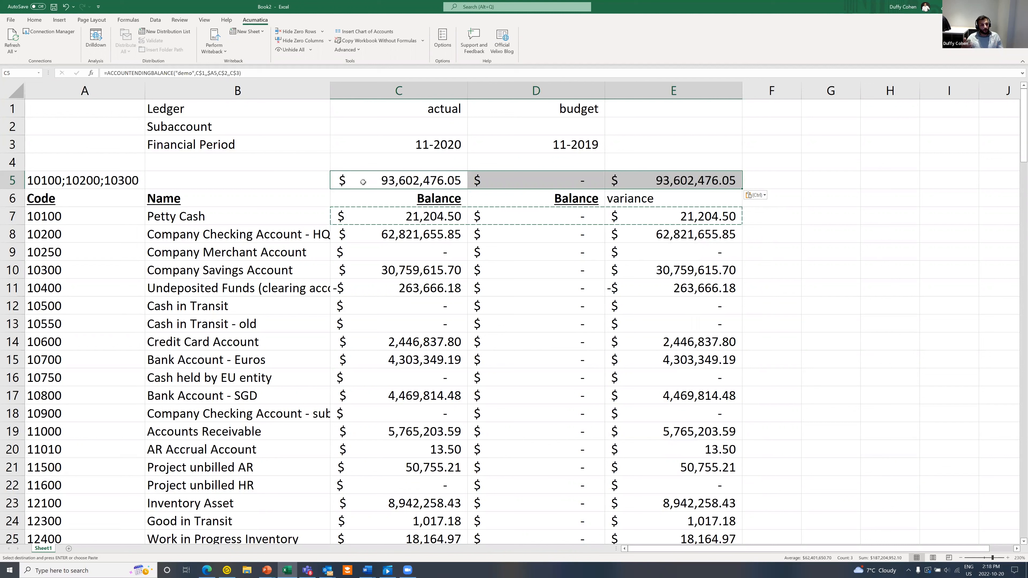
Step: Replace the account list in A5 with the account range 10100:10750
double_click(64, 181)
drag(139, 181, 5, 192)
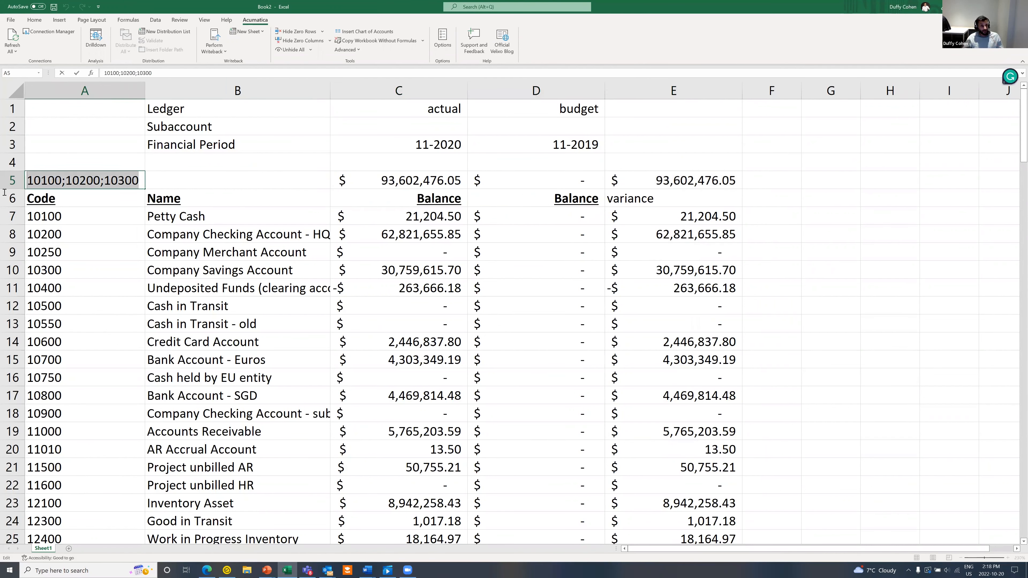
text(10100:10750)
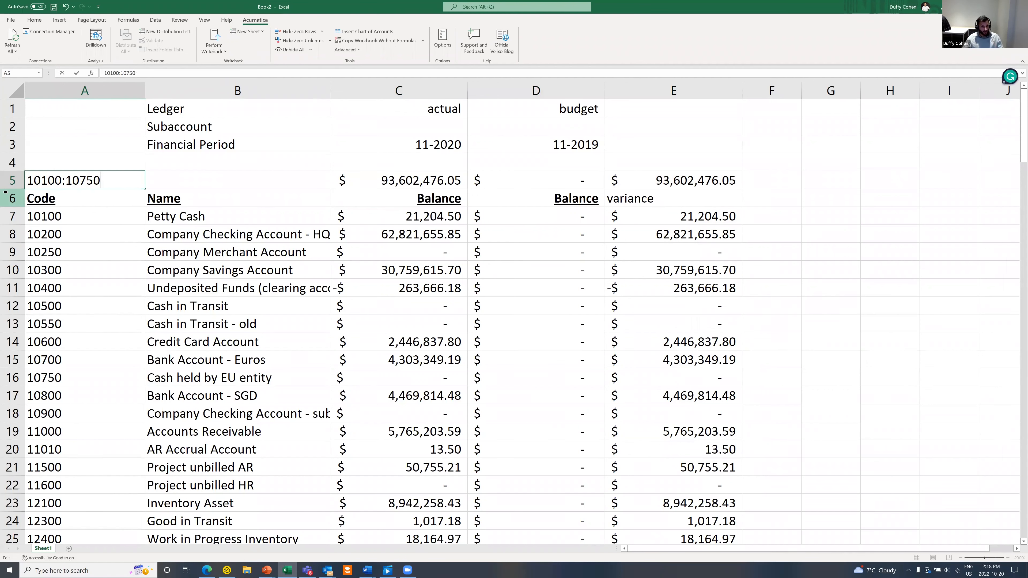
key(Return)
key(Right)
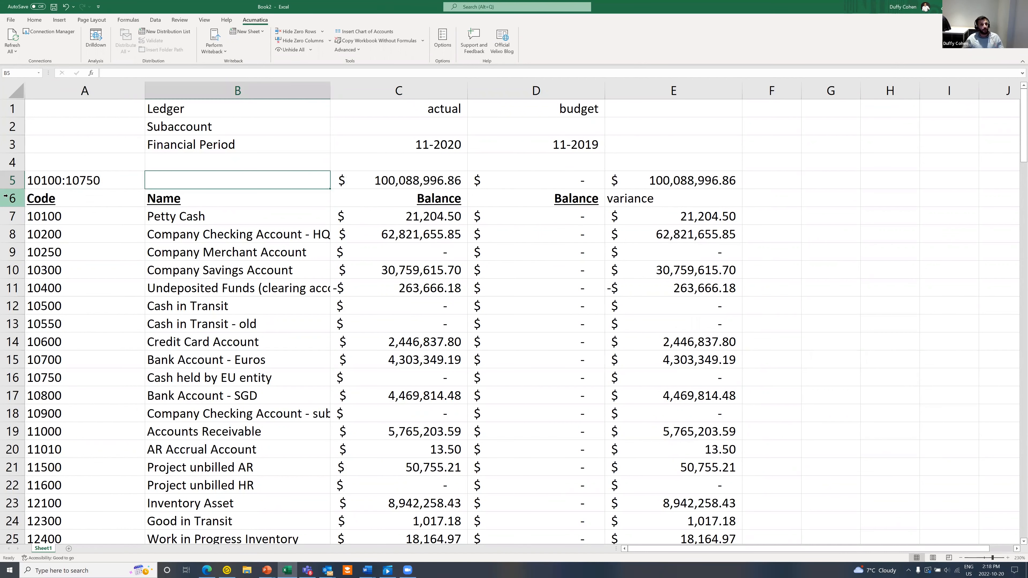
Step: Replace the account range in A5 with the wildcard and exclusion filter 1????;-10200
double_click(92, 181)
drag(102, 181, 4, 163)
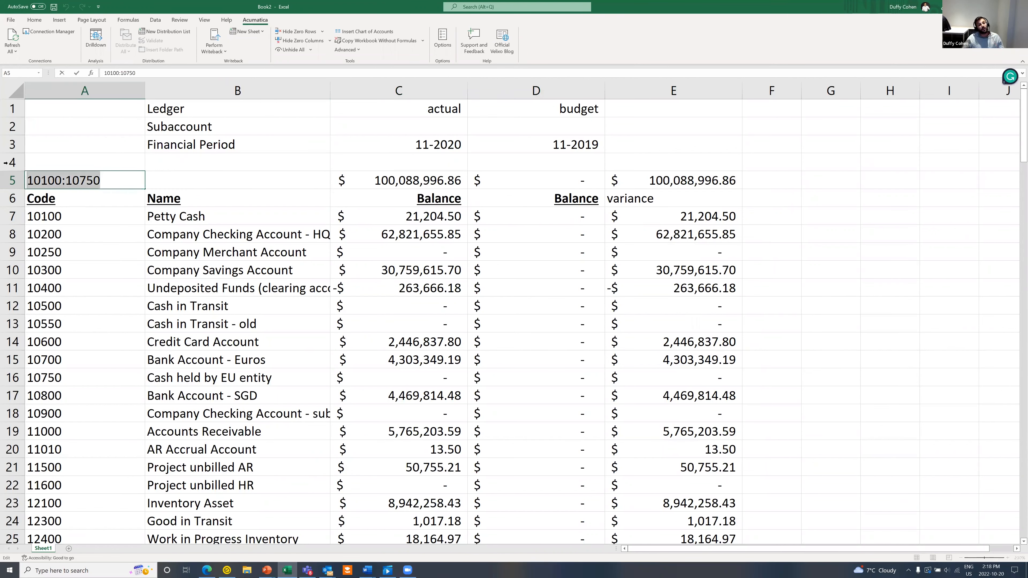
text(1)
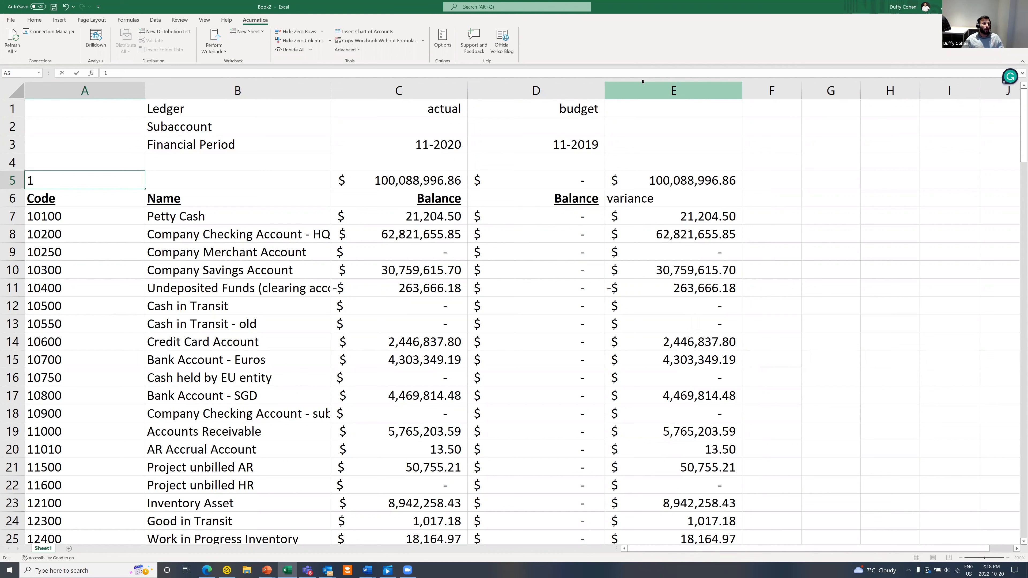
text(????)
text(;)
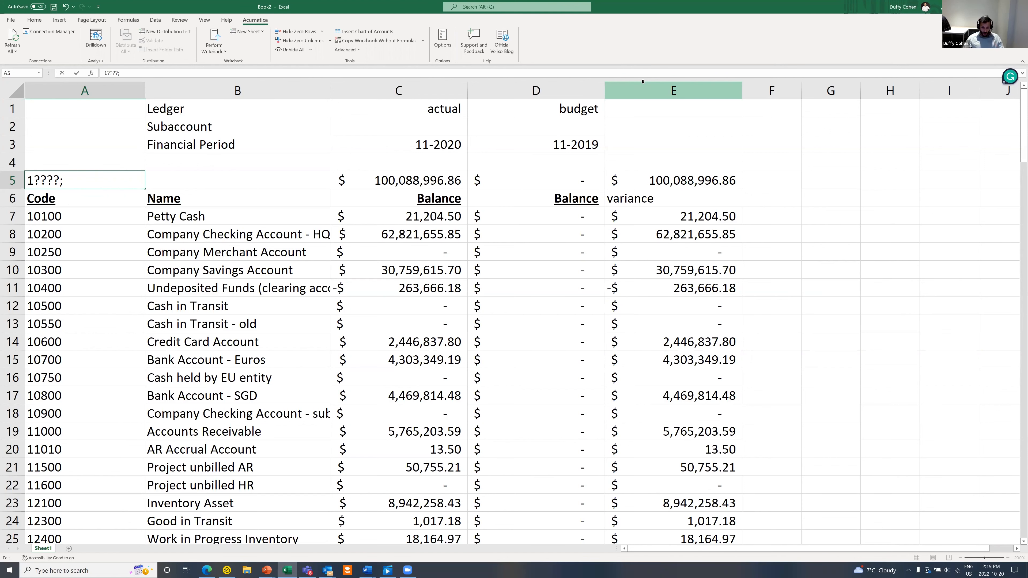
text(-10200)
key(Tab)
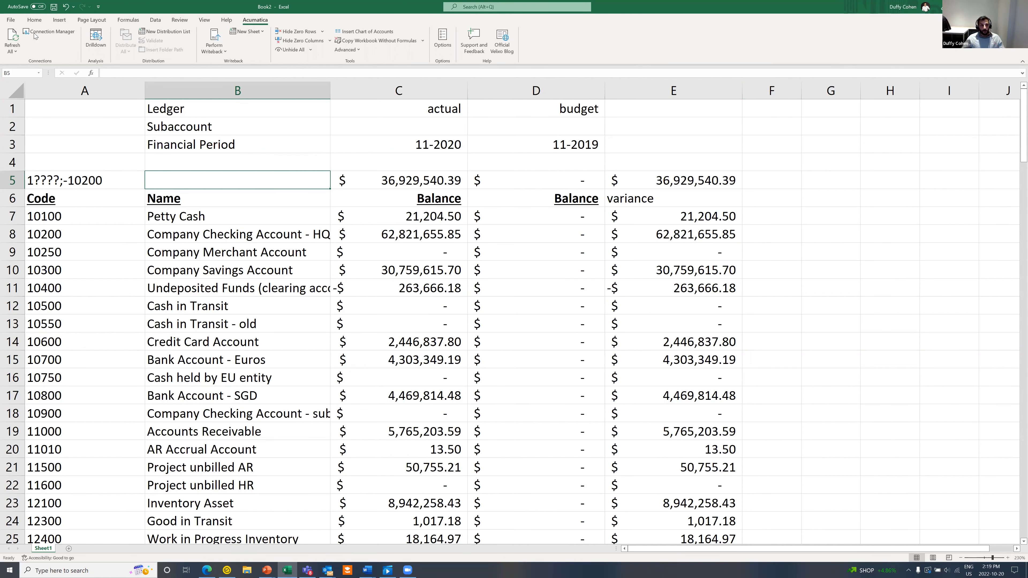
Step: Open the recent RapidByte Acumatica demo workbook from the Desktop and log in to its Demo connection with the account password
click(10, 20)
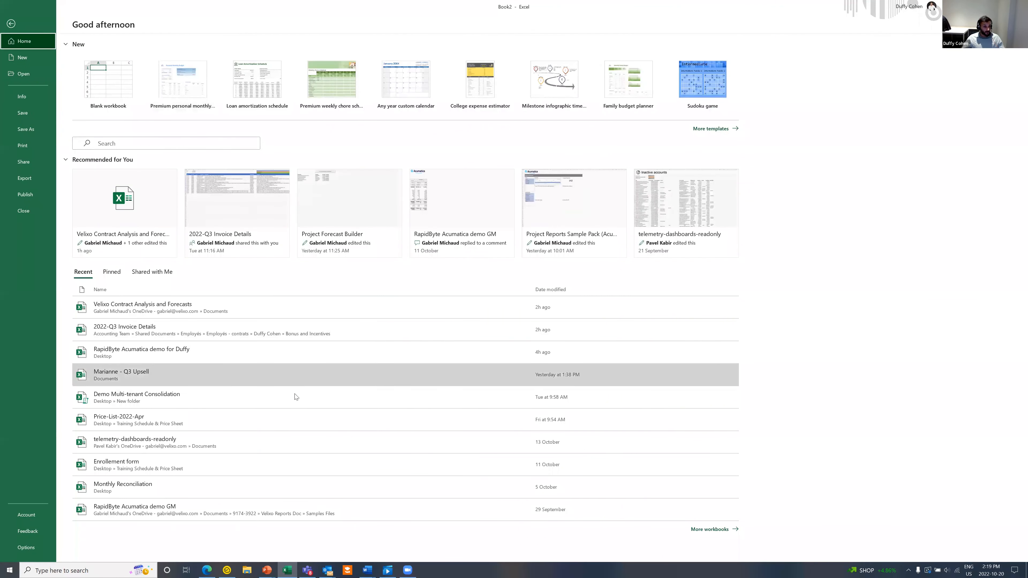
click(263, 351)
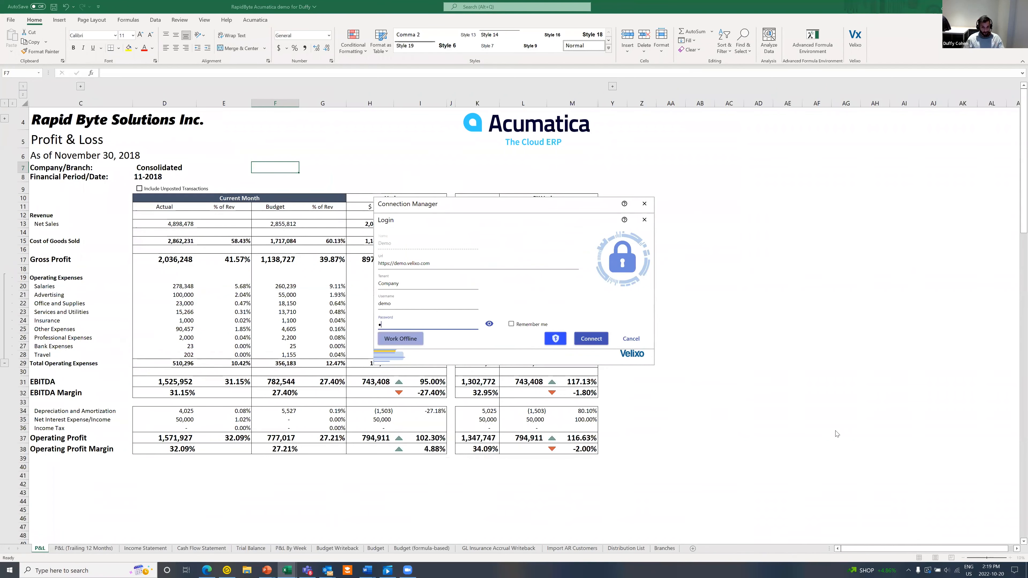
click(590, 339)
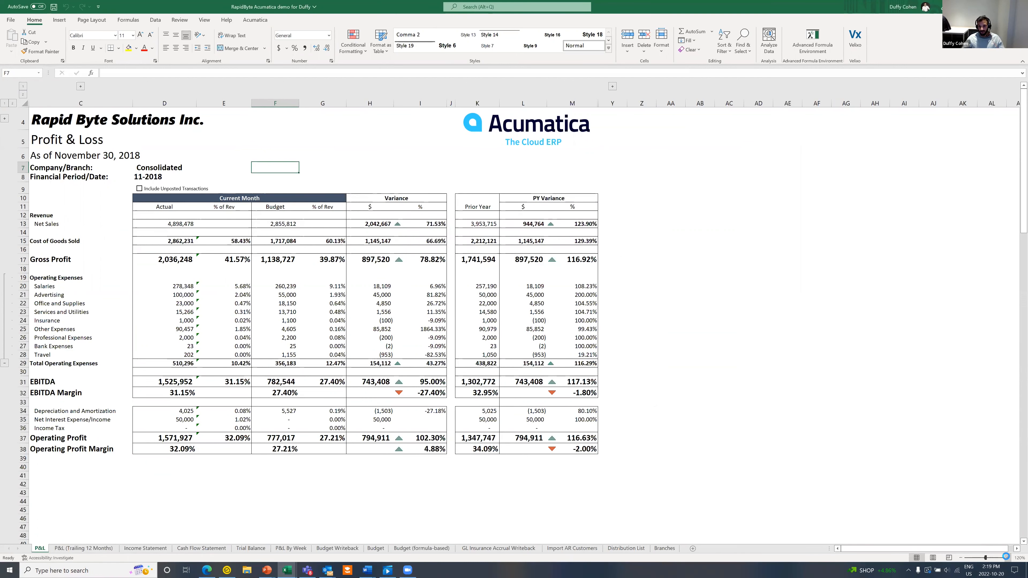
Step: Examine the P&L, P&L (Trailing 12 Months), Income Statement and Cash Flow Statement sheets, ending on the P&L sheet
click(1008, 558)
click(1008, 558)
click(1008, 558)
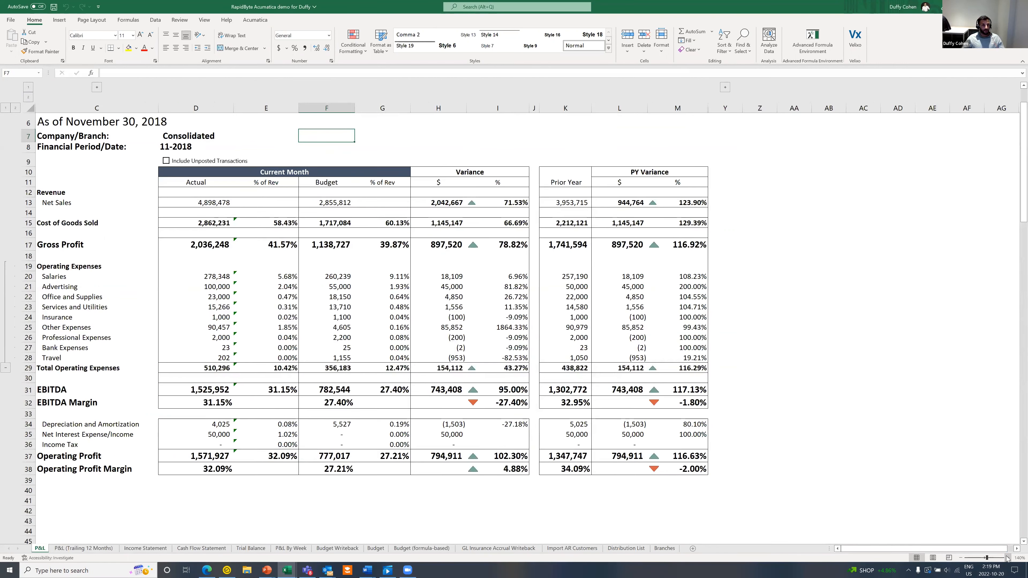
scroll(428, 360, up, 4)
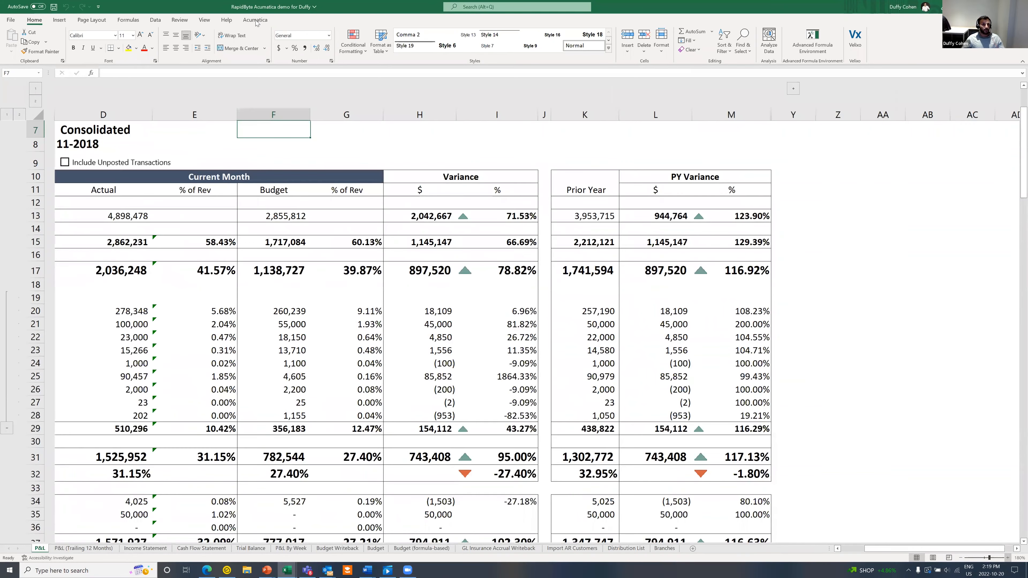
click(254, 21)
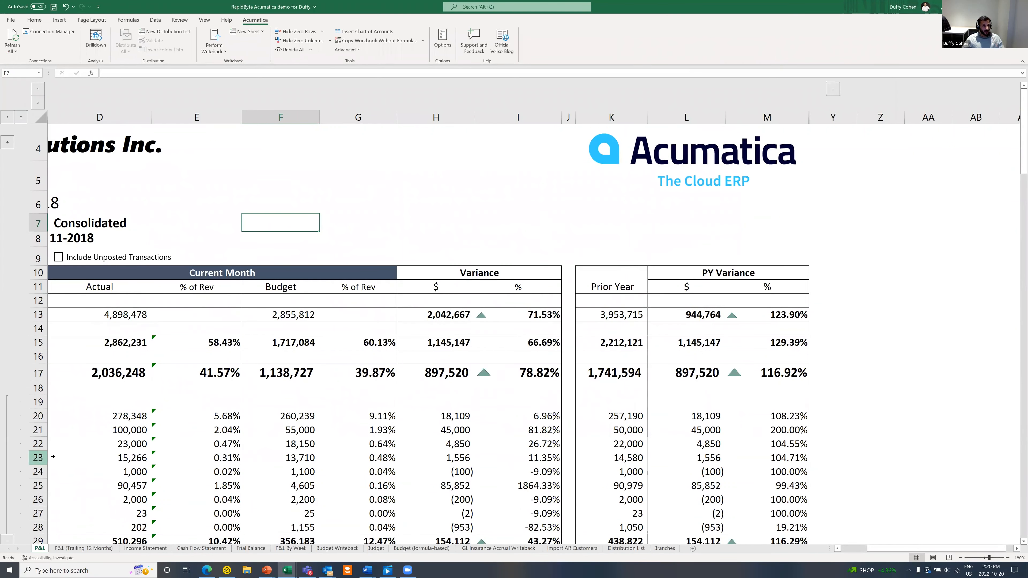
click(87, 548)
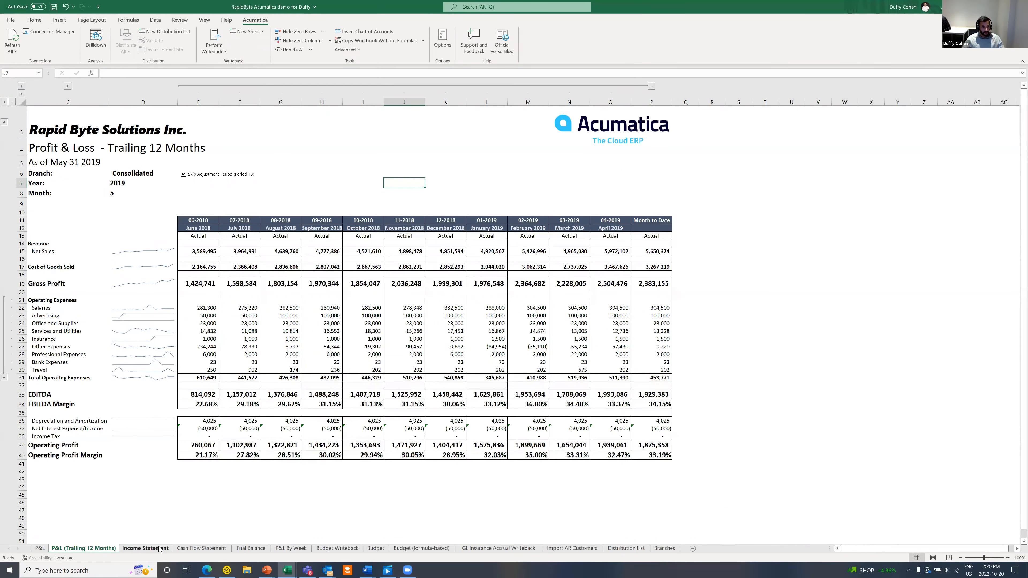
click(170, 548)
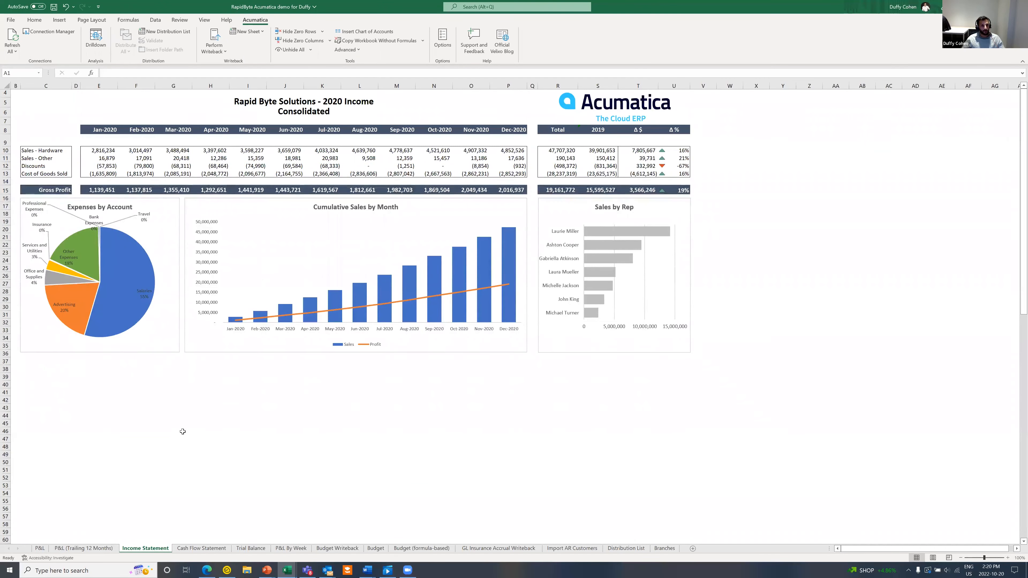
click(201, 547)
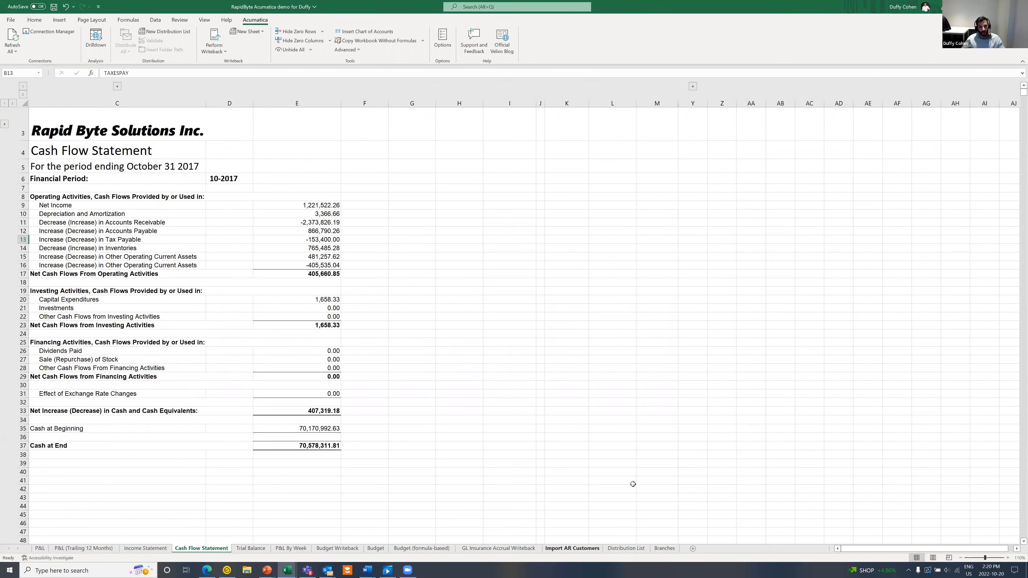
click(39, 549)
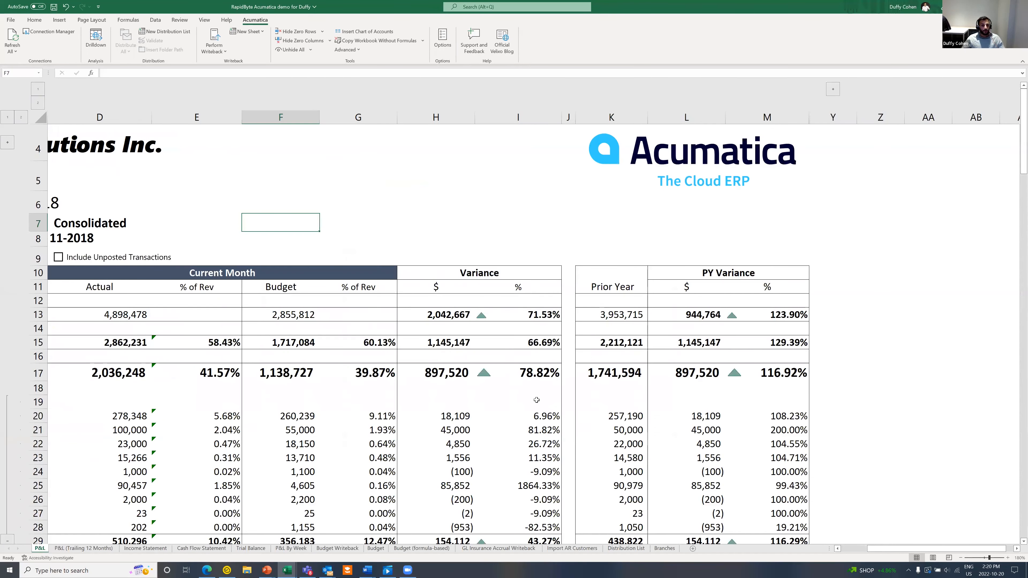
Step: Filter the Profit & Loss report by the Services West branch, review it, and return Company/Branch to Consolidated
click(837, 549)
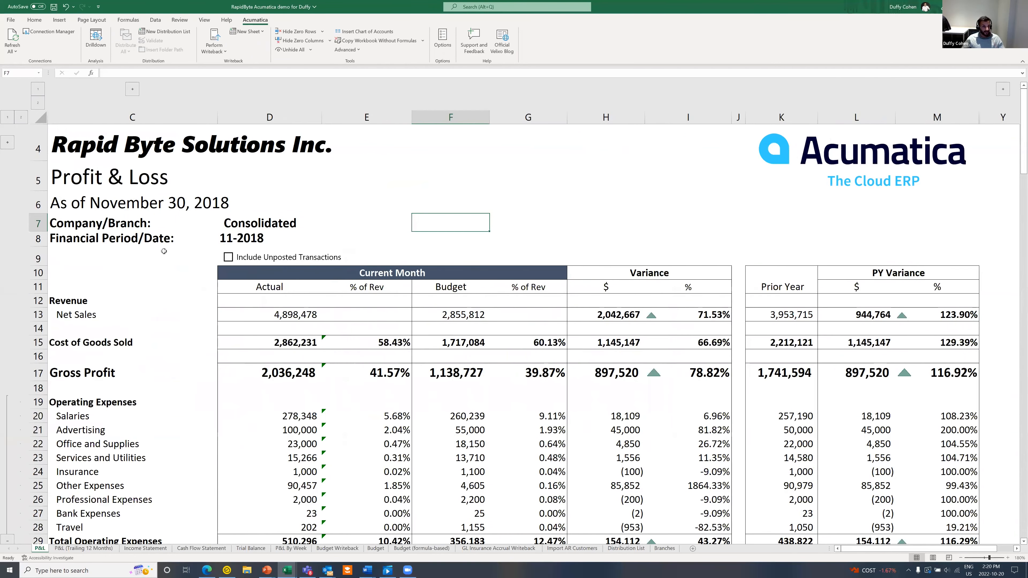
scroll(229, 247, down, 2)
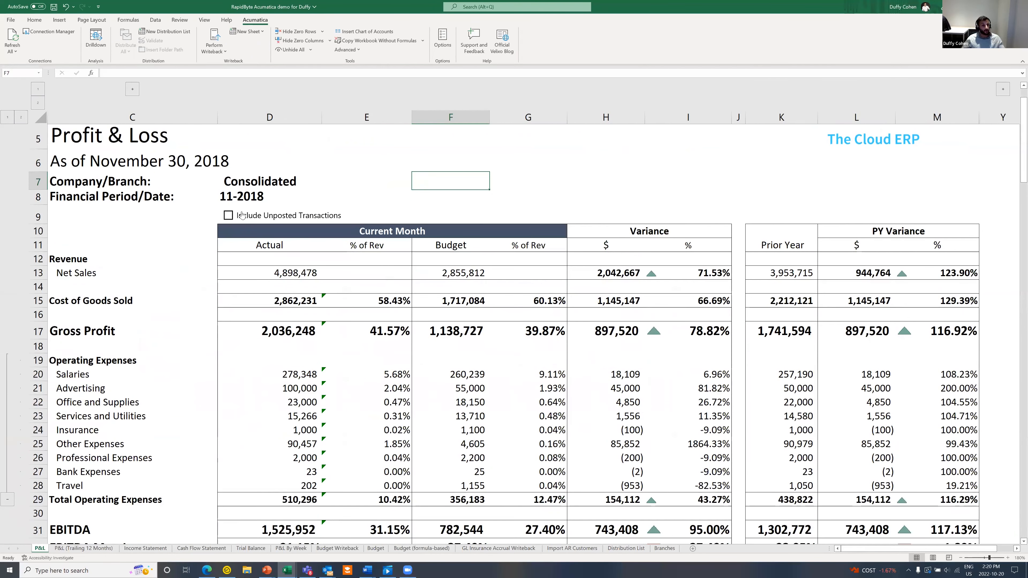
scroll(256, 205, up, 1)
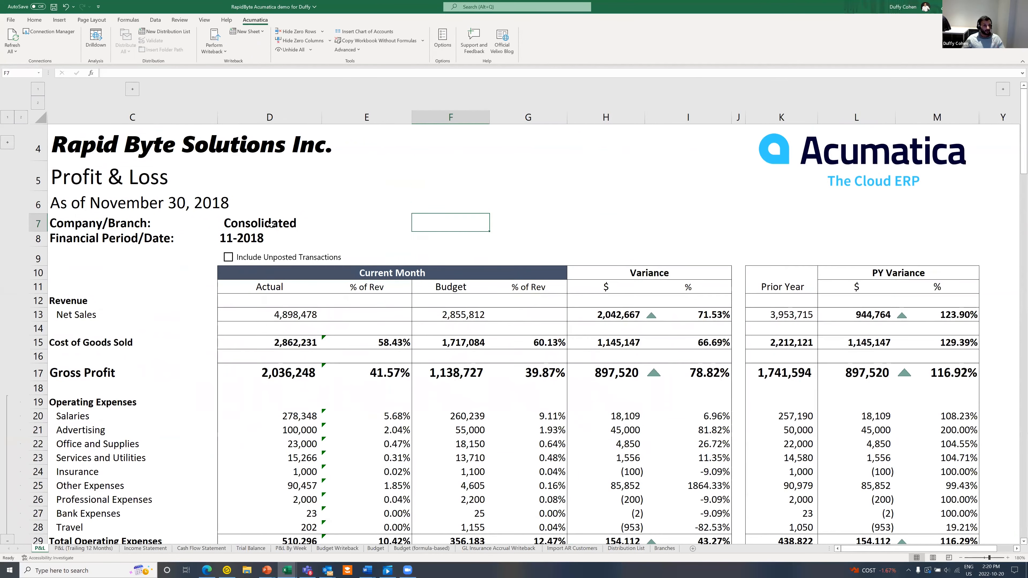
click(271, 224)
click(416, 228)
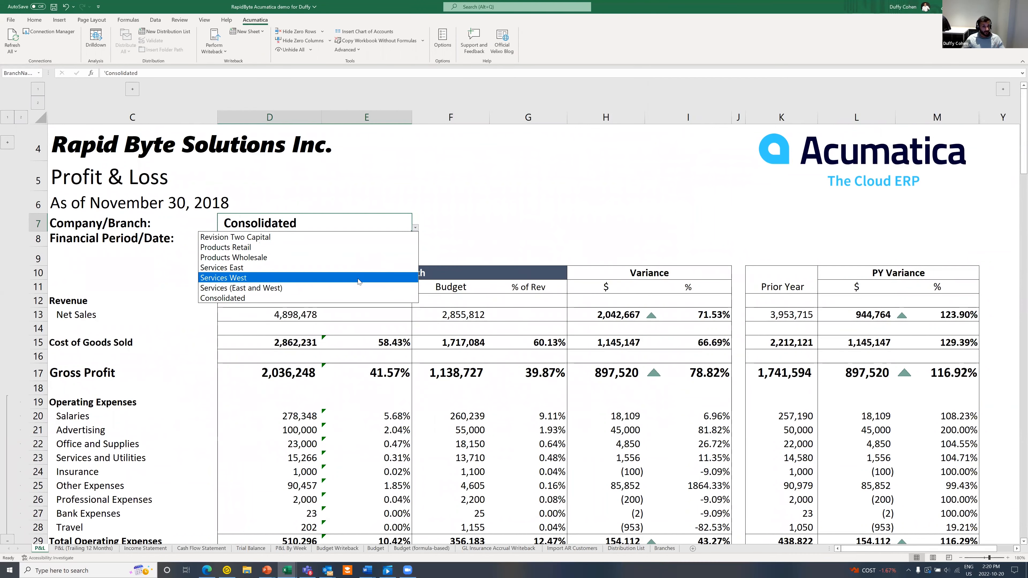
click(358, 279)
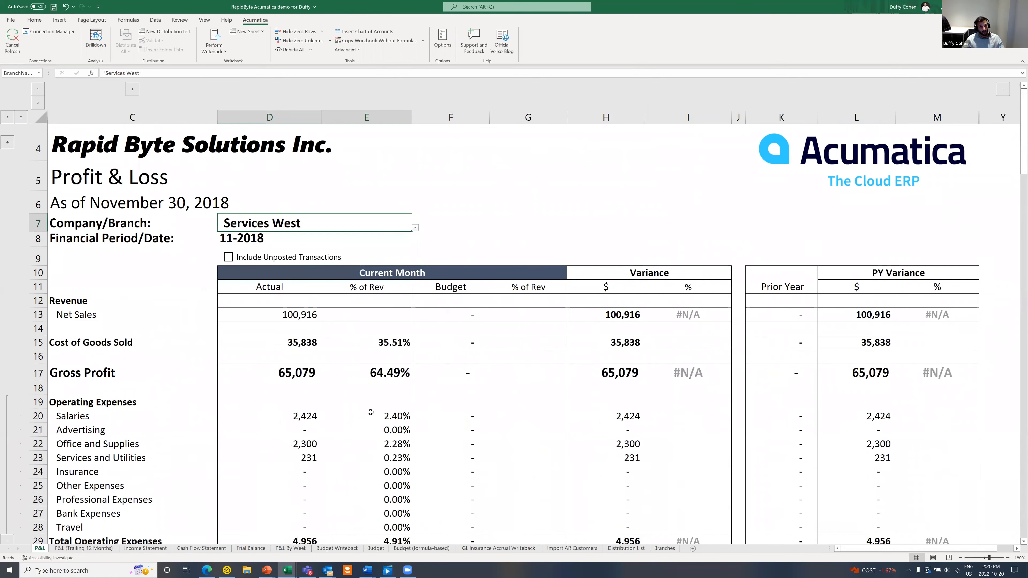
scroll(367, 413, down, 1)
scroll(368, 413, down, 1)
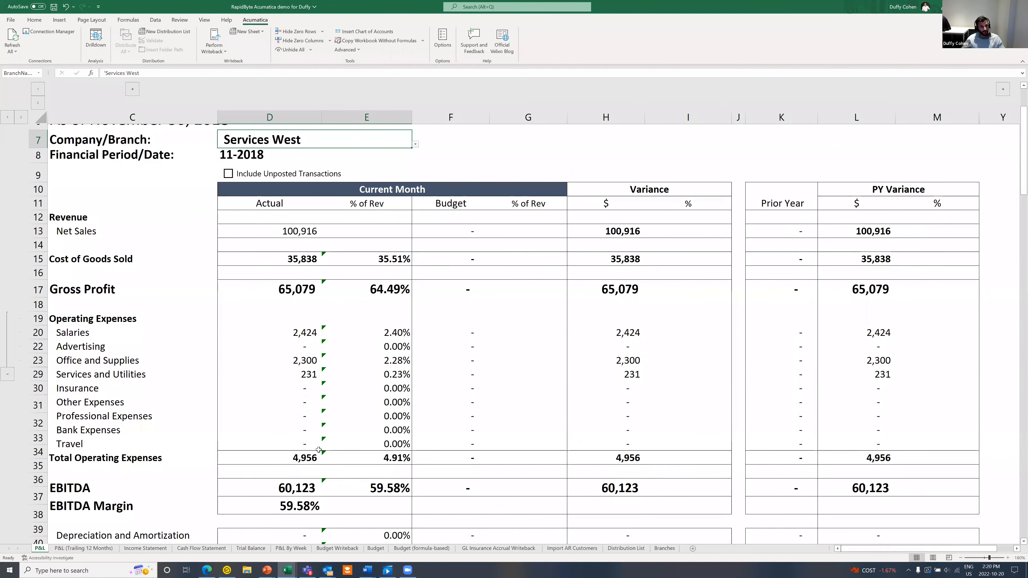
scroll(303, 393, up, 1)
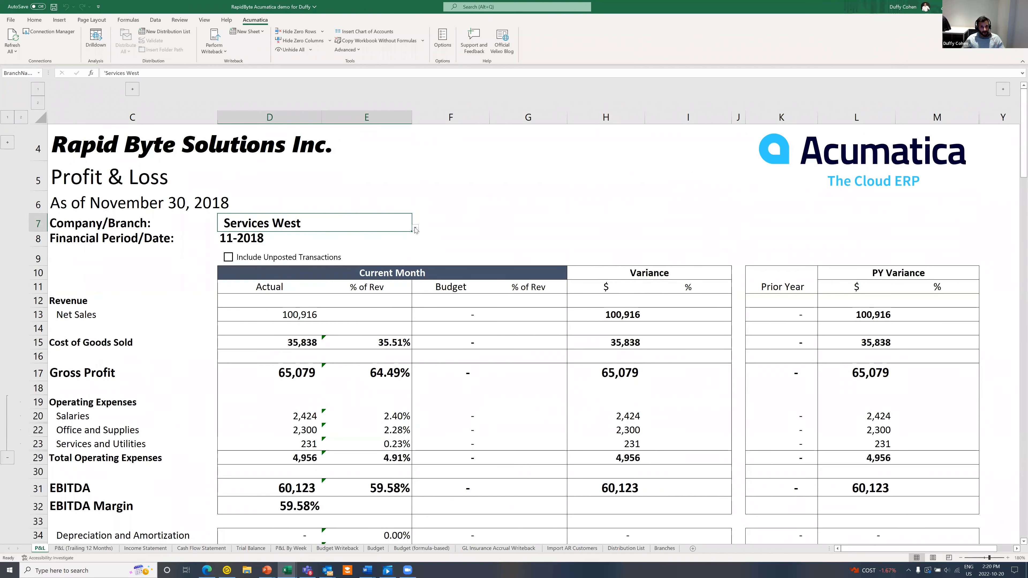
click(302, 301)
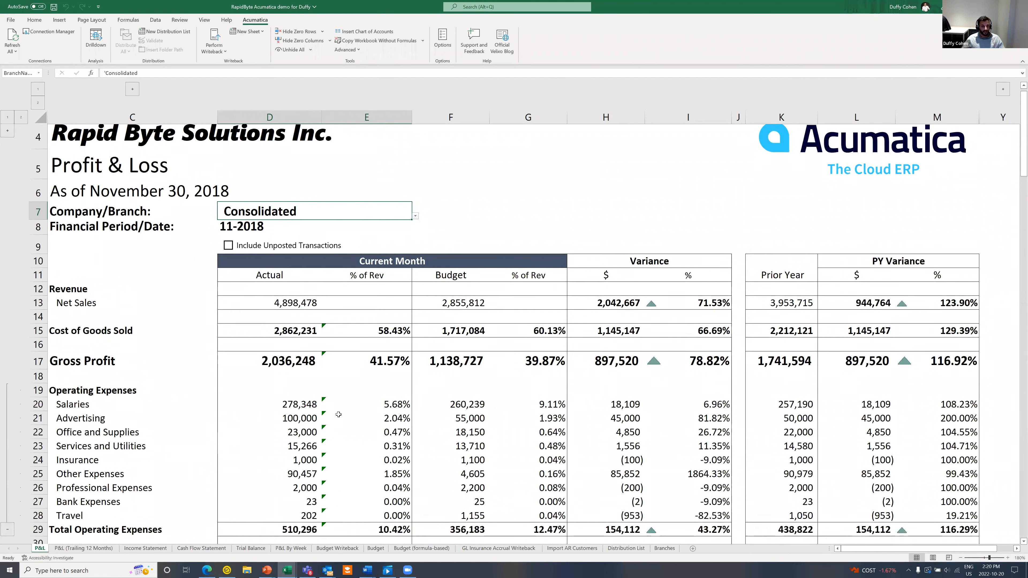
Step: Run a drilldown on the current month's actual Total Operating Expenses in D29 of the P&L sheet
scroll(339, 418, down, 1)
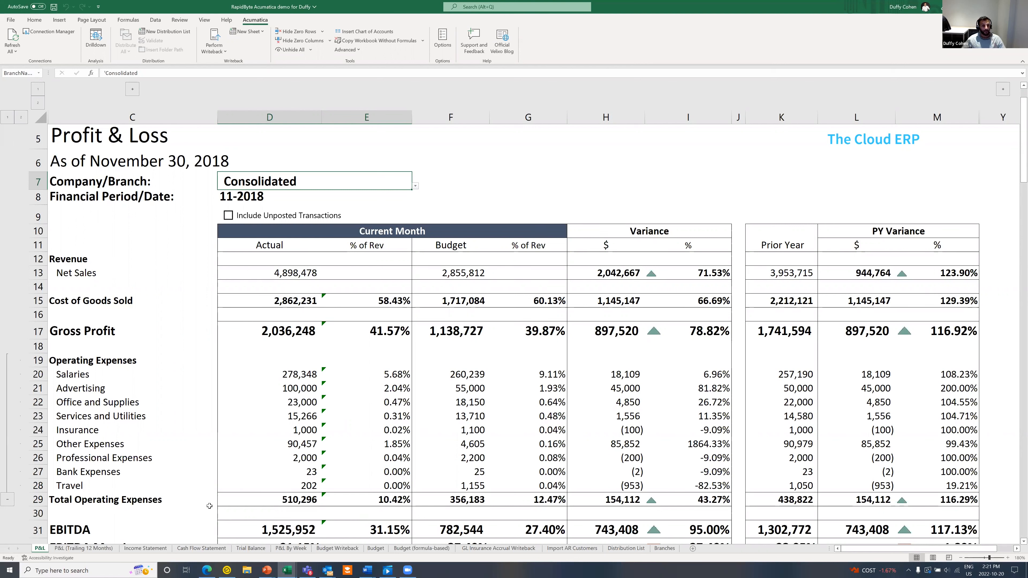
click(248, 500)
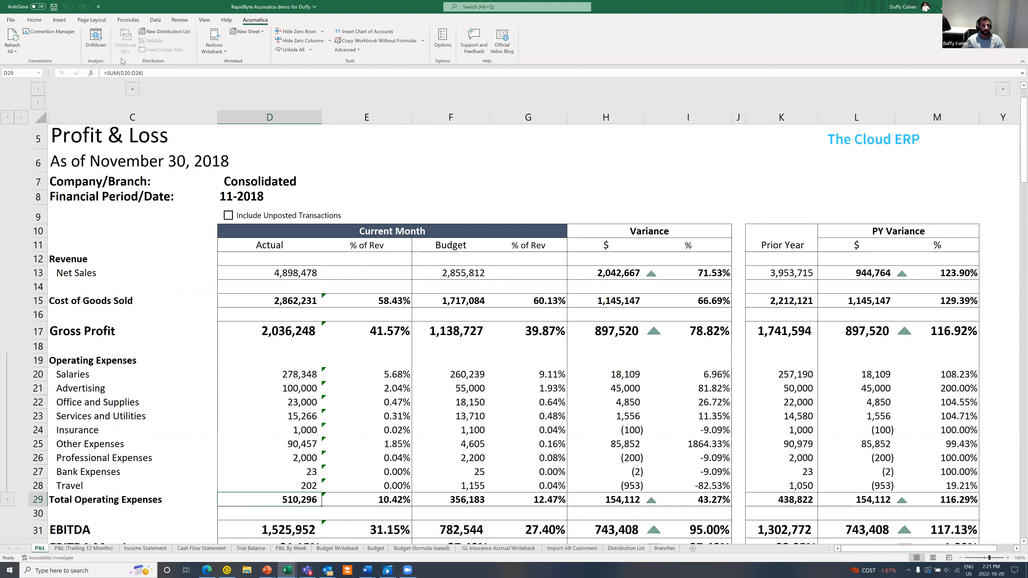
click(94, 36)
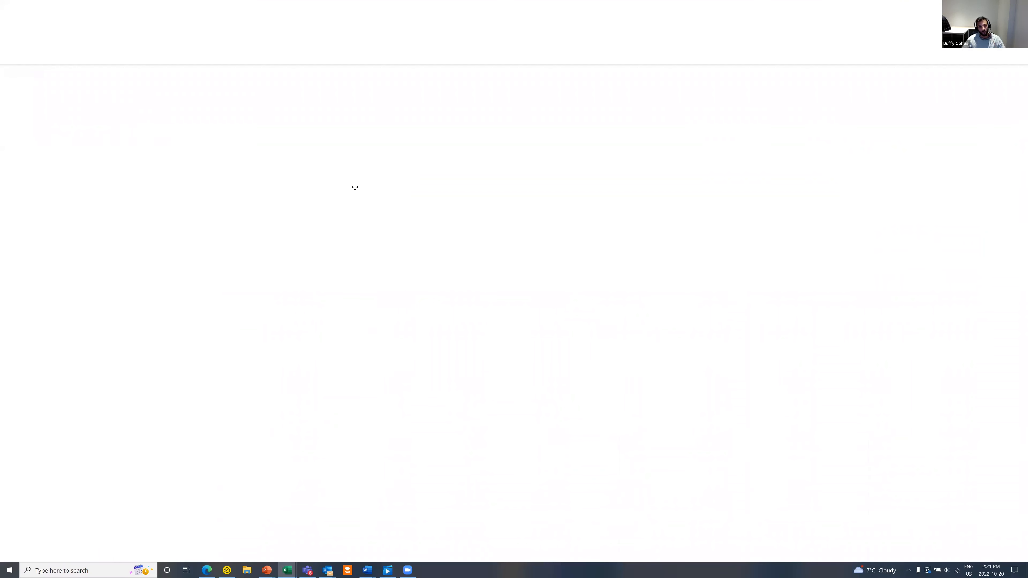
Step: Highlight the Travel row's debit amount in O15 of the drilldown sheet in yellow
click(1007, 558)
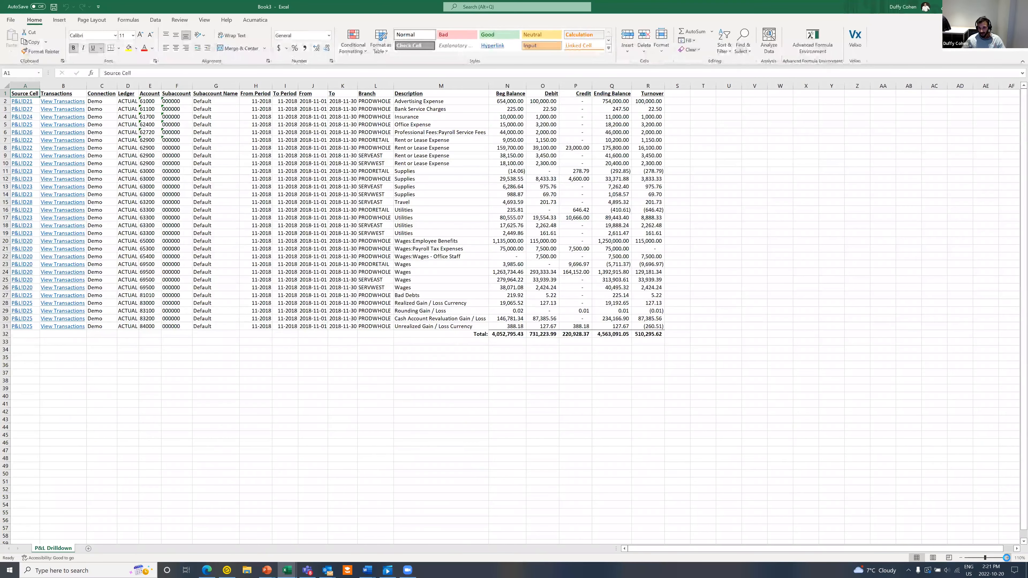
click(1007, 558)
click(1007, 558)
click(1007, 558)
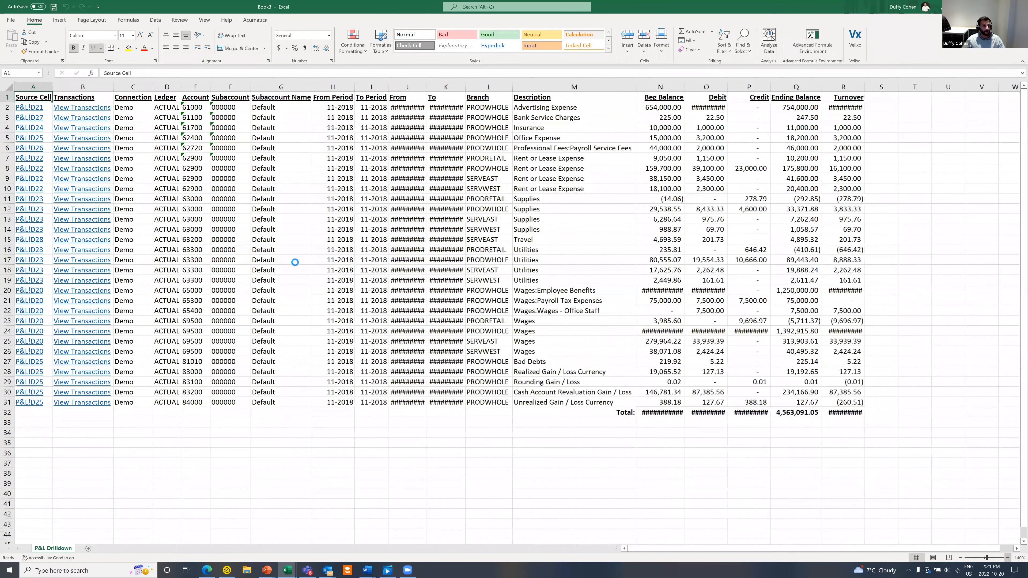
ctrl+scroll(19, 330, up, 2)
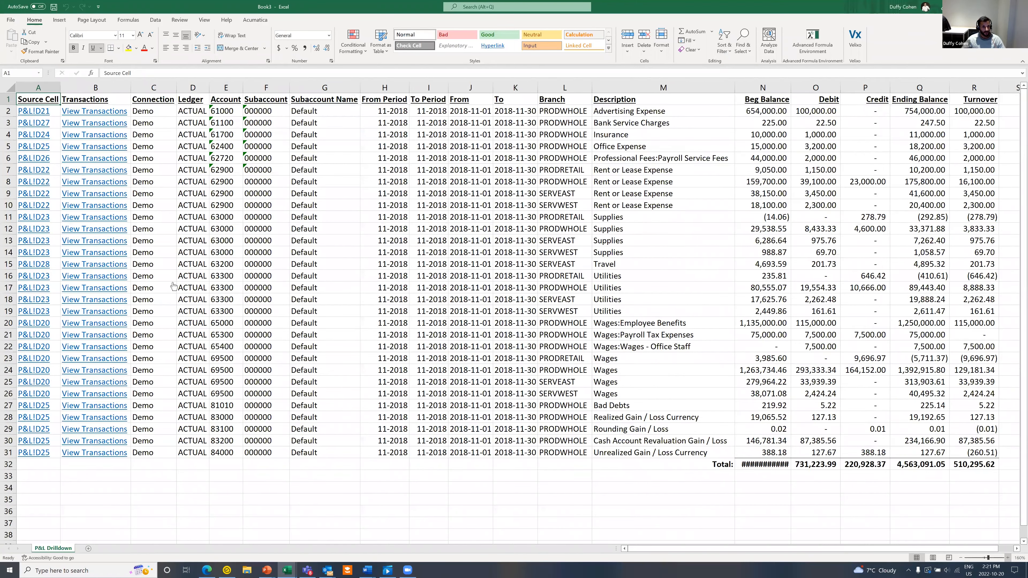
ctrl+scroll(174, 286, up, 2)
ctrl+scroll(452, 301, up, 1)
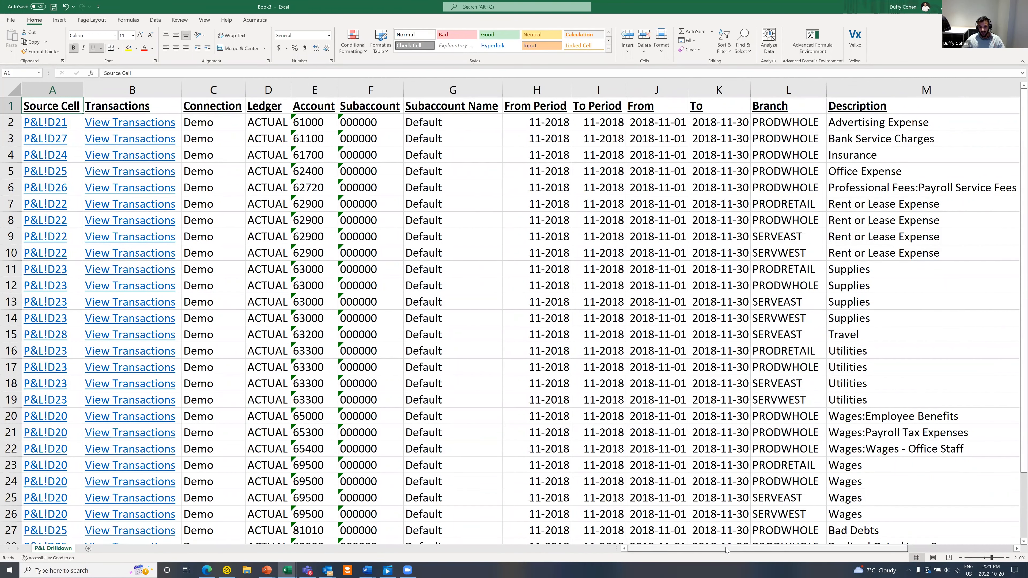
drag(726, 548, 783, 548)
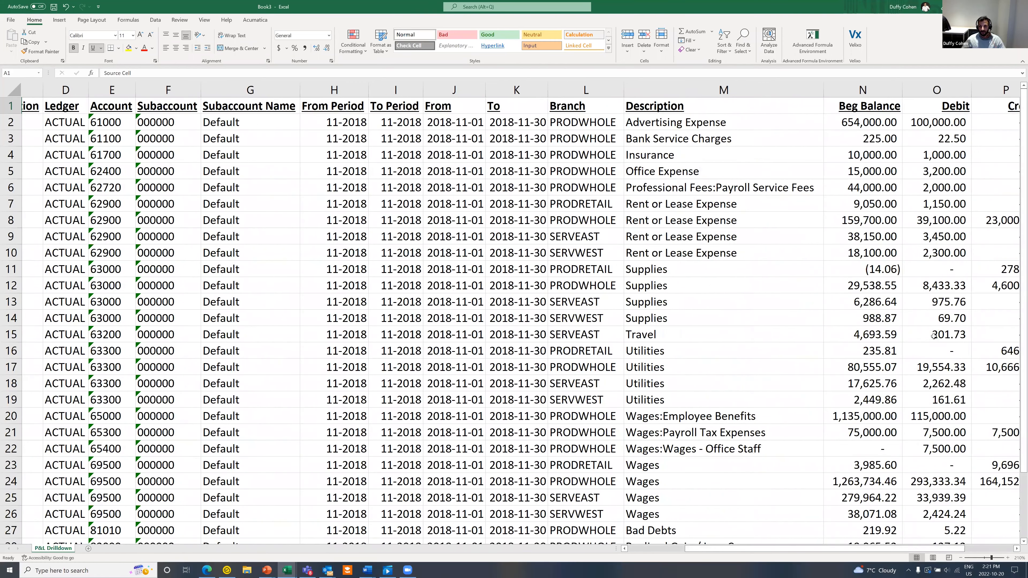
click(128, 47)
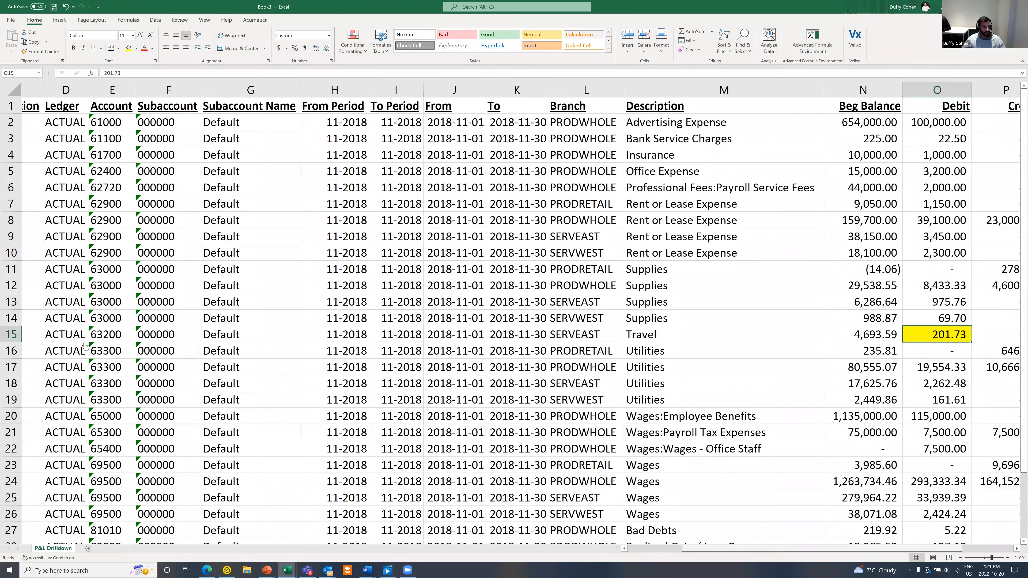
Step: Open the Travel row's transactions in Acumatica from the drilldown sheet's row 15
scroll(103, 344, left, 3)
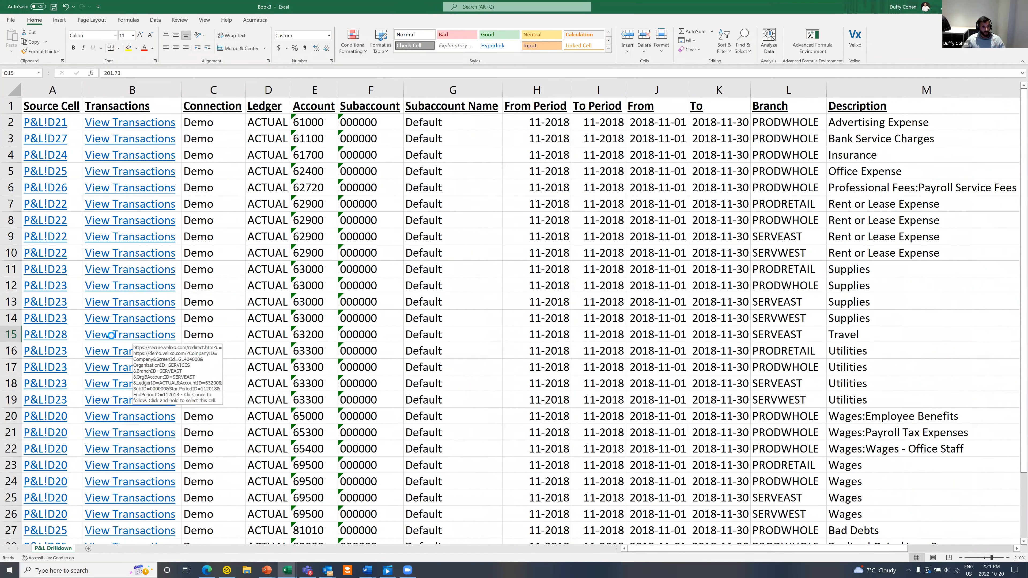
click(112, 339)
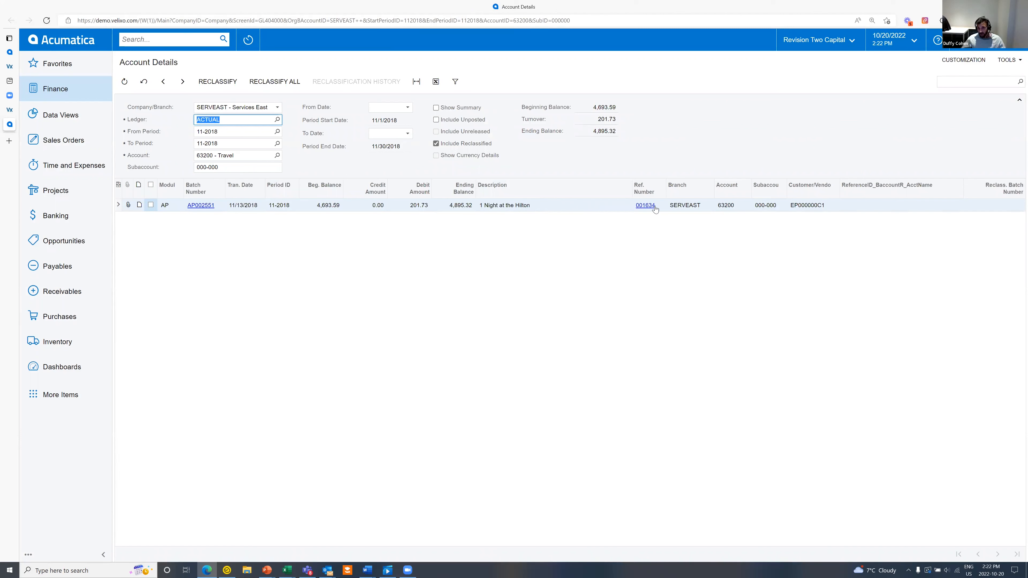
Step: Open the bill referenced by the "1 Night at the Hilton" transaction and show the files attached to its detail line
click(645, 205)
click(645, 206)
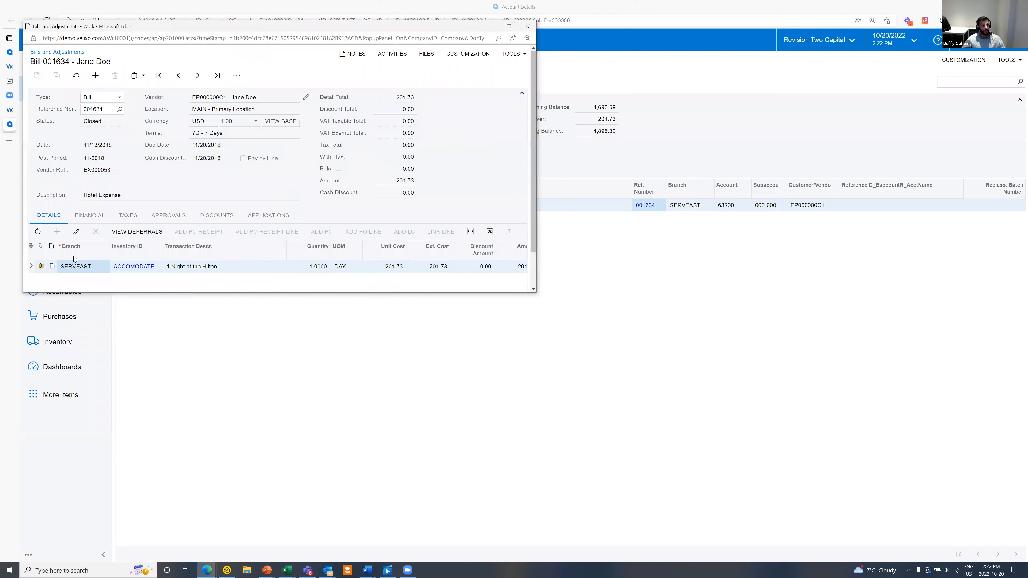
click(41, 266)
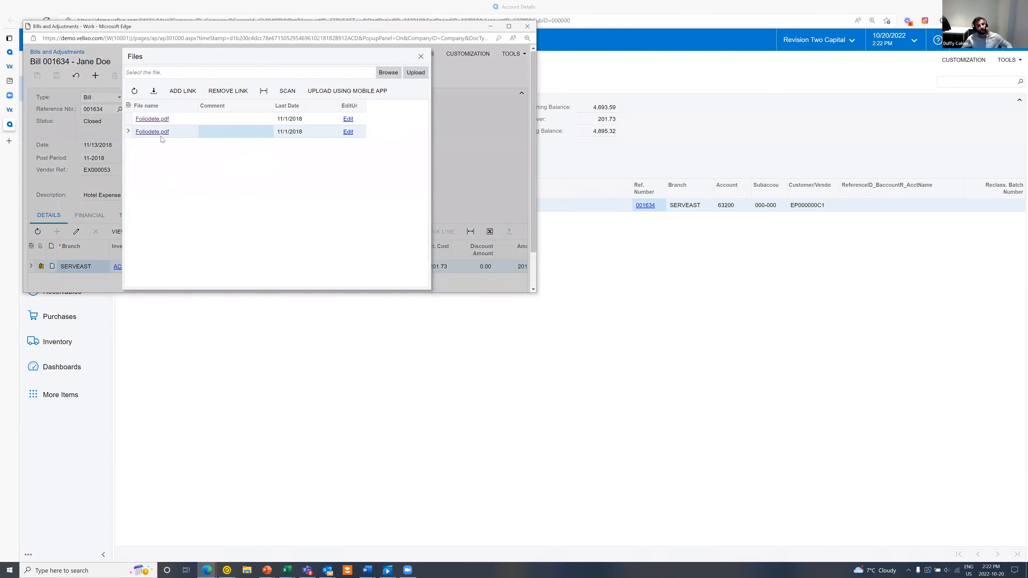
Step: View the first attached Foliodete.pdf receipt and return to the Travel row's source cell D28 on the Excel P&L sheet
click(160, 122)
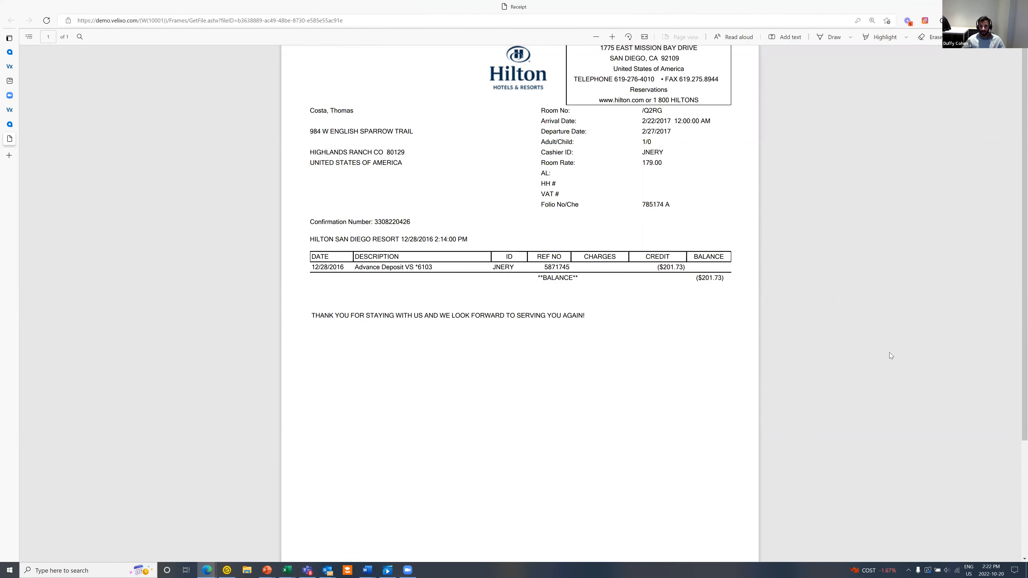
key(alt+Tab)
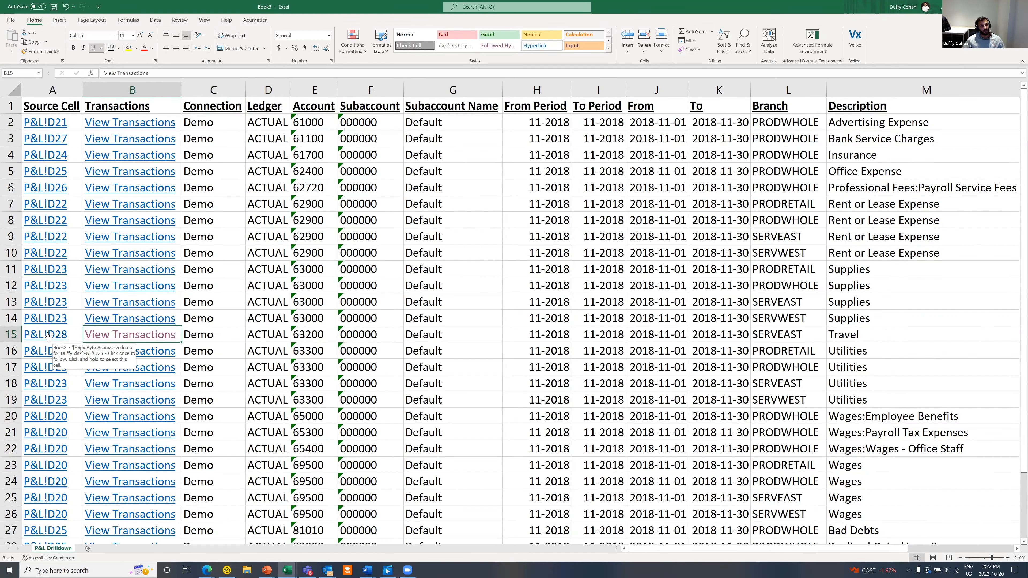
click(48, 335)
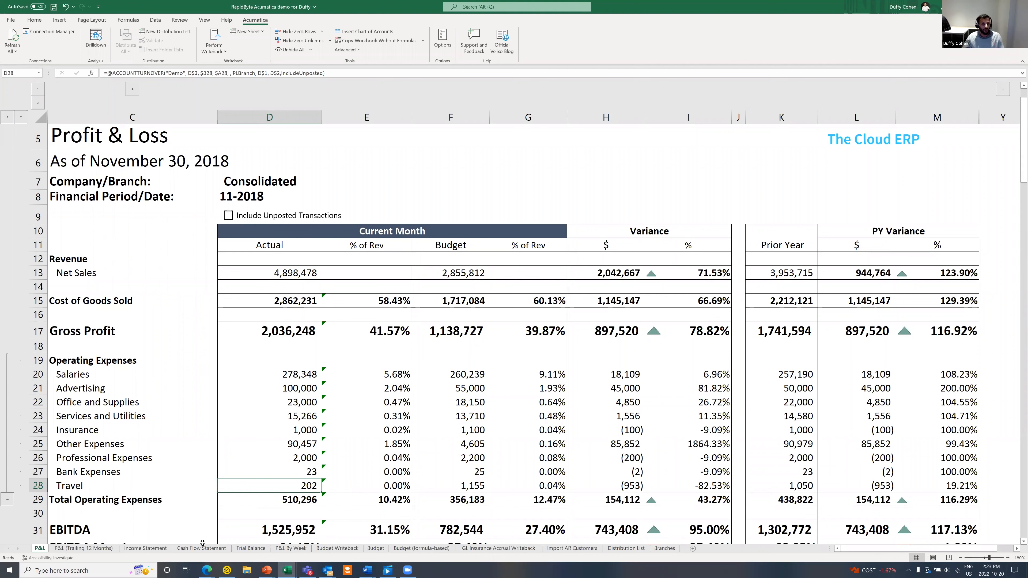
Step: Switch to the Edge browser and load demo.velixo.com
click(206, 569)
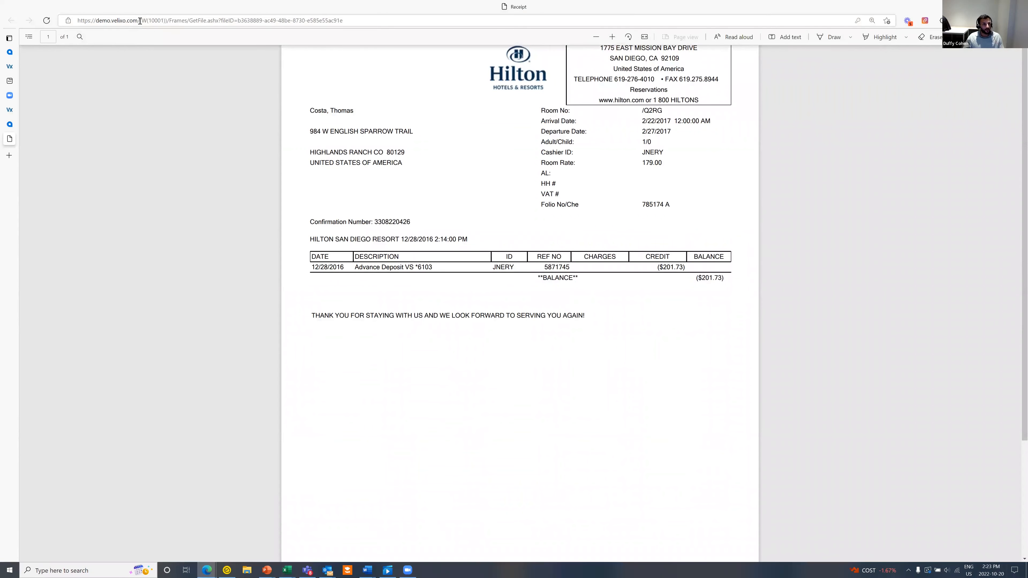
click(140, 20)
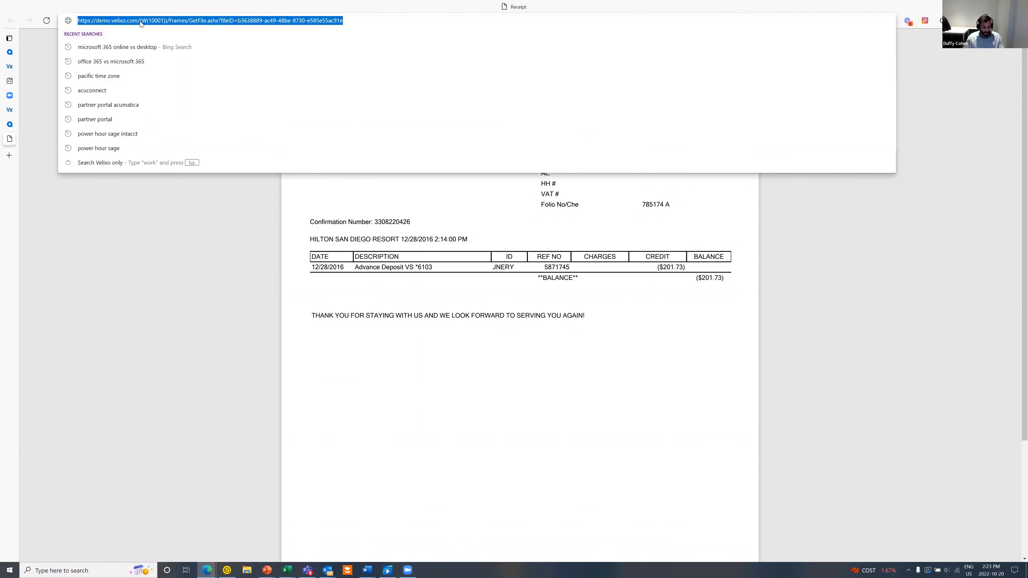
text(dem)
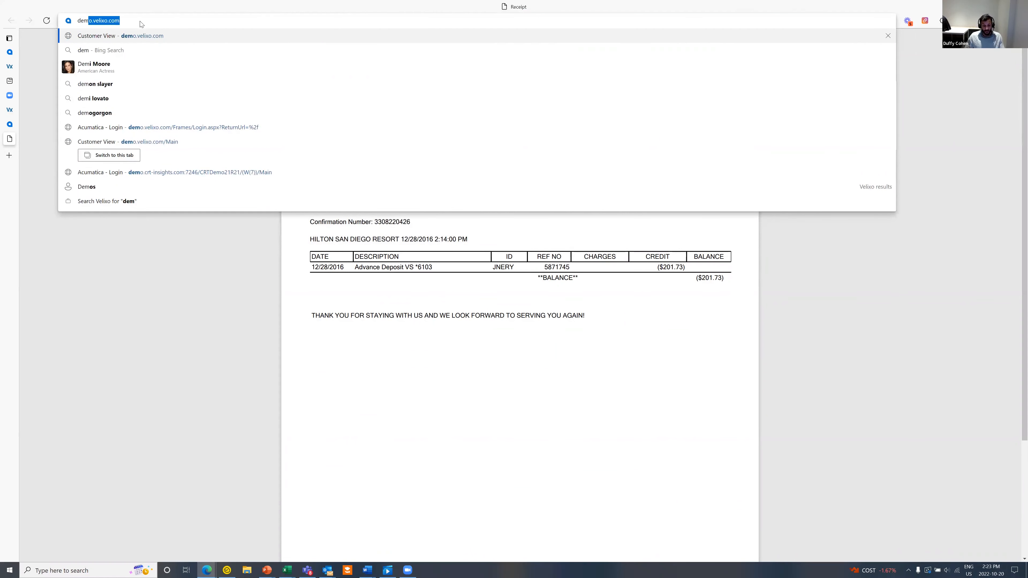
key(Return)
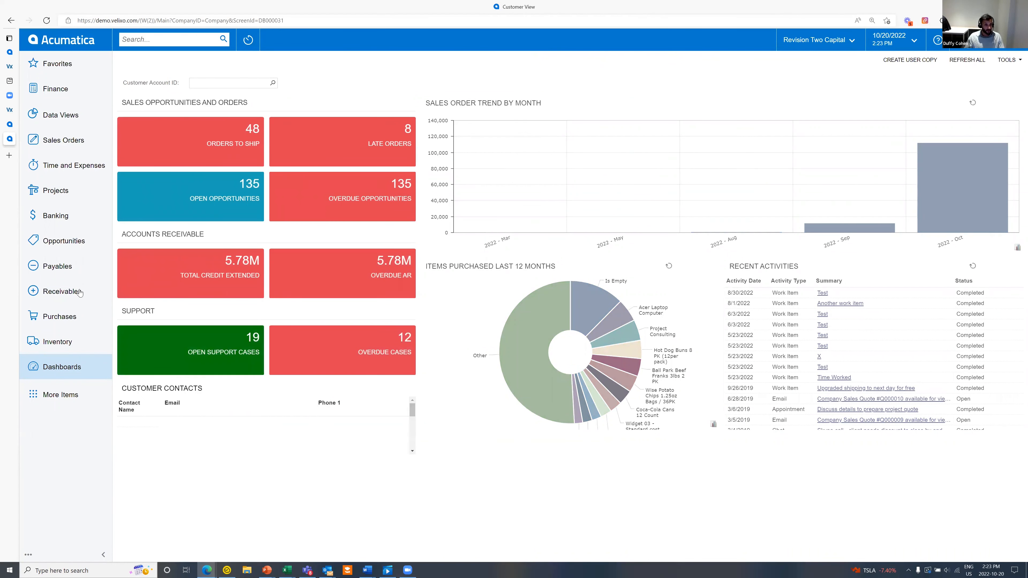
Step: Open the Payables Bills and Adjustments list and move its Type column between Description and Reference Nbr
click(57, 267)
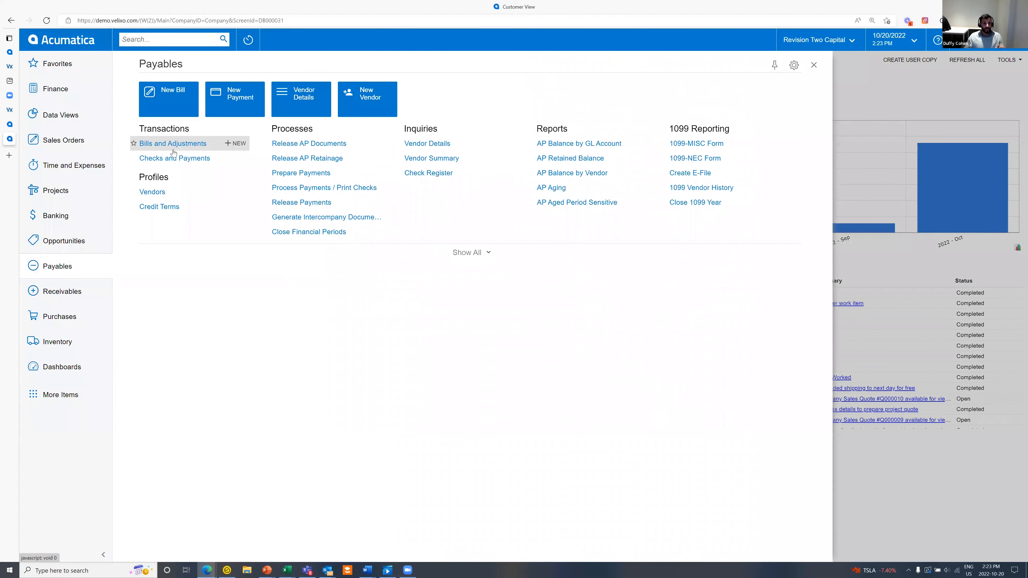
click(174, 150)
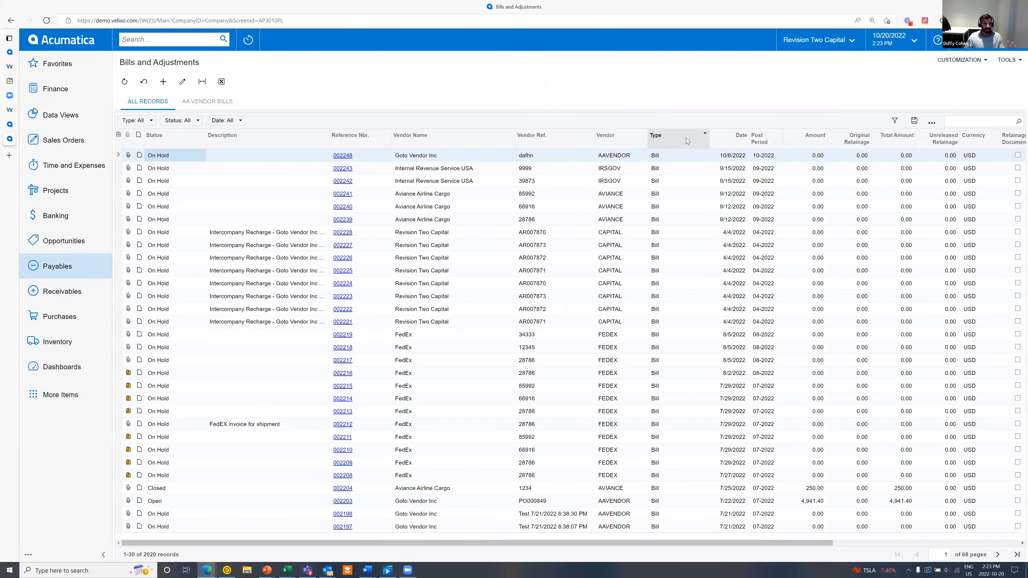
drag(688, 140, 301, 170)
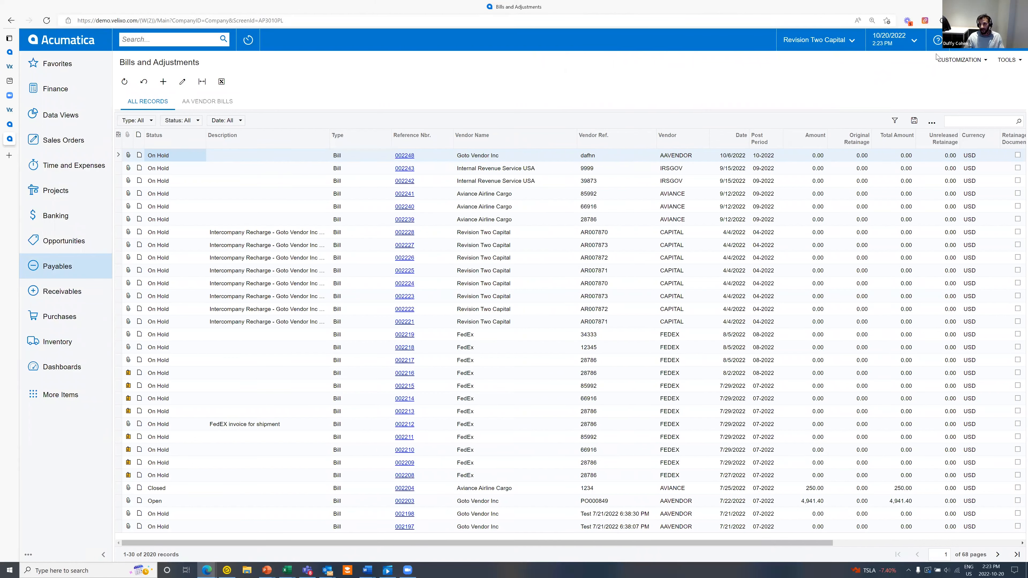
Step: Open the generic inquiry behind the Bills and Adjustments list for editing and copy its inquiry title
click(1018, 61)
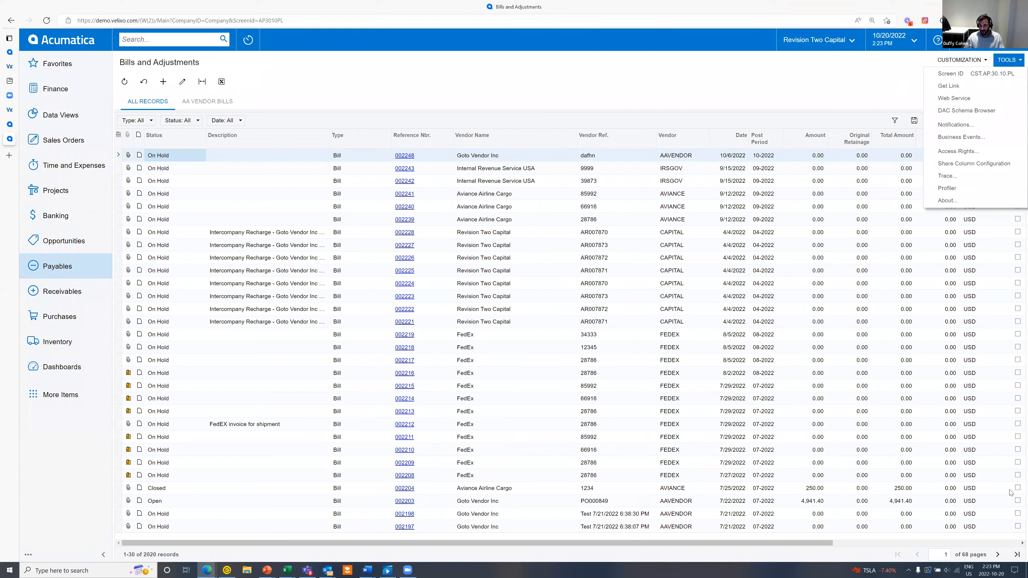
click(973, 60)
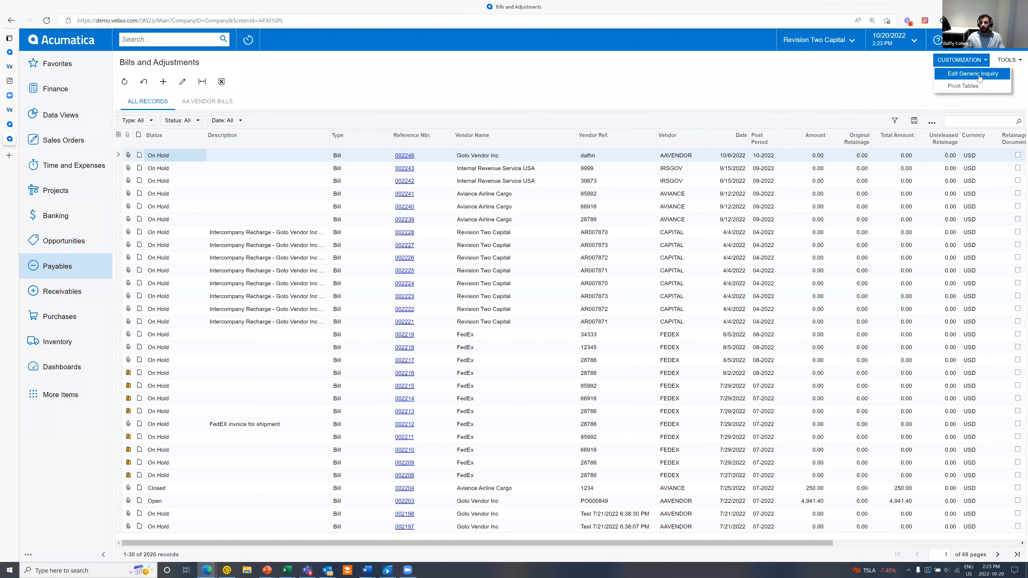
click(979, 75)
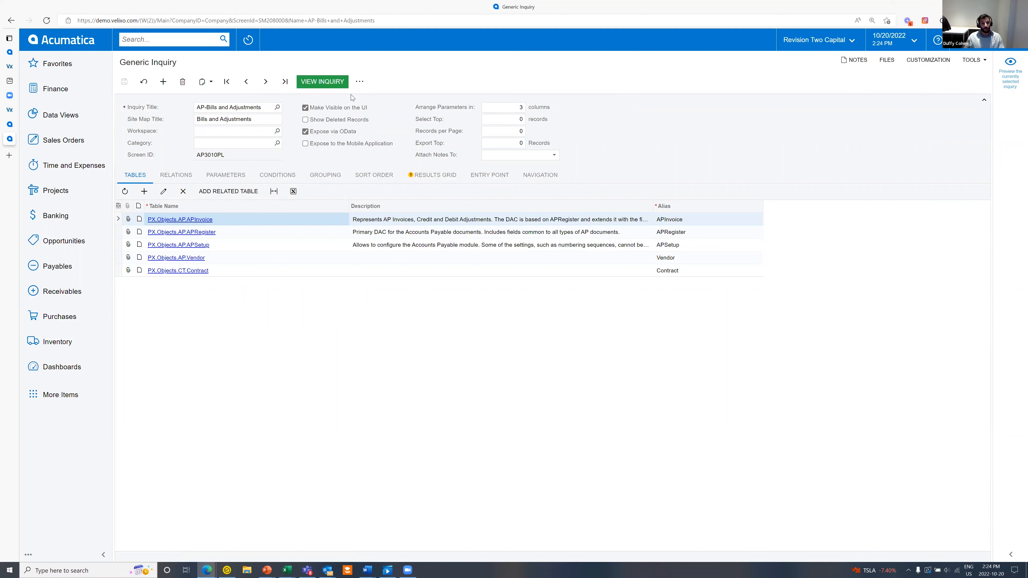
click(209, 104)
right_click(210, 105)
click(246, 139)
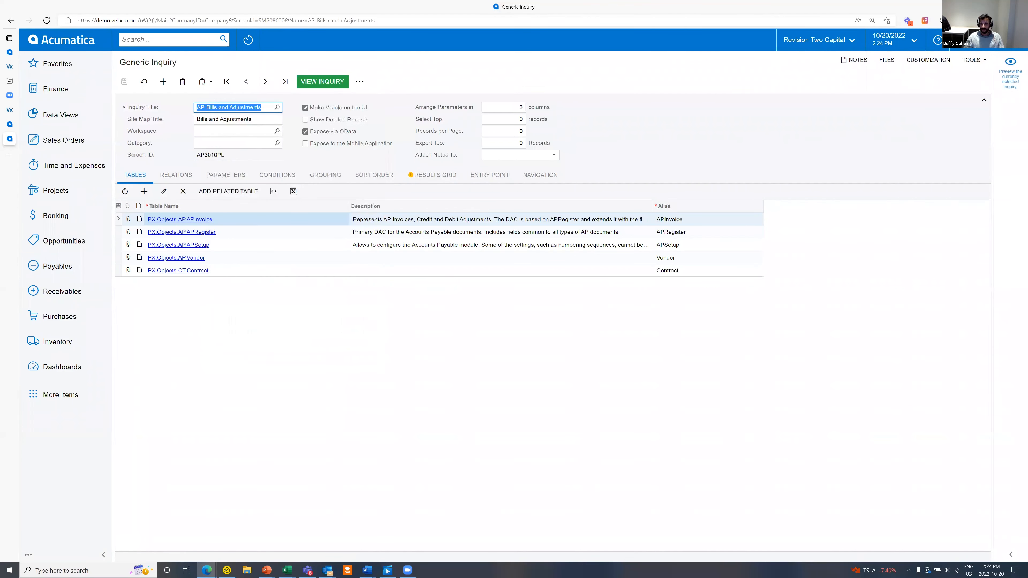
click(287, 570)
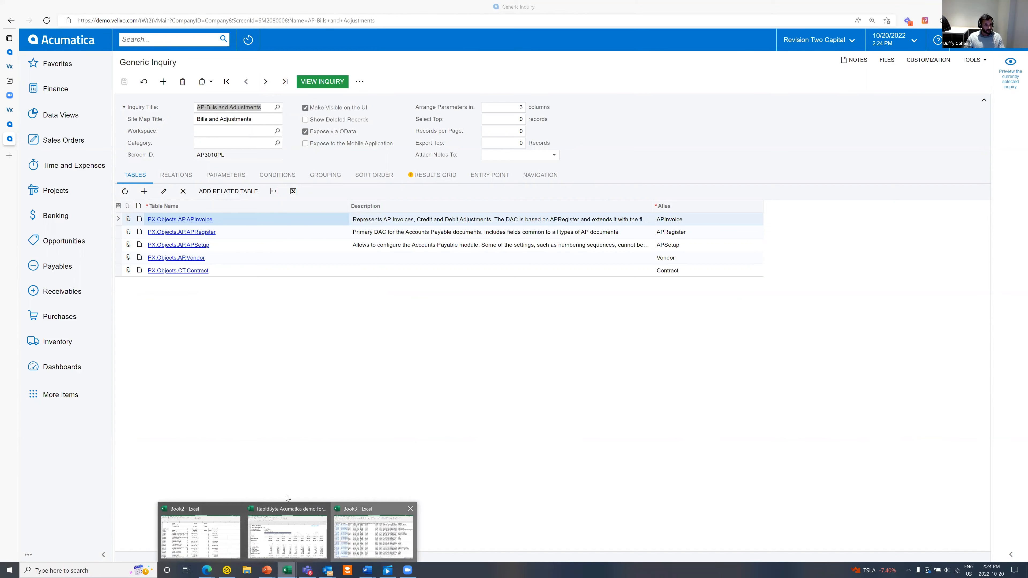
click(372, 535)
click(255, 20)
click(45, 32)
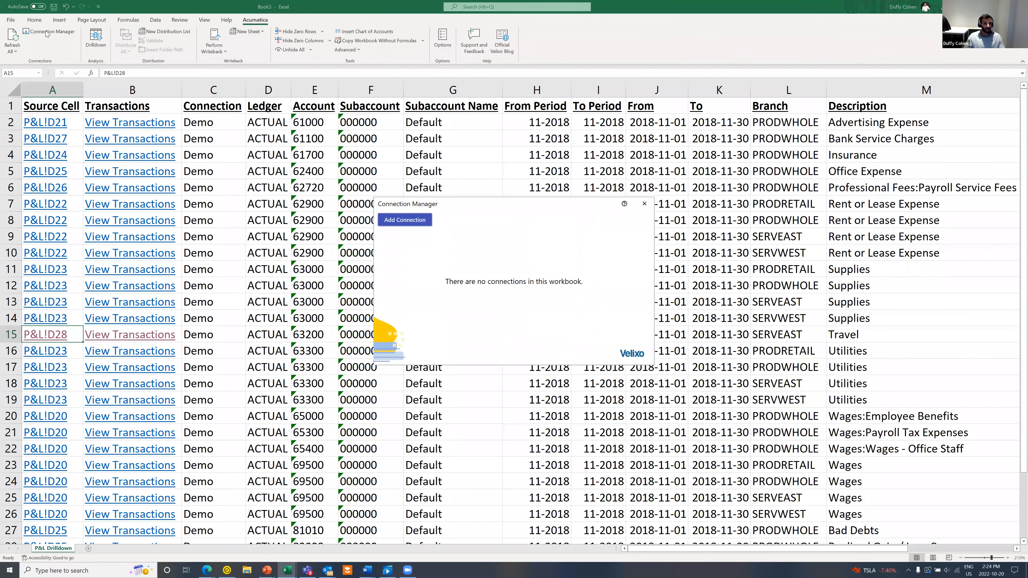
click(645, 204)
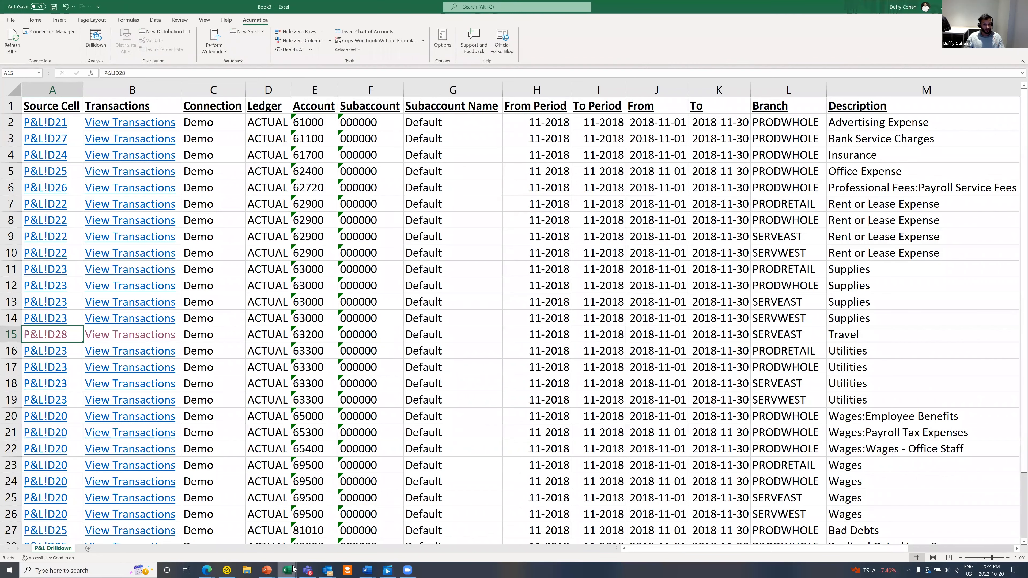
Step: Switch to the Excel workbook Book2 and show its empty Sheet3
mouse_move(294, 569)
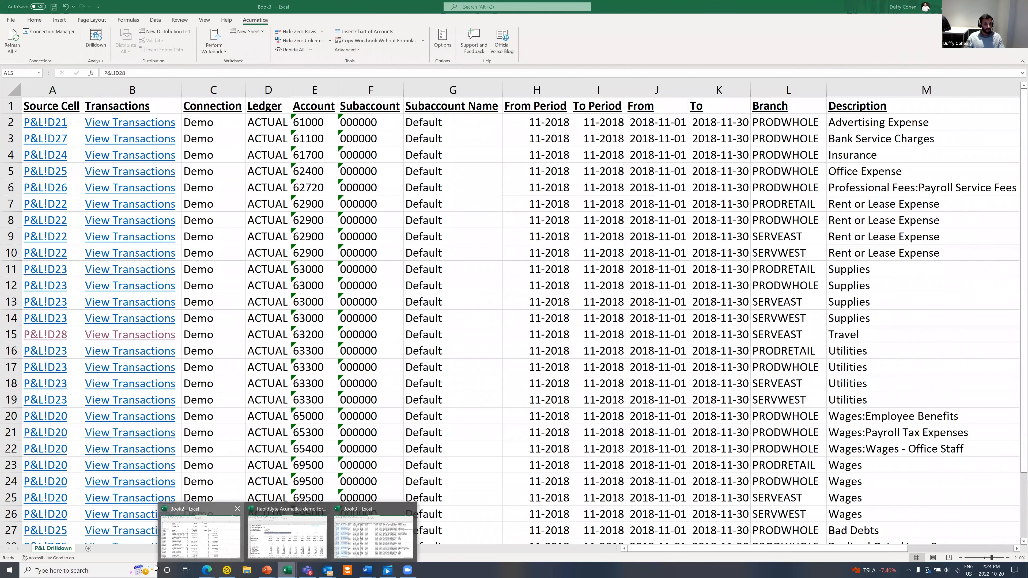
click(194, 539)
click(68, 549)
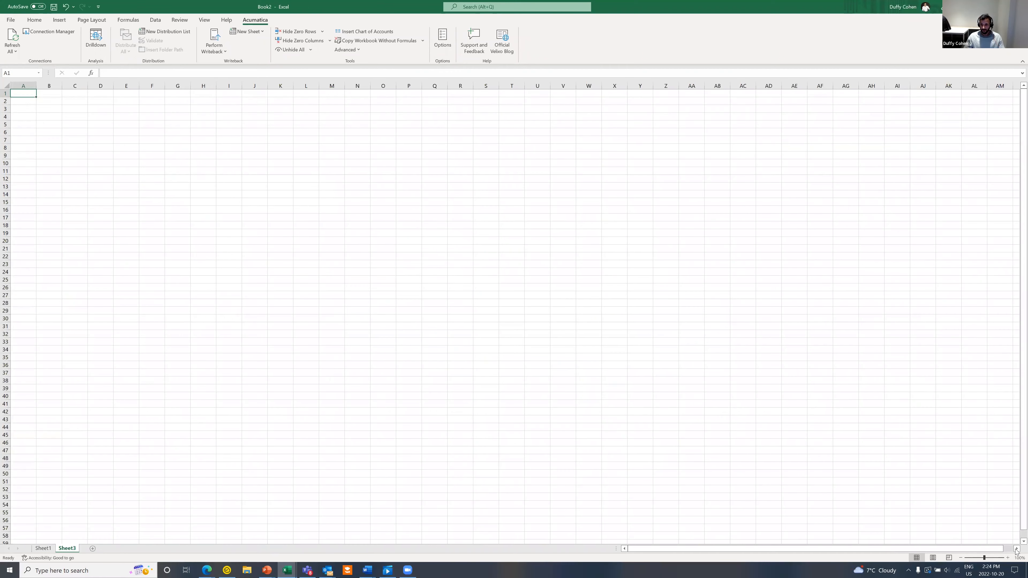
click(1010, 558)
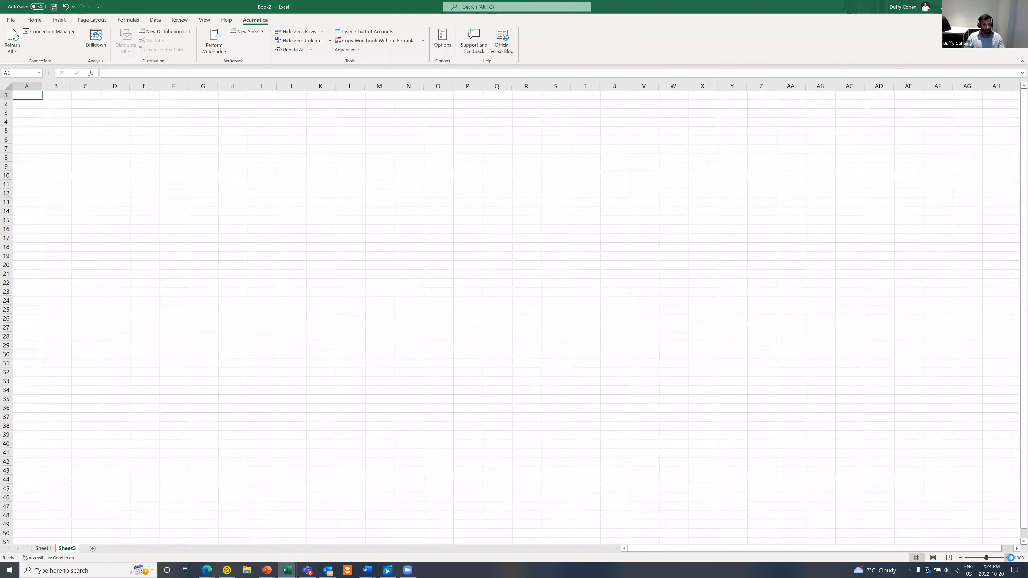
scroll(21, 291, up, 4)
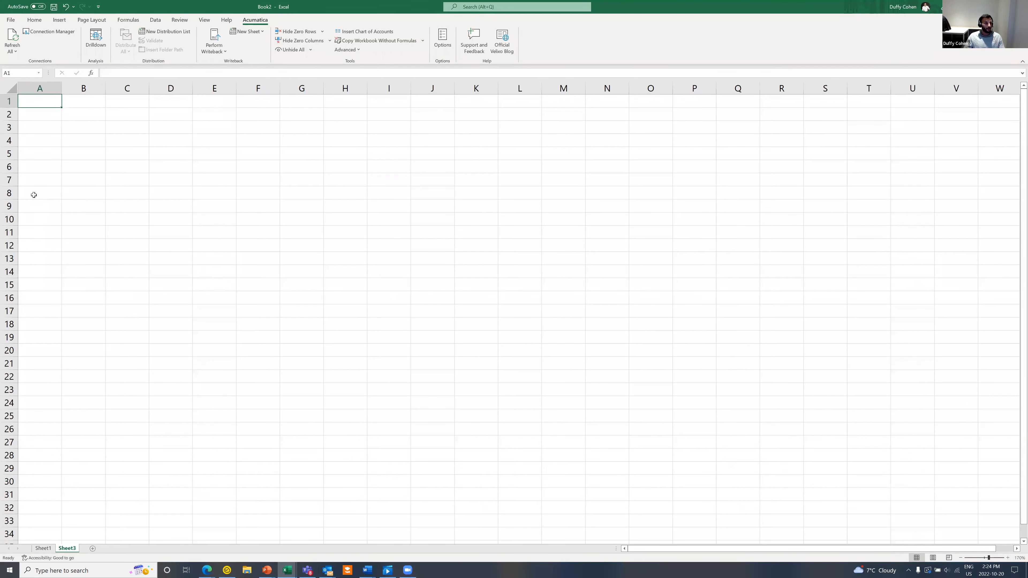
Step: Enter the formula =GI("demo","AP-Bills and Adjustments") in cell A8 of Sheet3
click(34, 193)
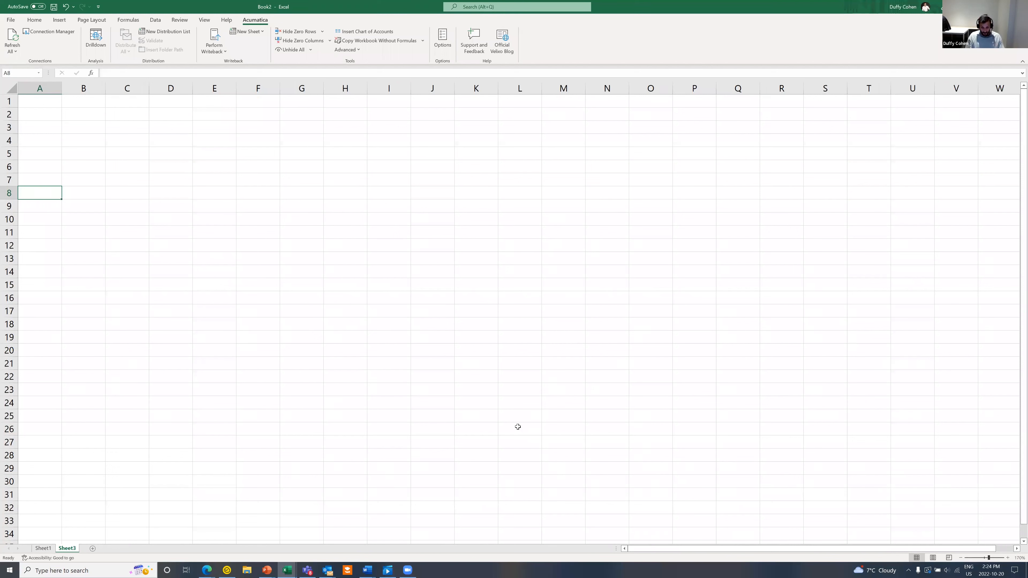
text(=gi)
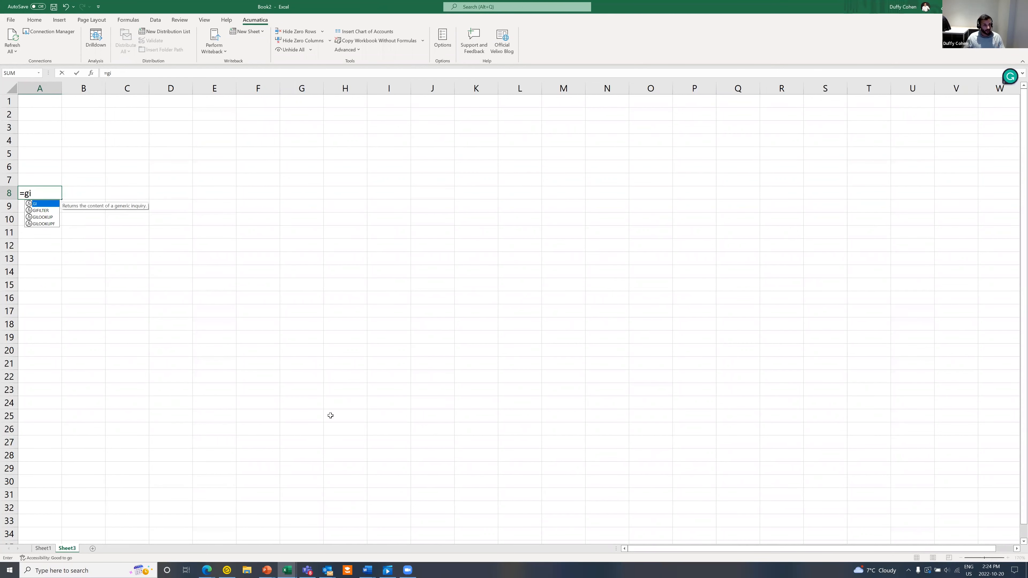
double_click(47, 204)
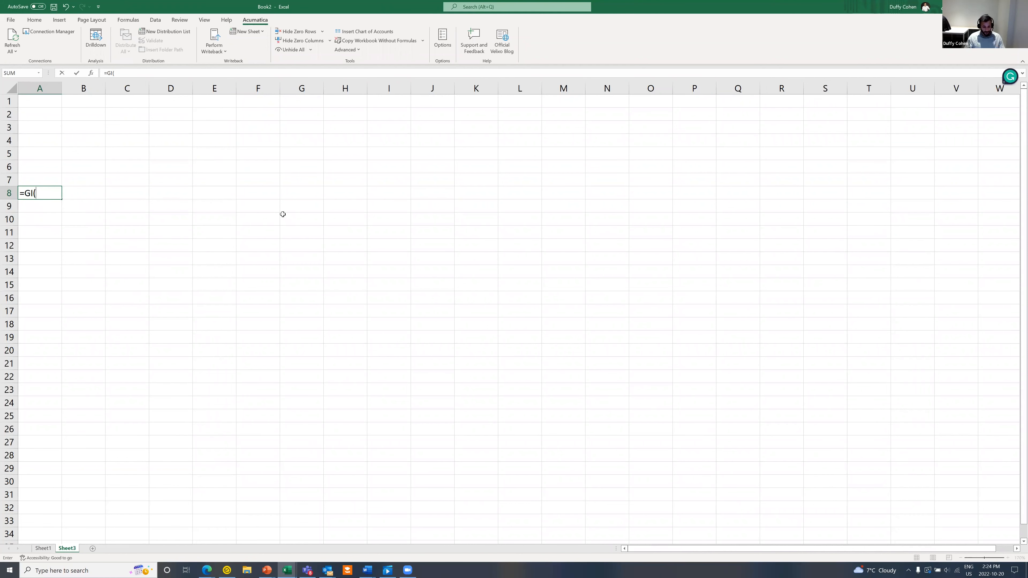
text("demo)
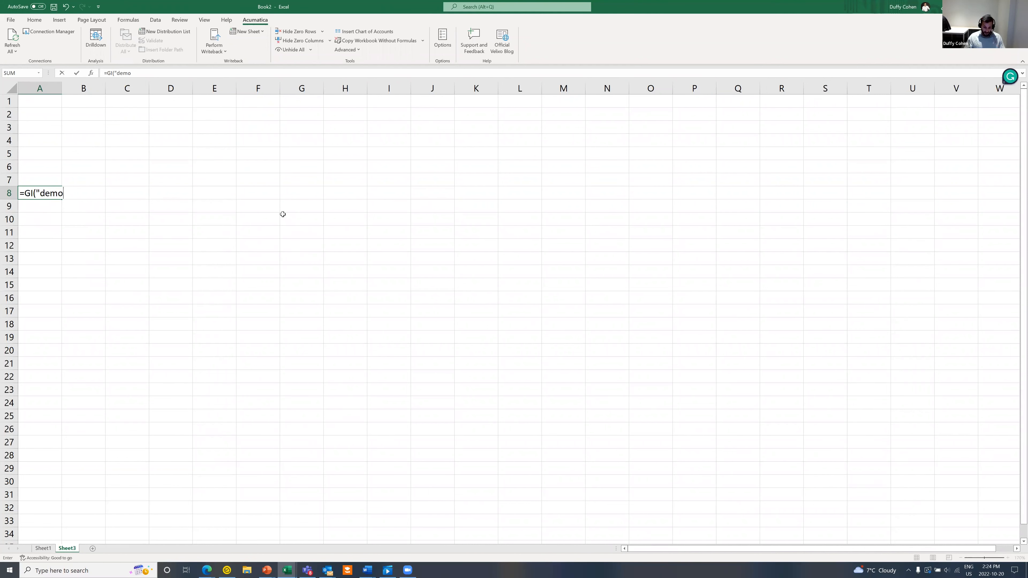
text(","AP-Bills and Adjustments)
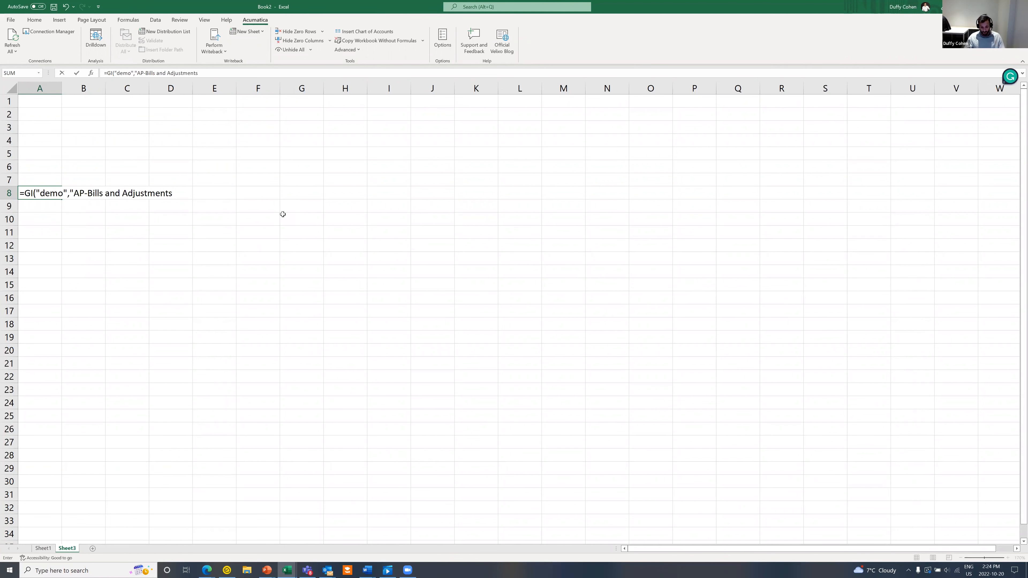
text("))
key(Return)
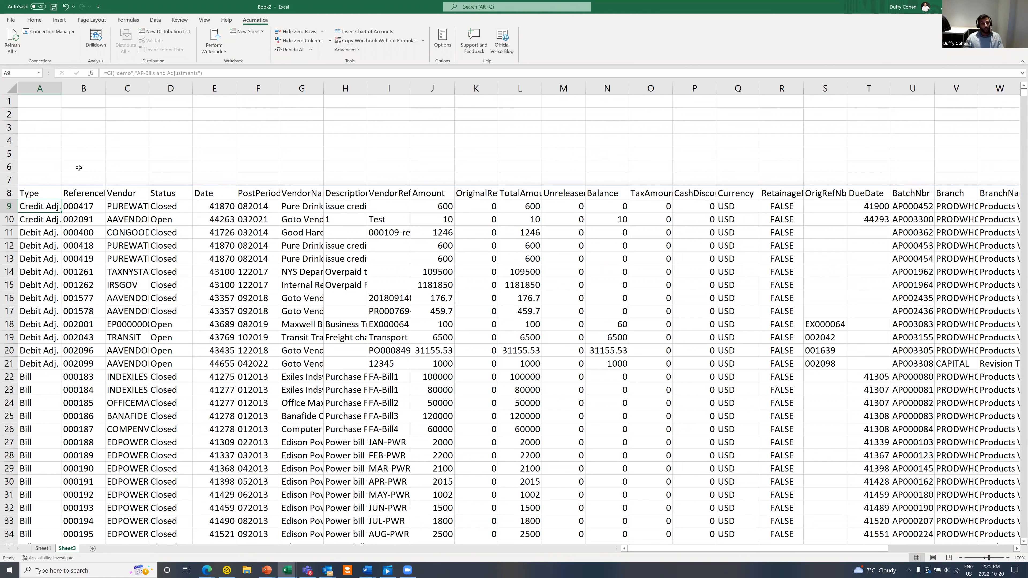
Step: Restrict the GI formula in A8 to selected columns by leaving the filter blank and adding the select argument "vendor,status, currency"
click(51, 192)
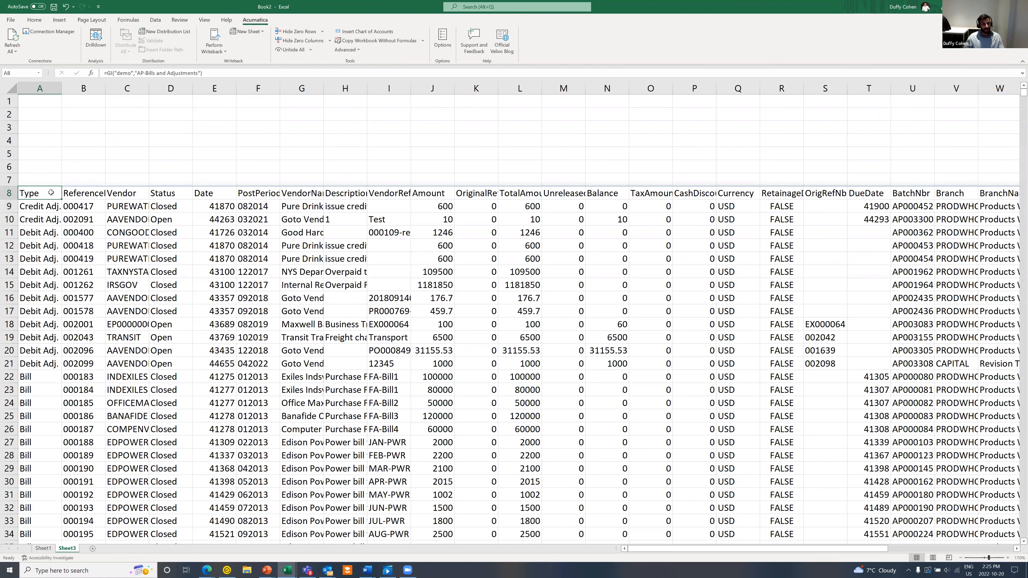
click(201, 73)
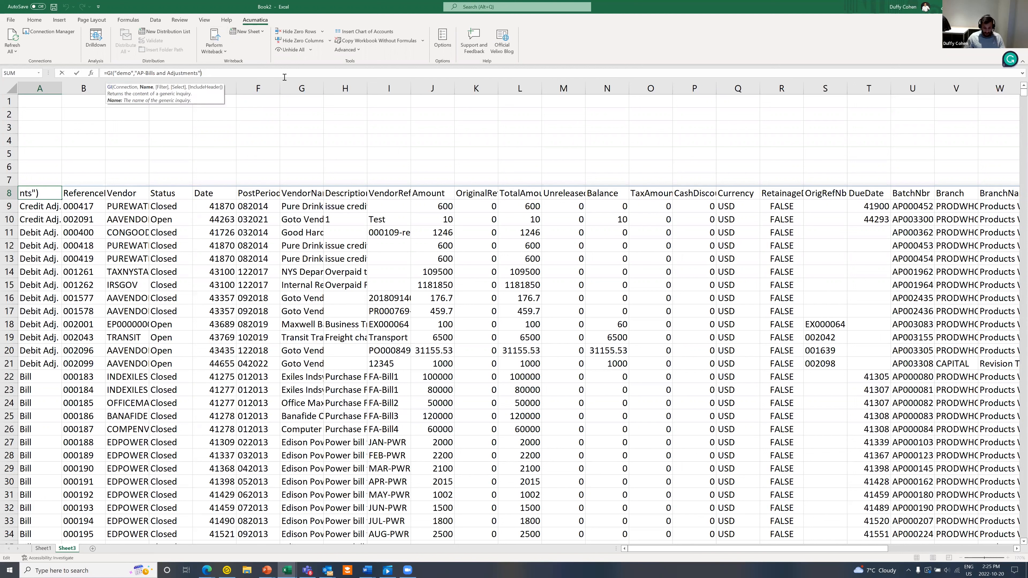
text(,, ")
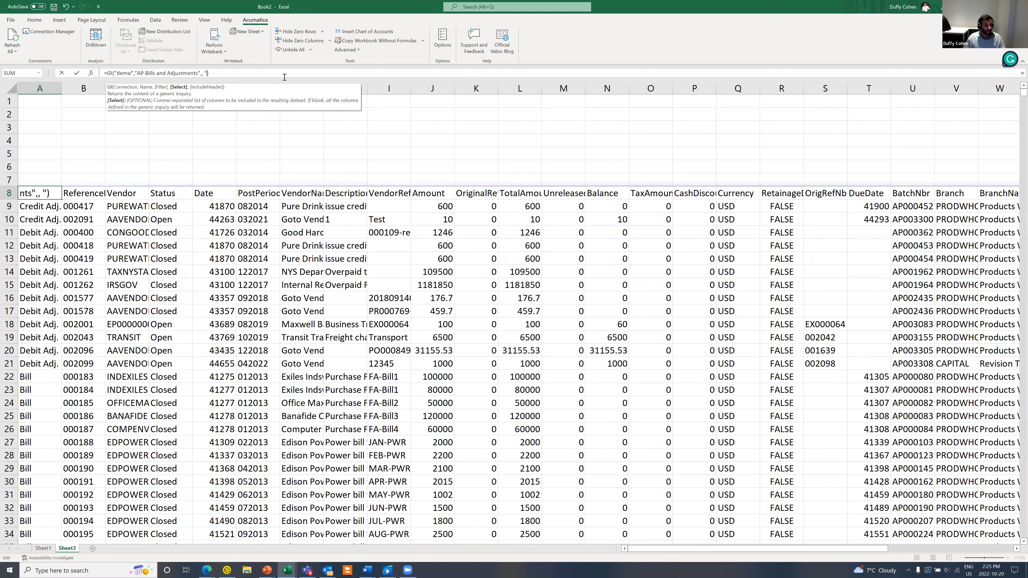
text(vendor,)
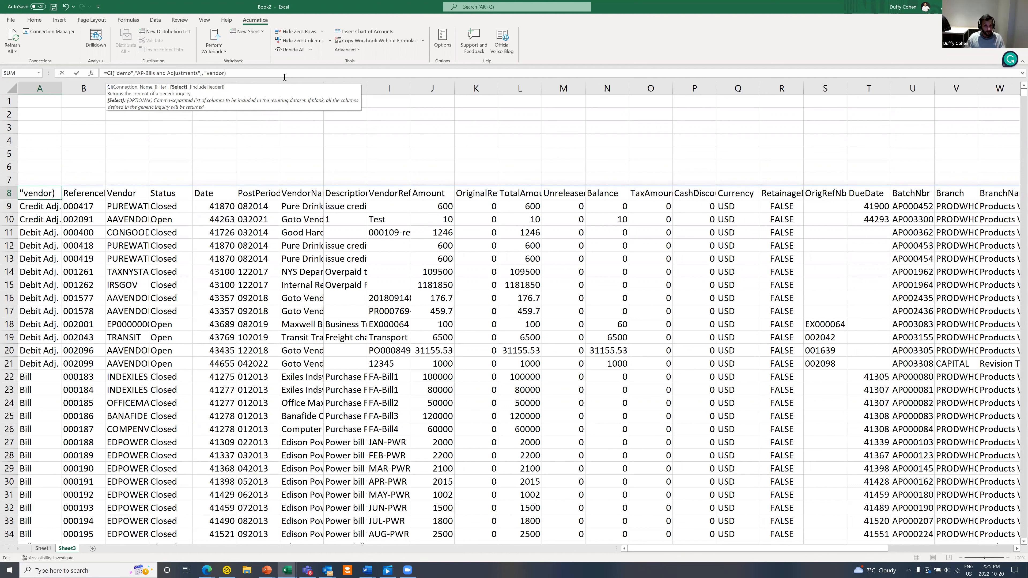
text(status,c)
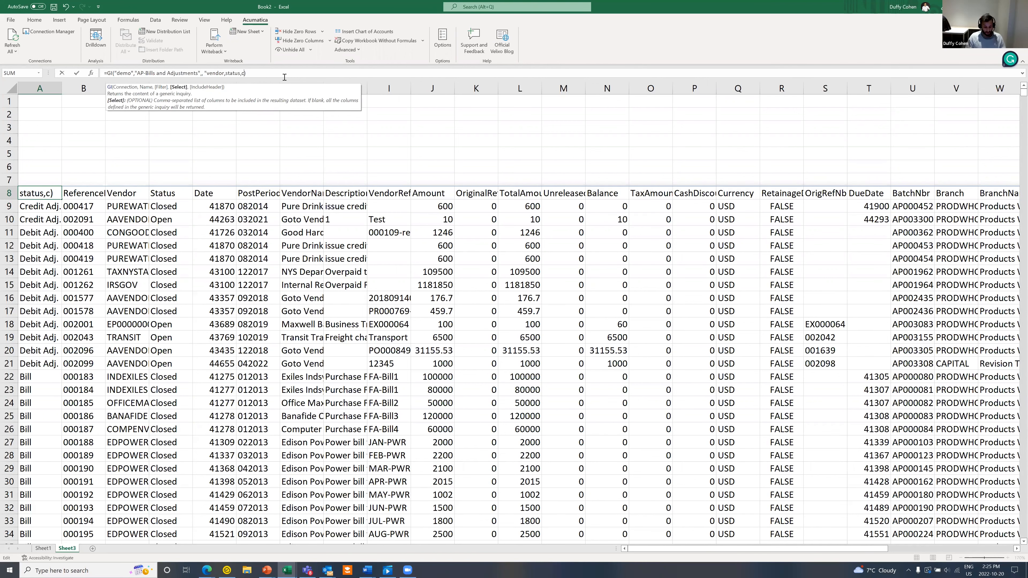
key(BackSpace)
text(currency)
text(")
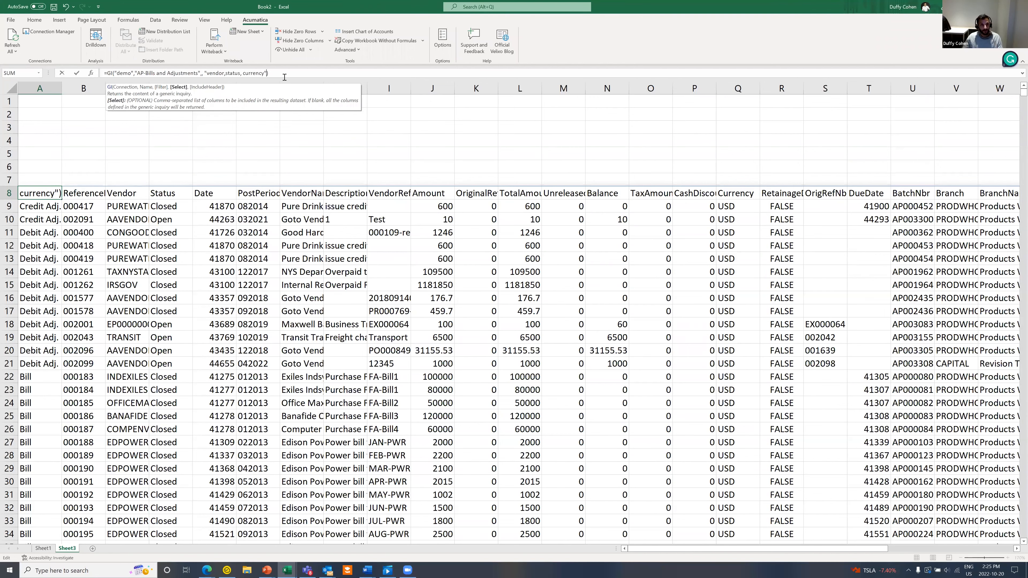
key(Return)
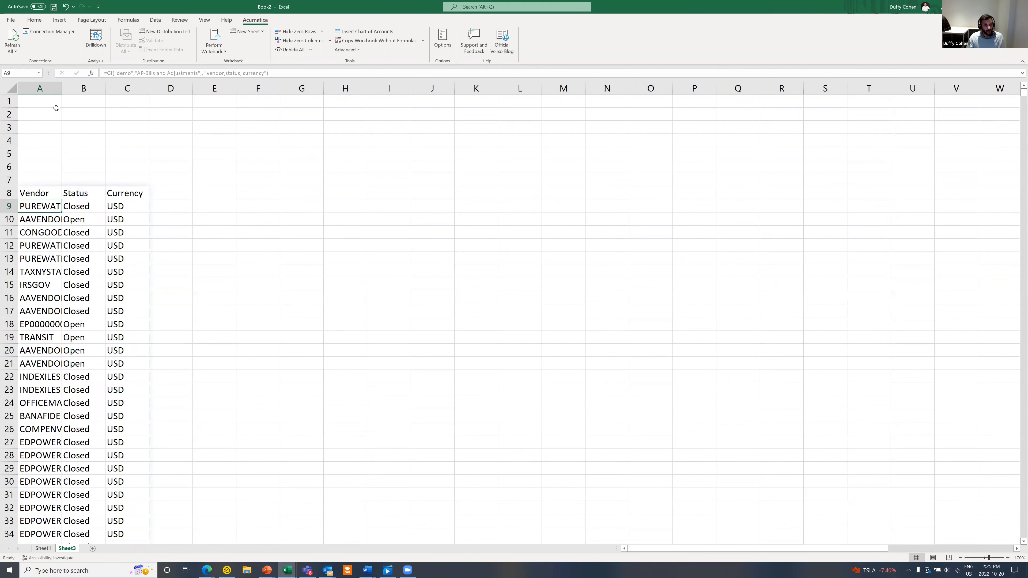
click(47, 102)
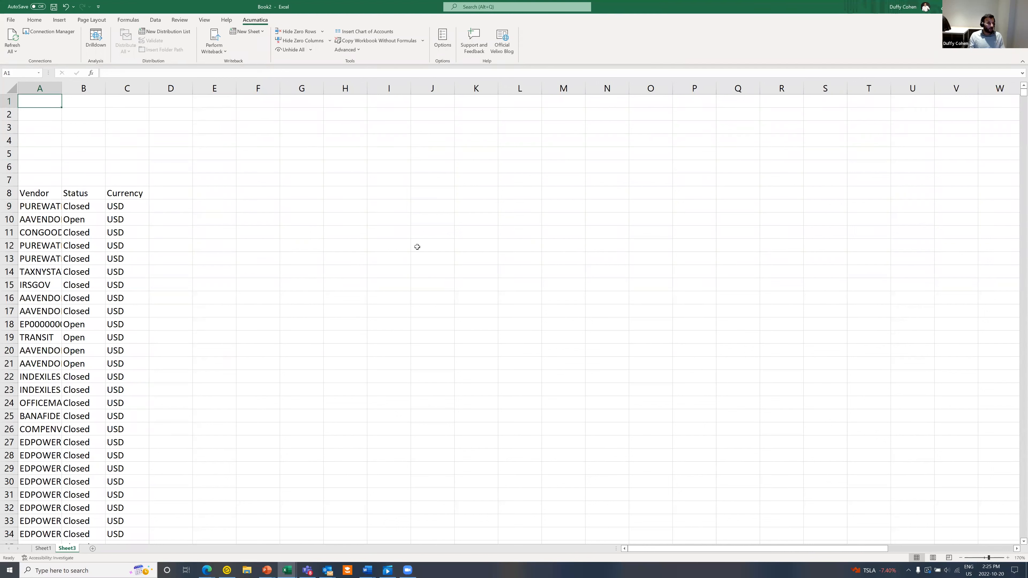
Step: Enter the filter inputs in A1:B2 of Sheet3: Vendor with the value transit, and status with the value open
text(Vendor)
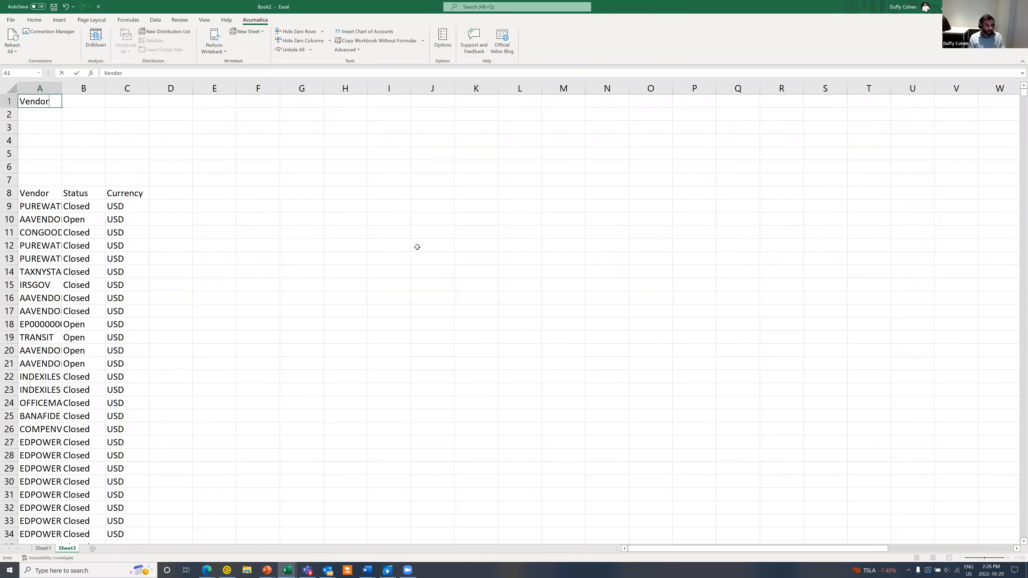
key(Tab)
text(transit)
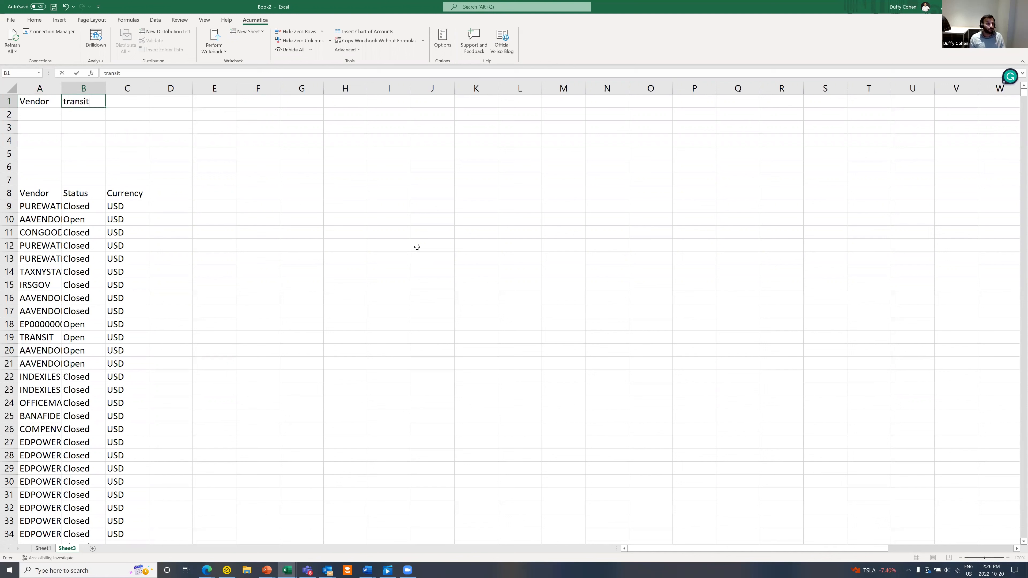
key(Return)
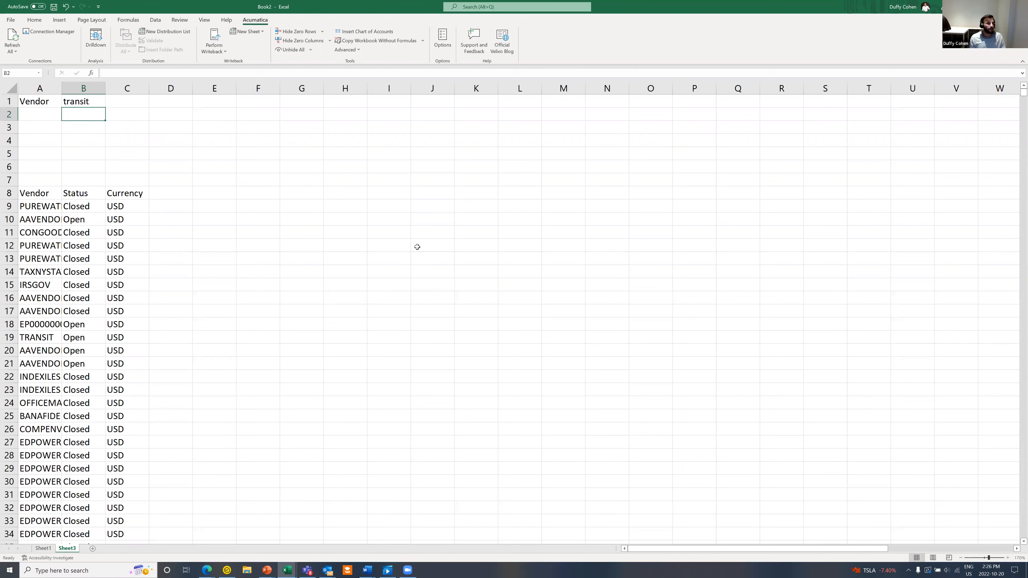
key(Left)
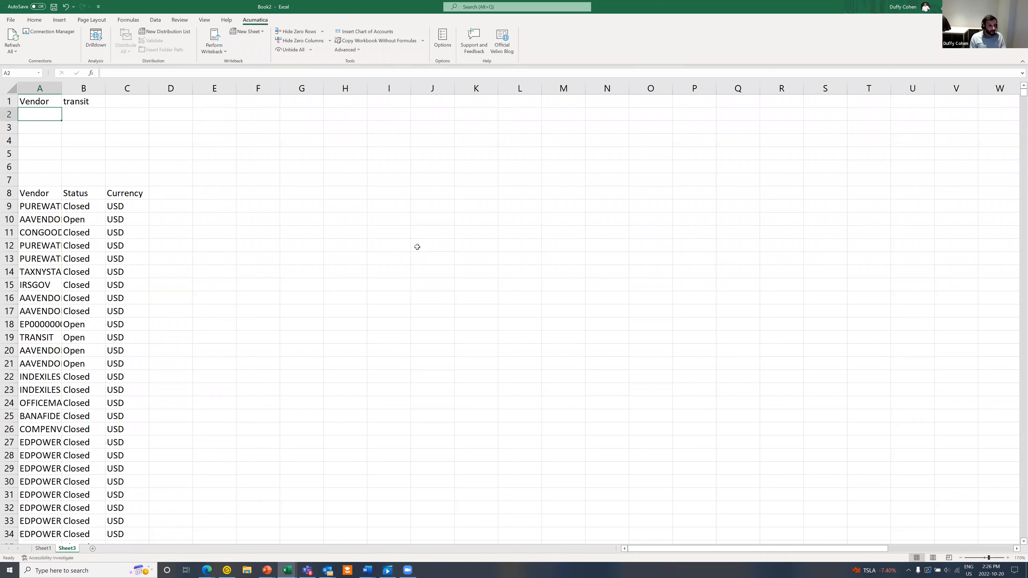
text(st)
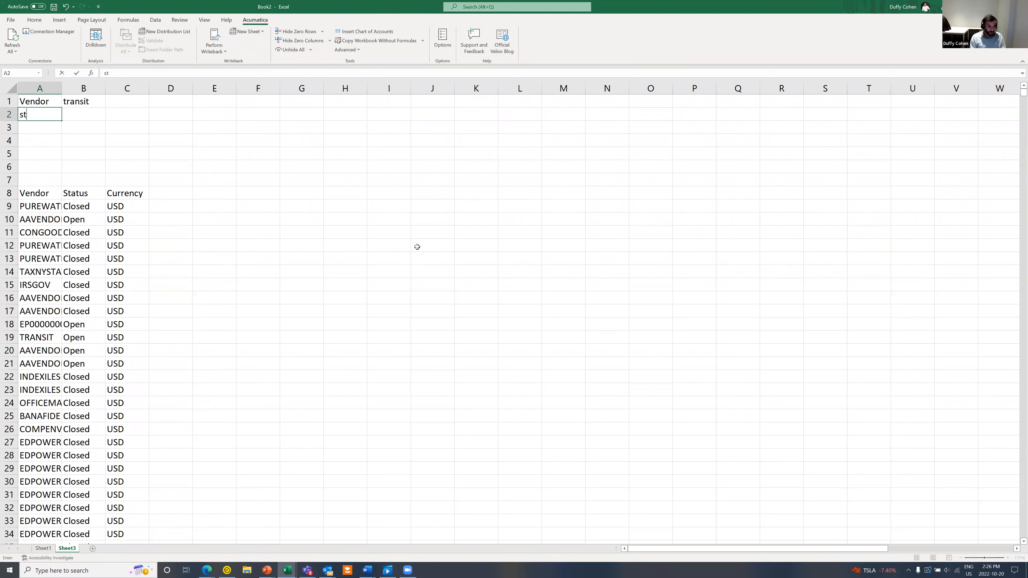
text(atus)
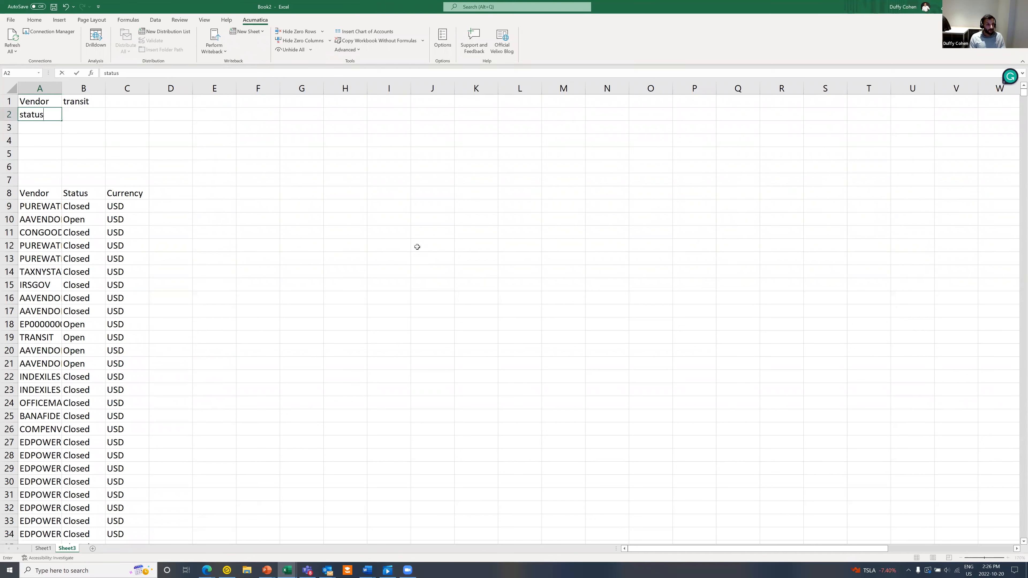
key(Tab)
text(open)
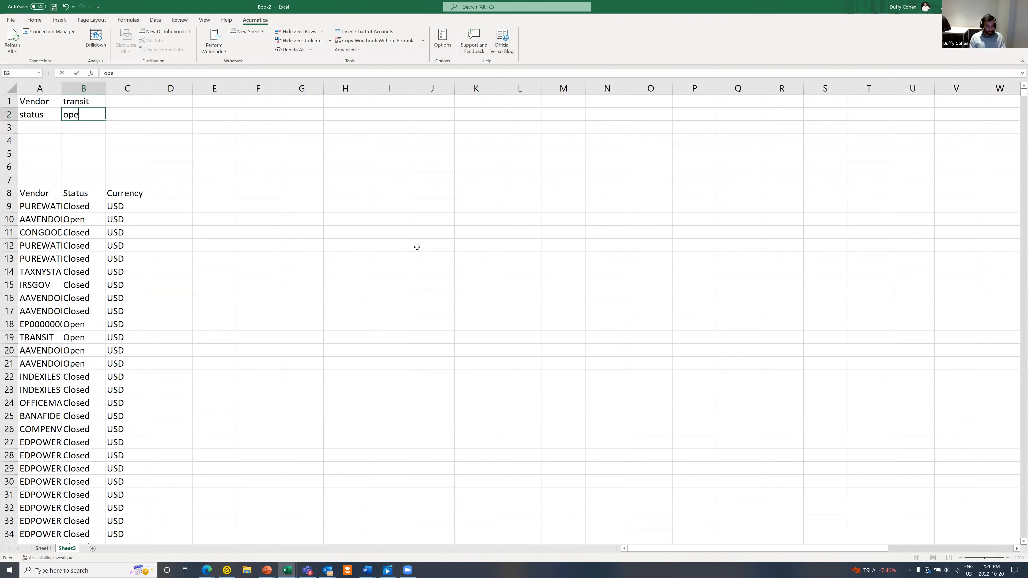
key(Down)
Step: Start a GIFILTER formula in cell B4 with the connection "demo" and the inquiry "AP-Bills and Adjustments"
key(Down)
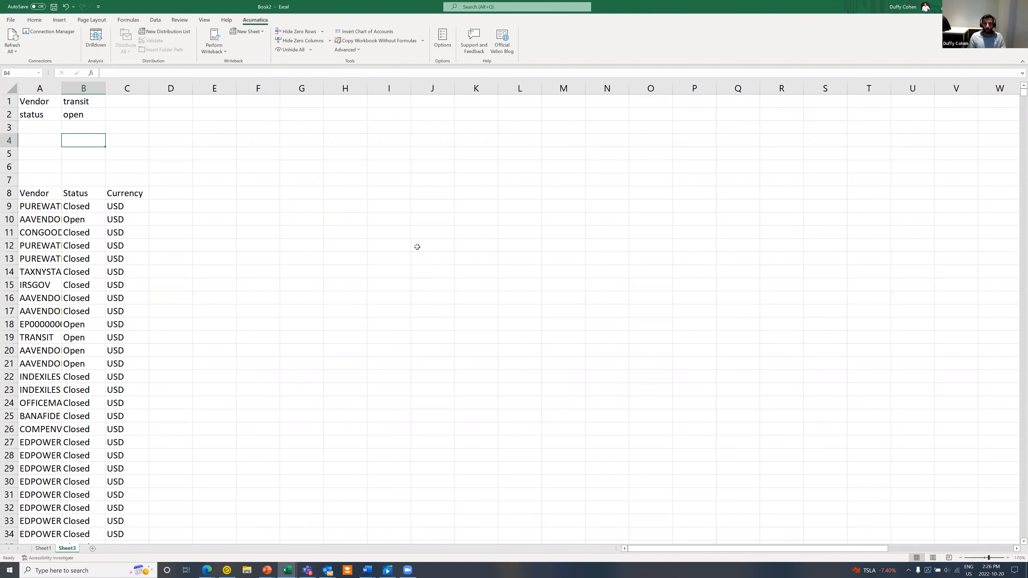
text(=)
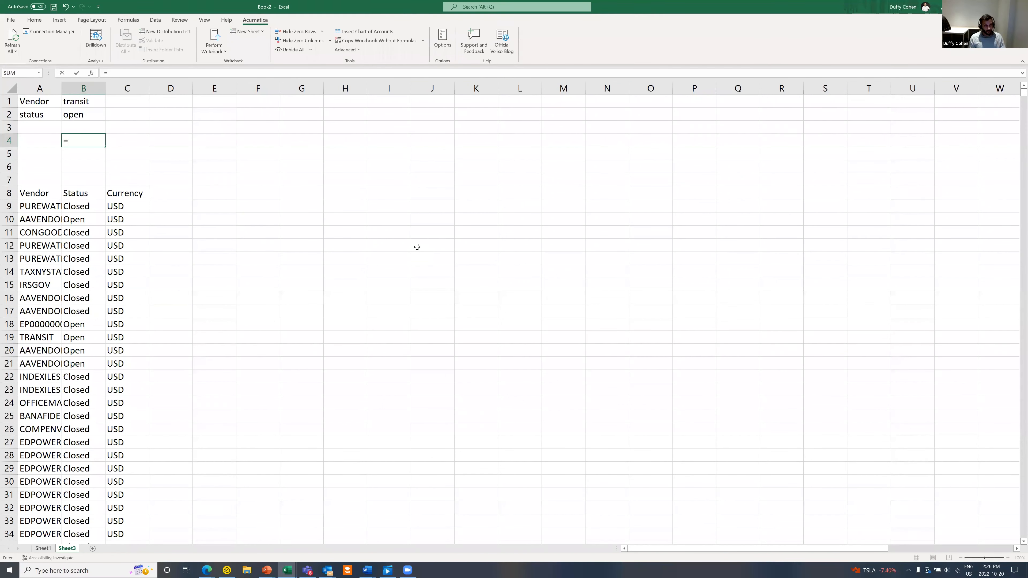
text(gif)
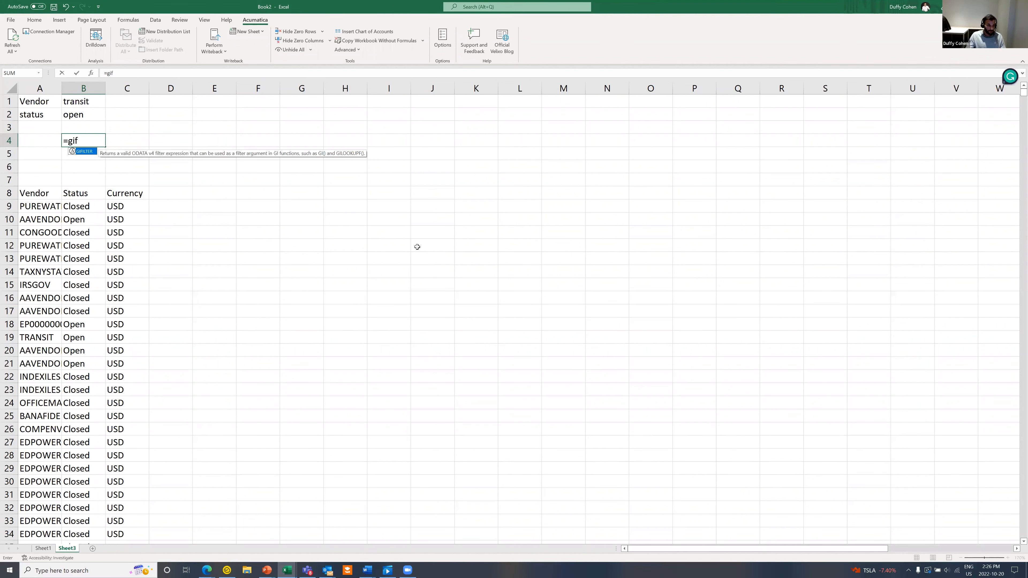
double_click(89, 154)
click(90, 154)
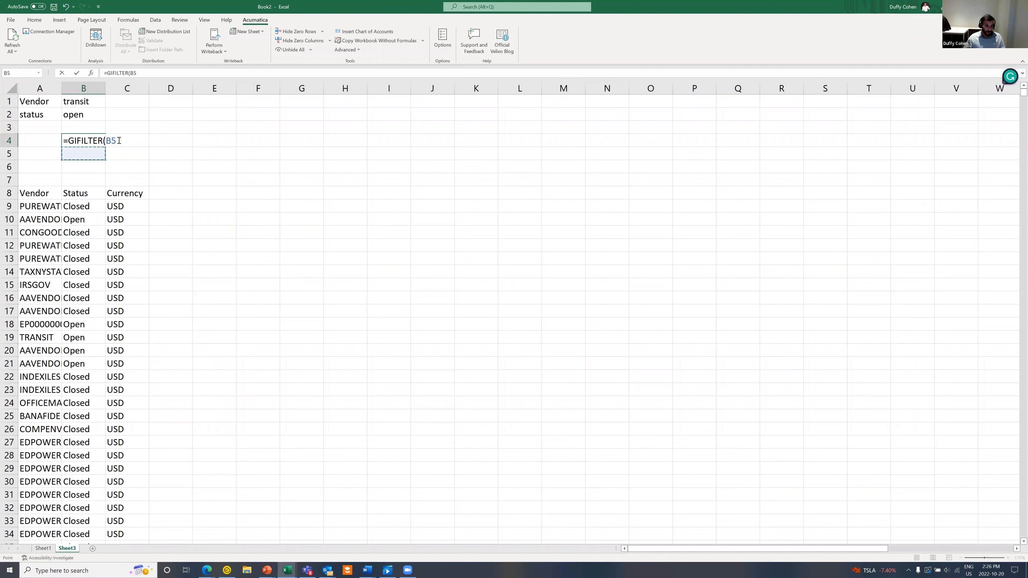
key(BackSpace)
key(BackSpace)
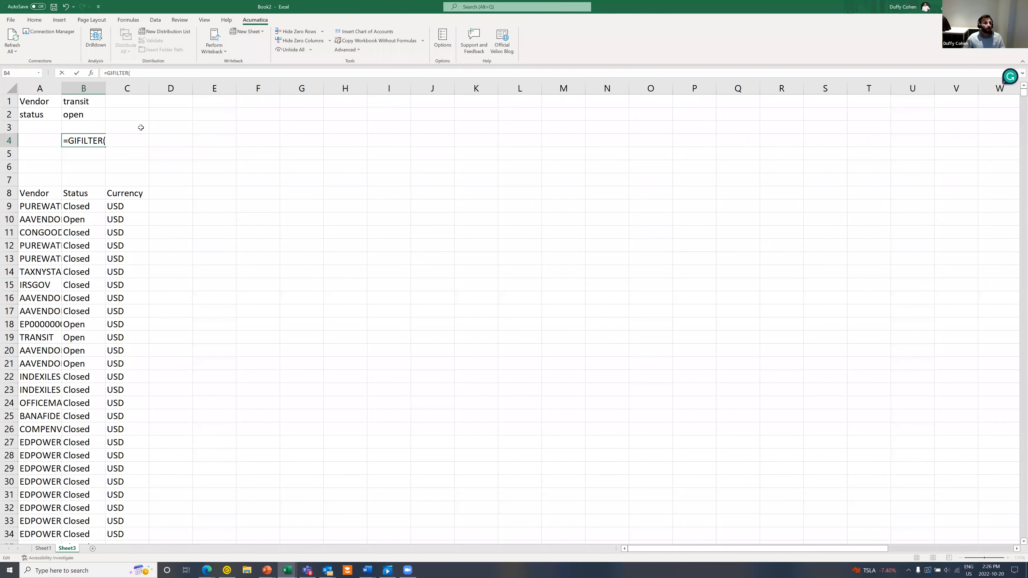
text("demo)
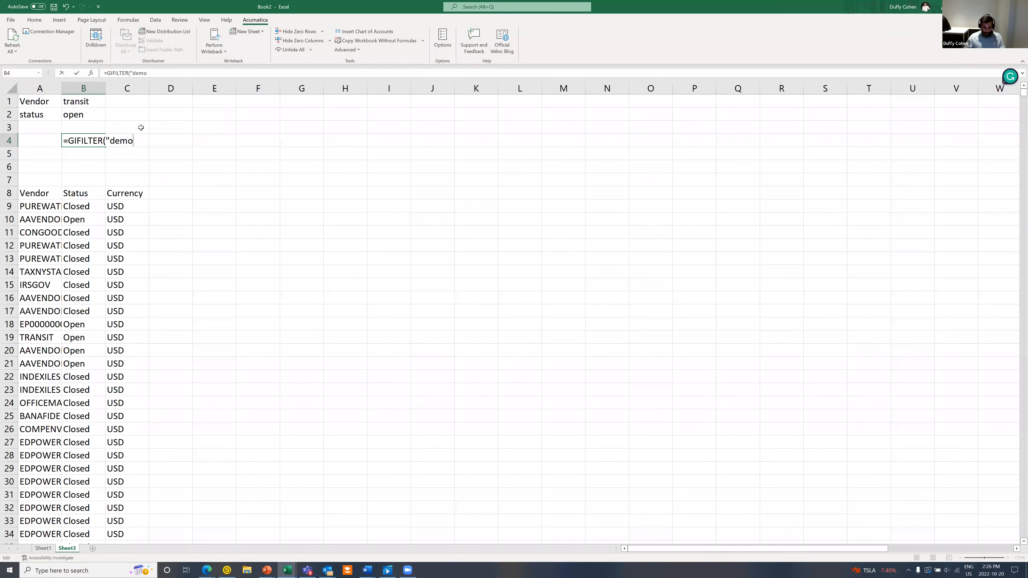
text(",")
text(AP-Bills and Adjustments)
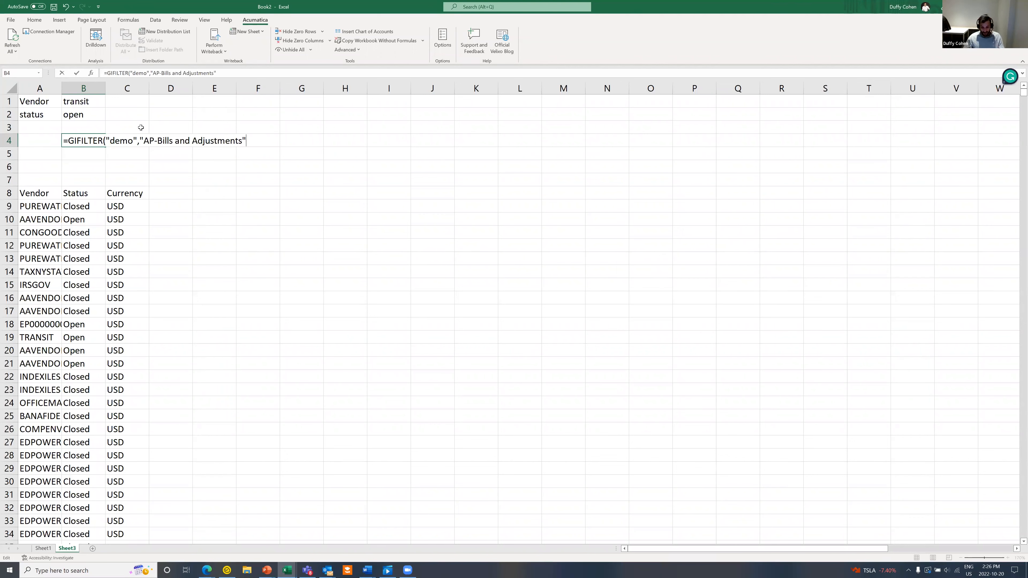
text(",)
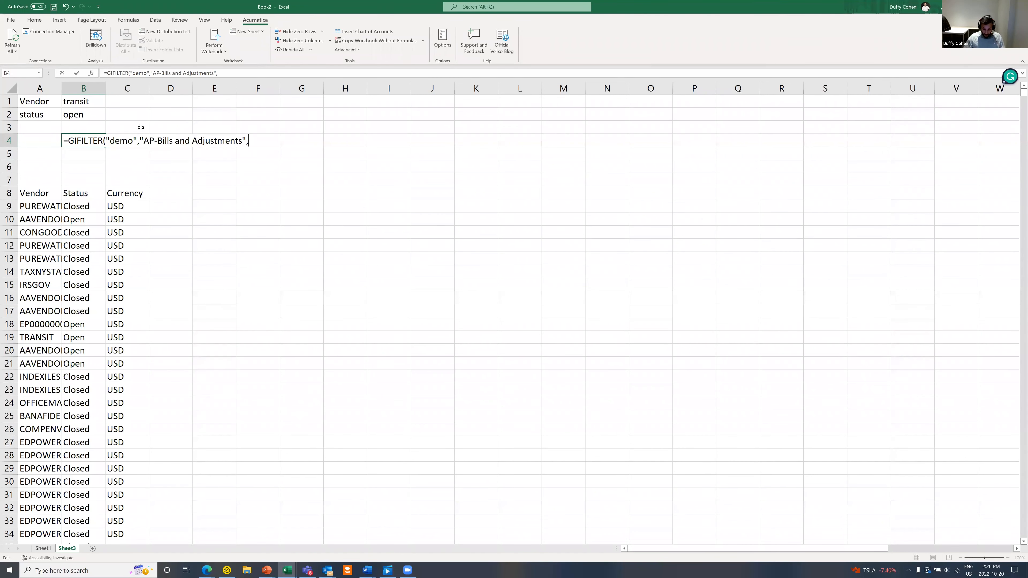
Step: Complete the GIFILTER formula in B4 with the conditions "vendor",B1 and "status",B2
text("v)
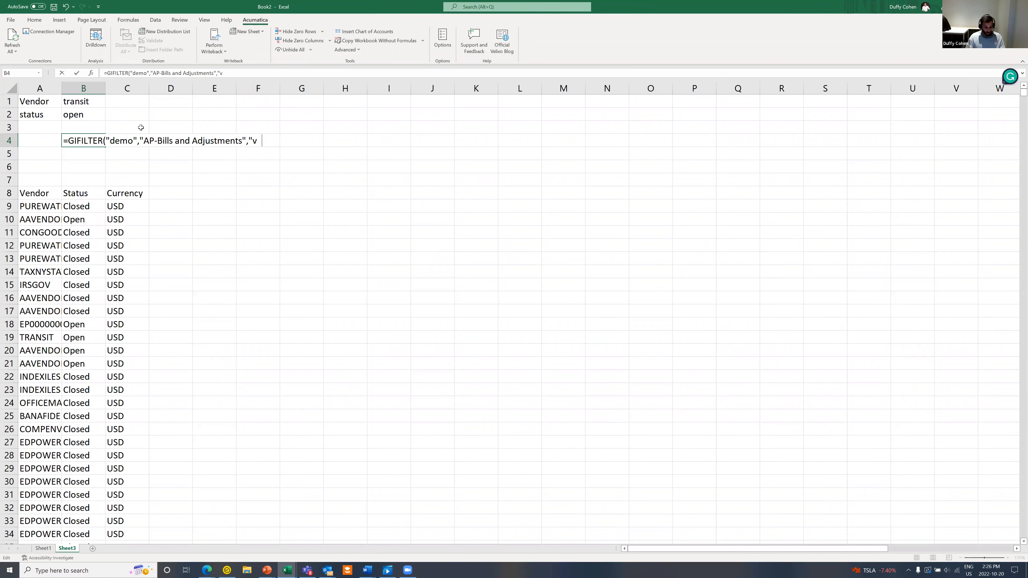
text(endor",b1)
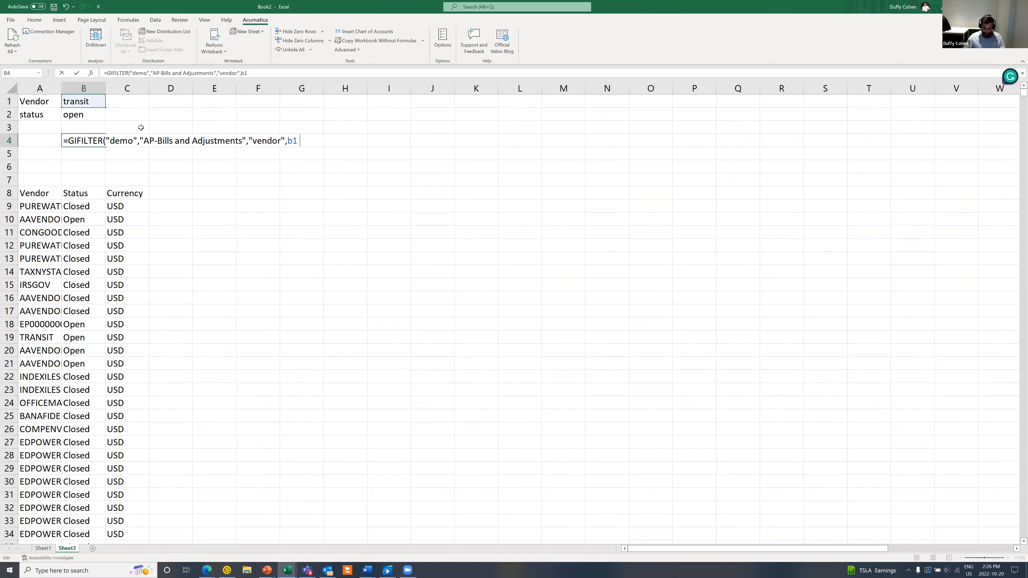
text(,"status".)
key(Left)
text(,b2))
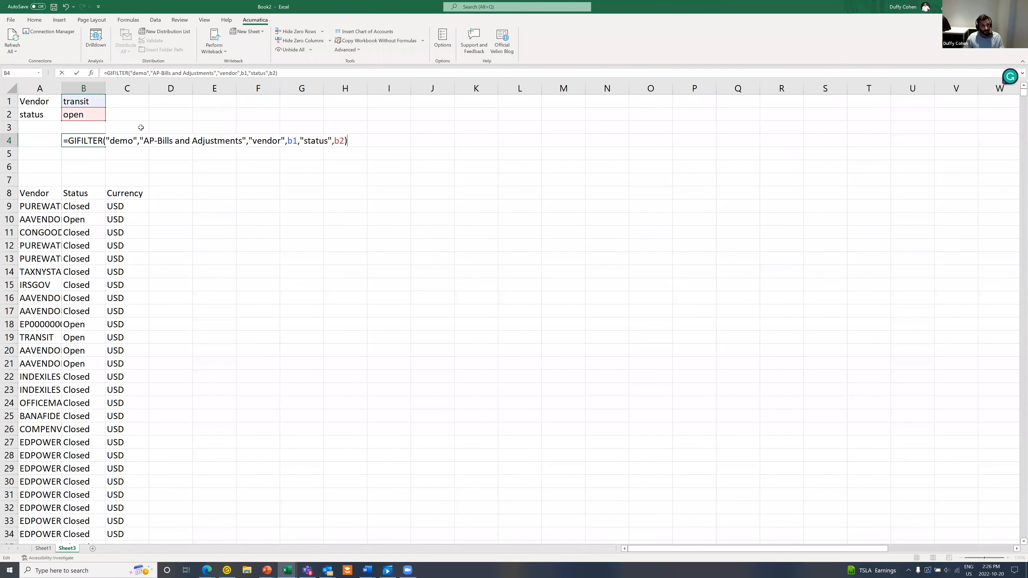
key(ctrl+Return)
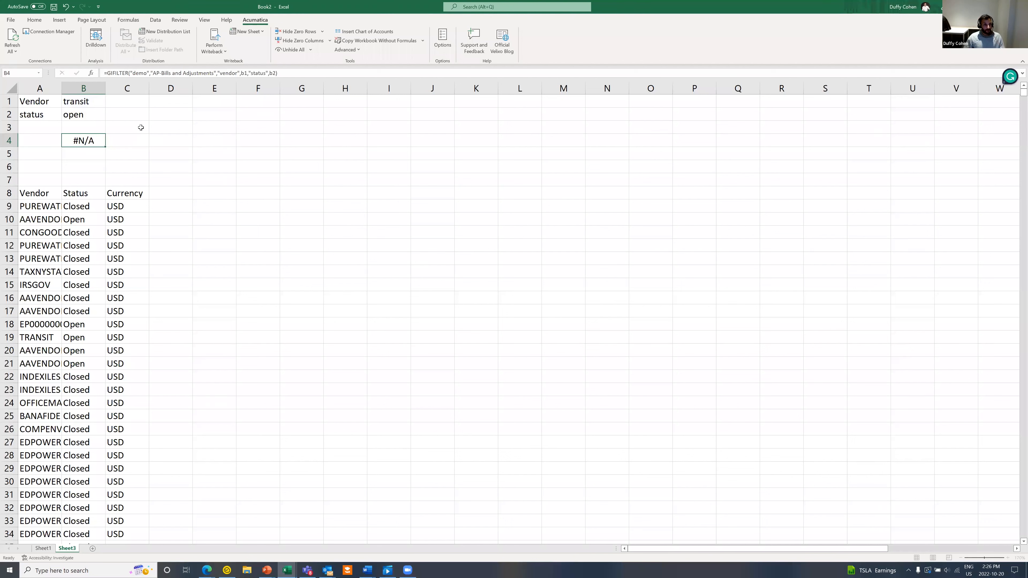
key(Return)
Step: Copy the GIFILTER expression from the formula in B4 without its equals sign, leaving the cell's formula intact
click(99, 142)
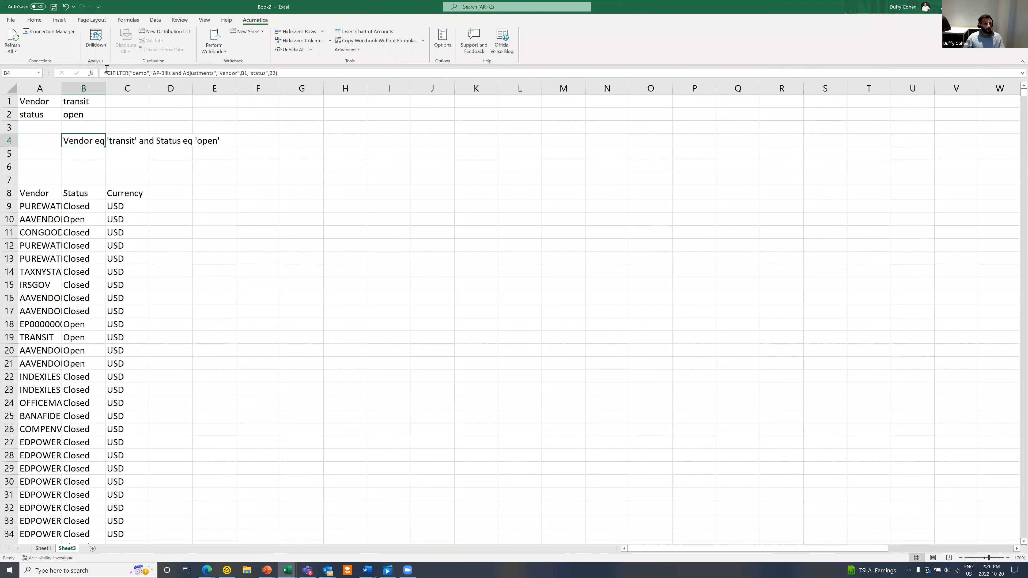
drag(106, 71, 370, 68)
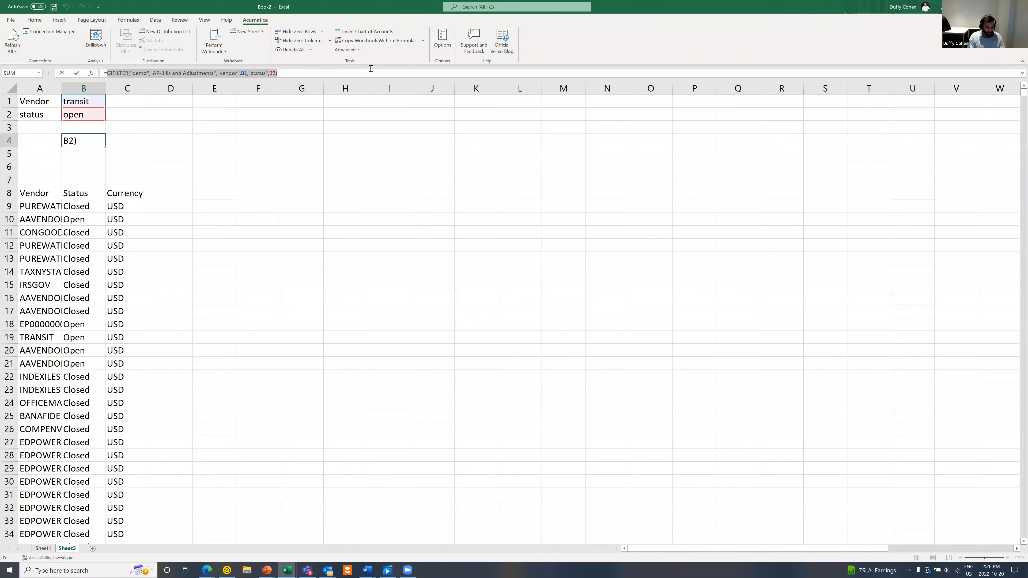
key(ctrl+f)
key(Escape)
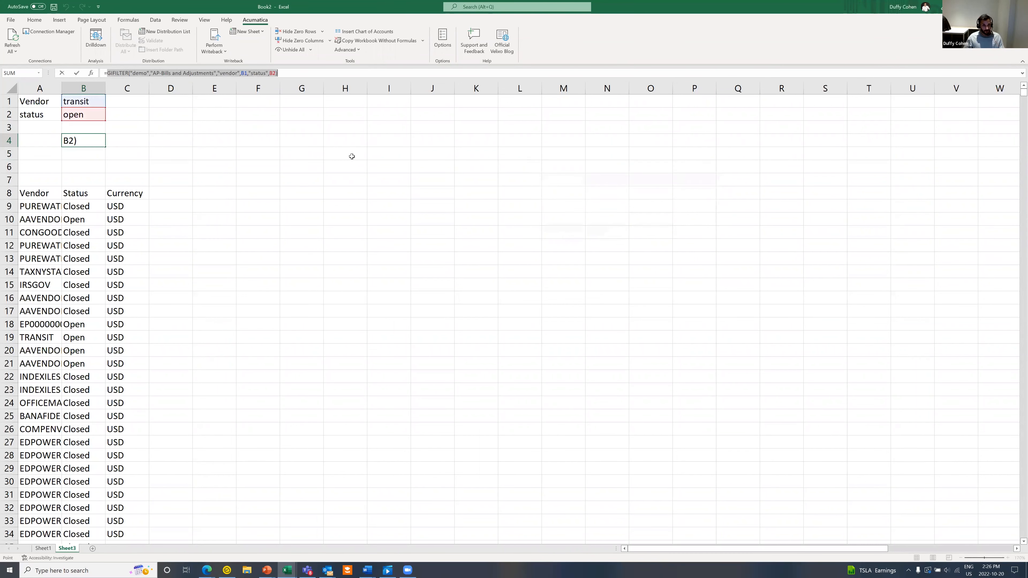
click(39, 193)
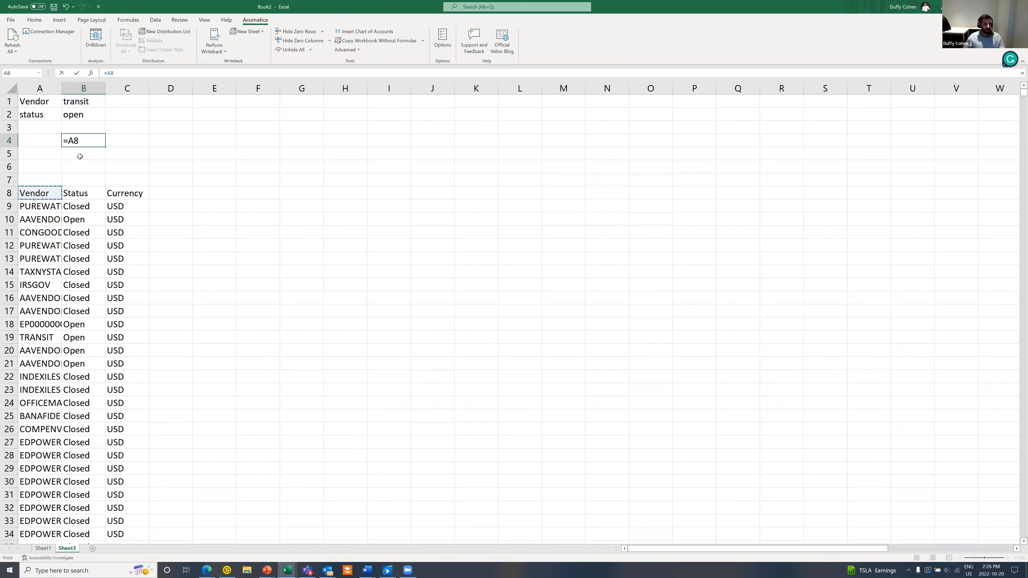
key(Escape)
Step: Insert the copied GIFILTER expression as the filter argument of the GI formula in A8
click(34, 194)
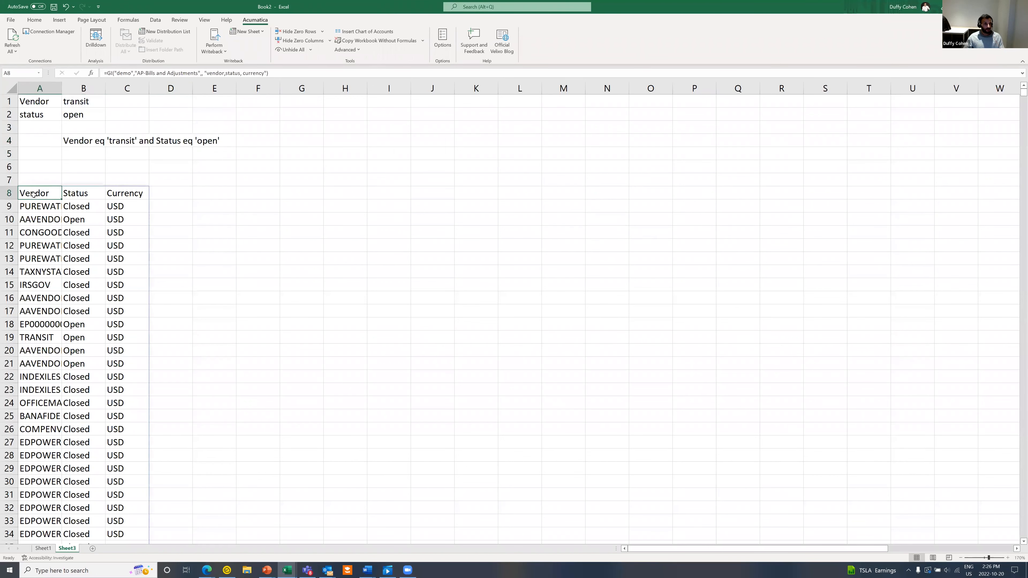
click(205, 76)
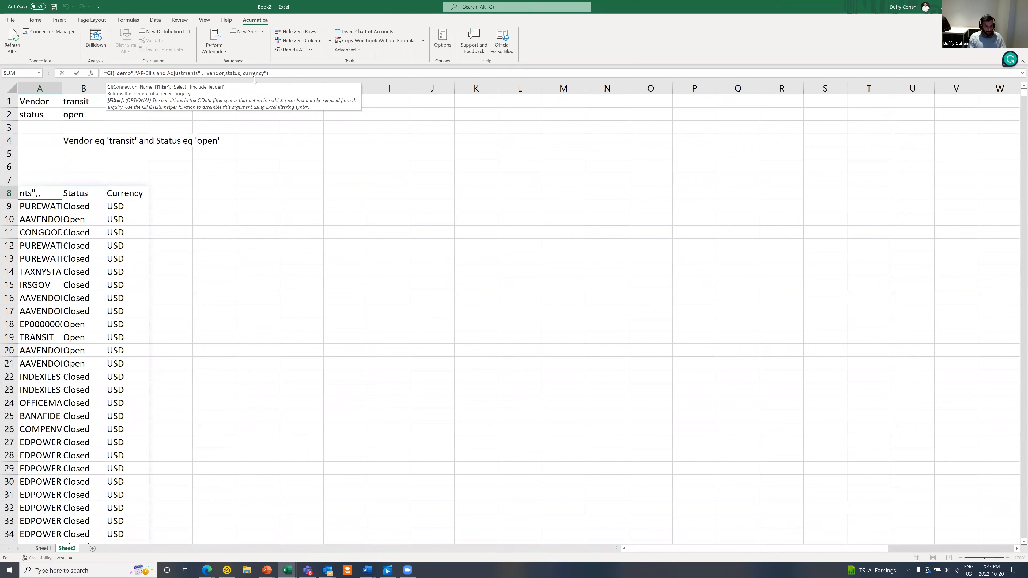
key(ctrl+v)
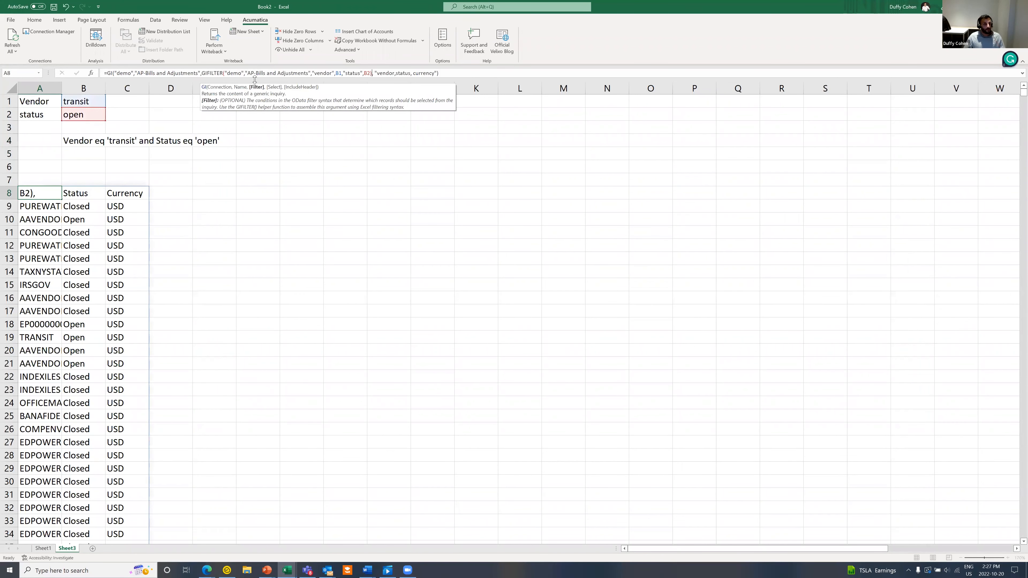
key(Return)
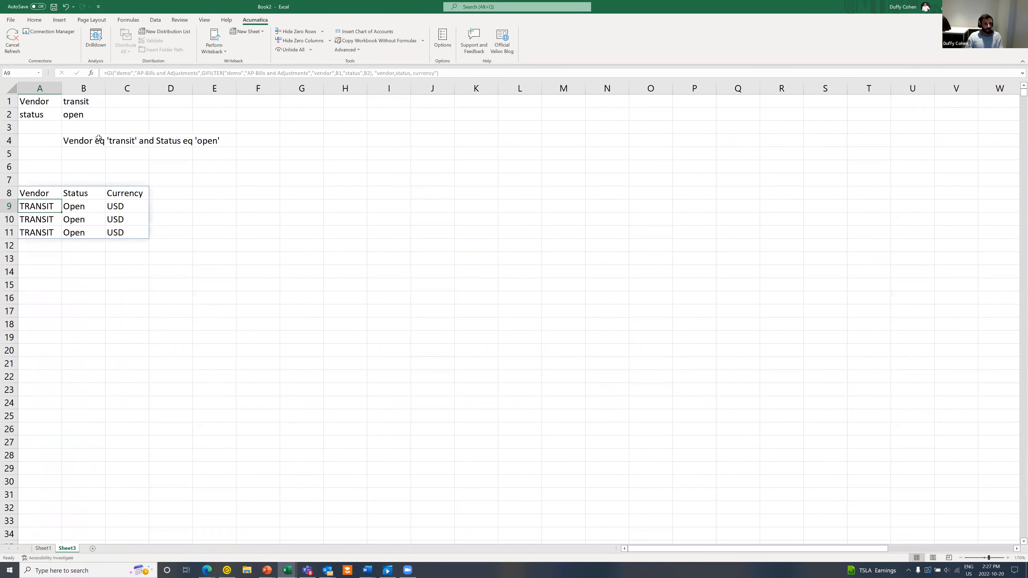
Step: Change the status filter value in B2 to closed
click(90, 117)
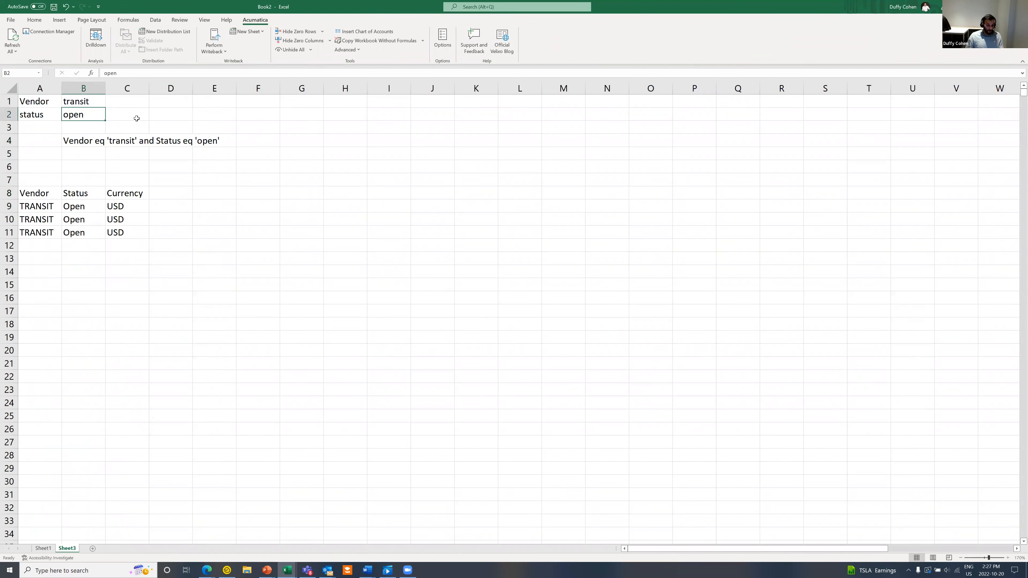
text(closed)
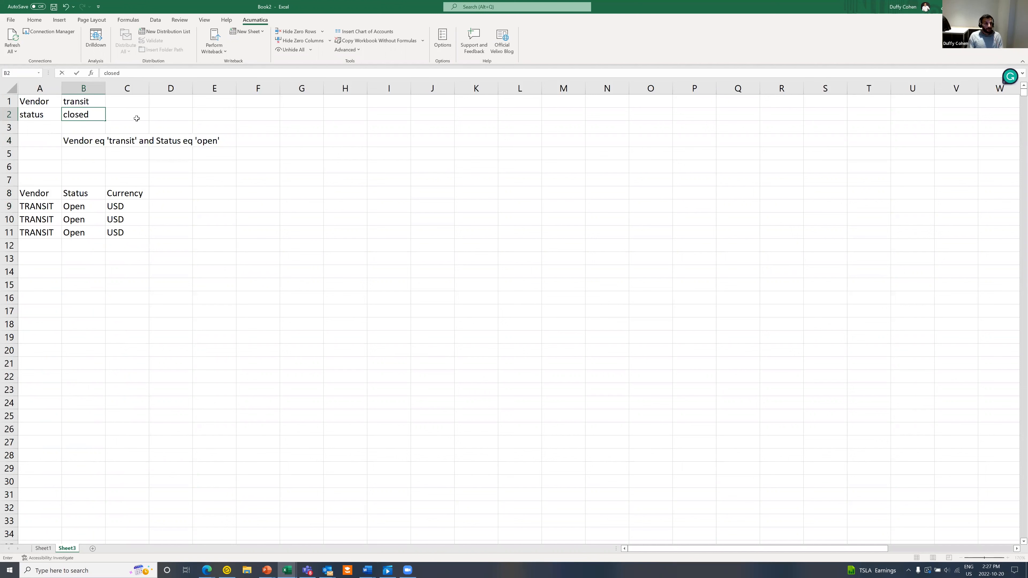
click(136, 118)
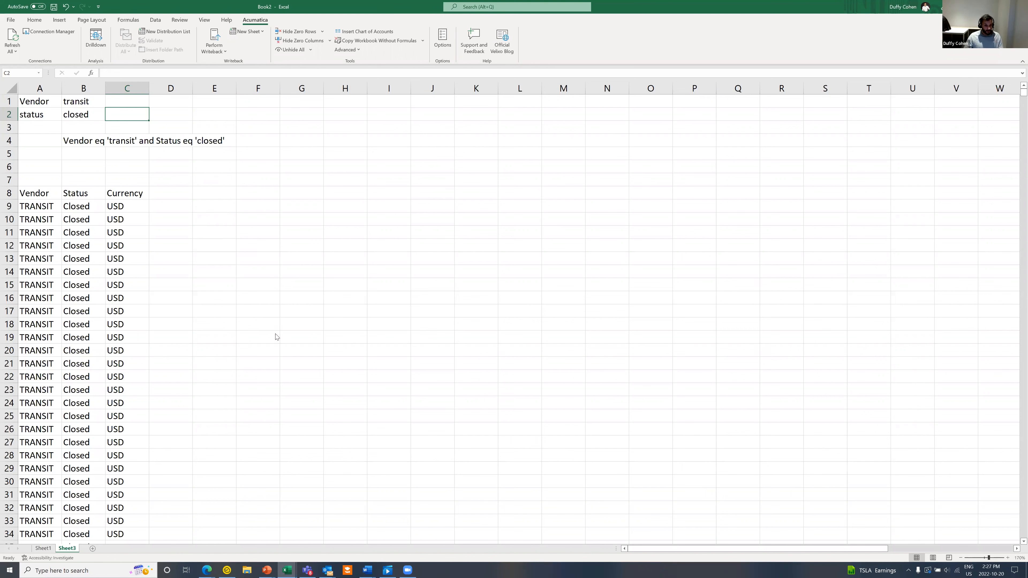
Step: Switch to the RapidByte Acumatica demo workbook and show its Distribution List sheet from the first column
click(287, 569)
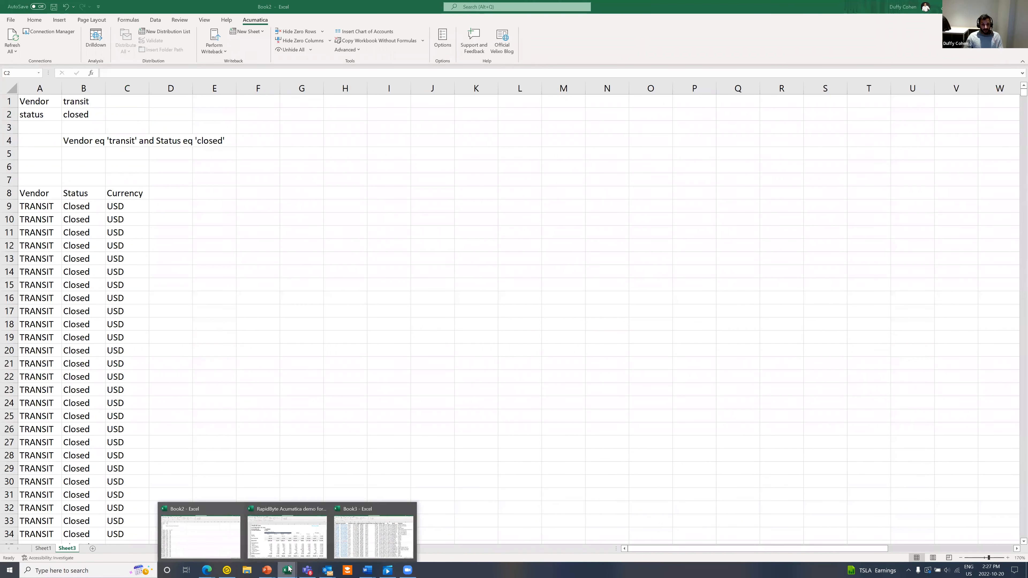
click(317, 542)
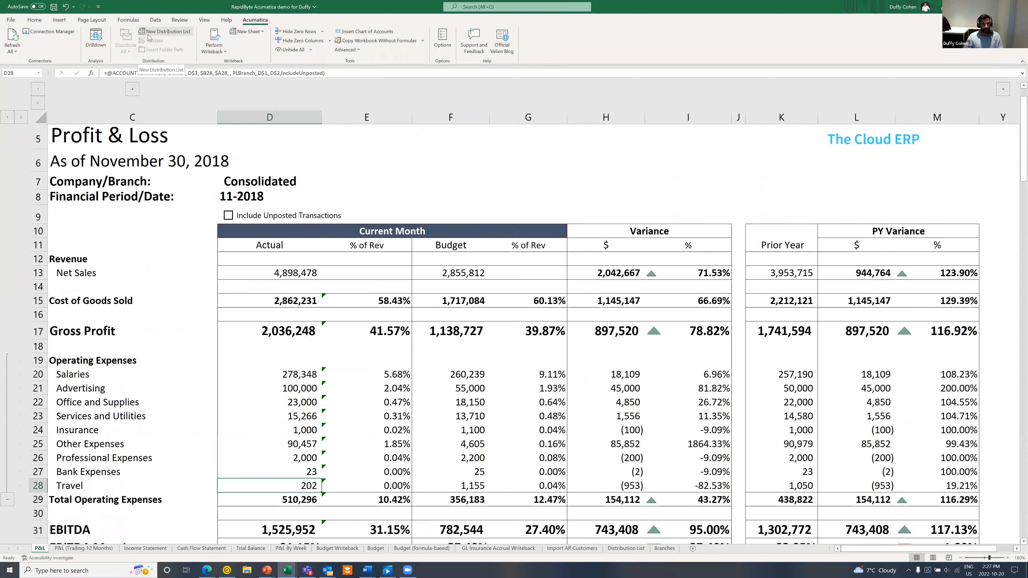
click(643, 550)
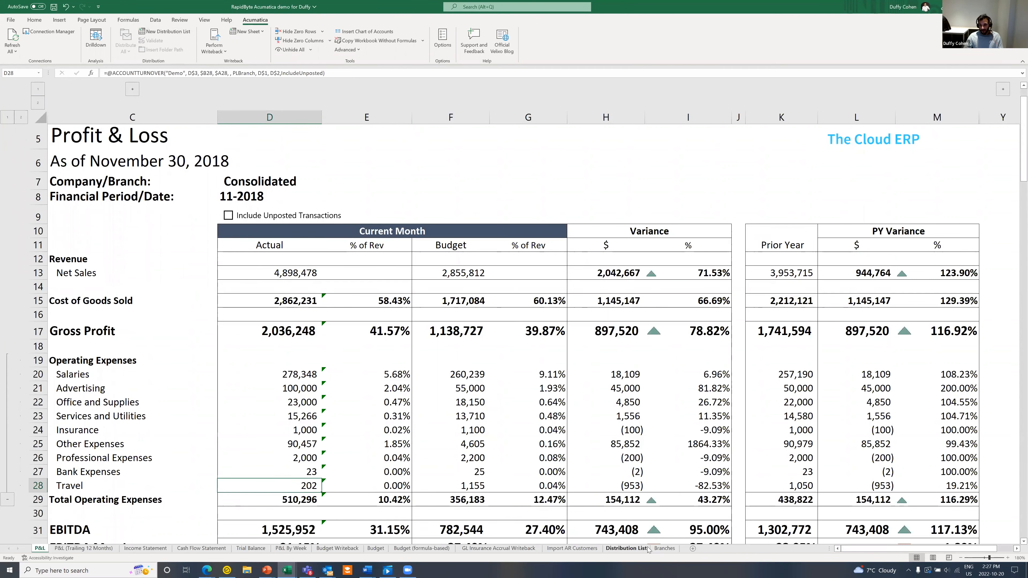
click(1008, 558)
click(1008, 557)
click(1008, 557)
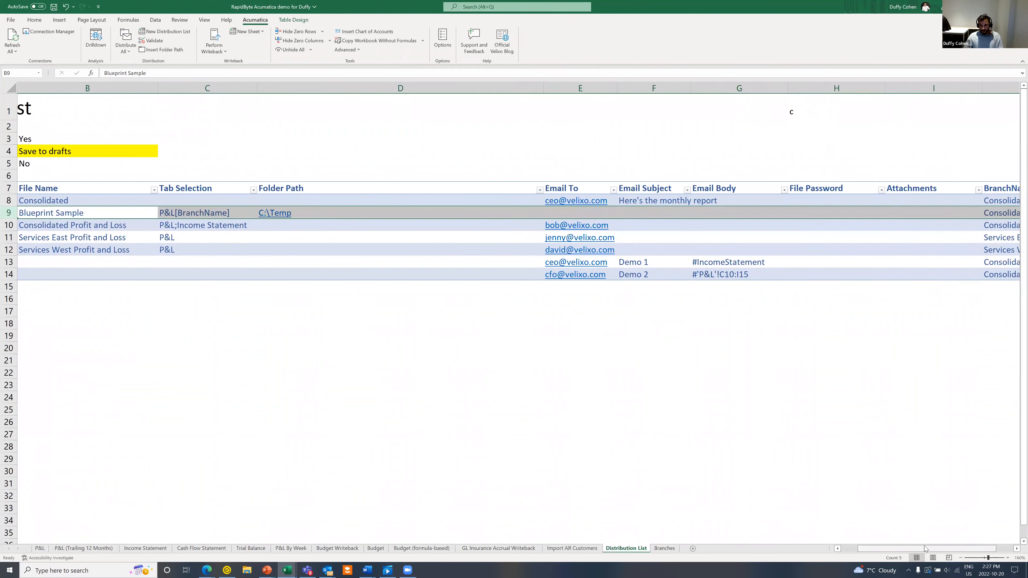
drag(925, 548, 908, 548)
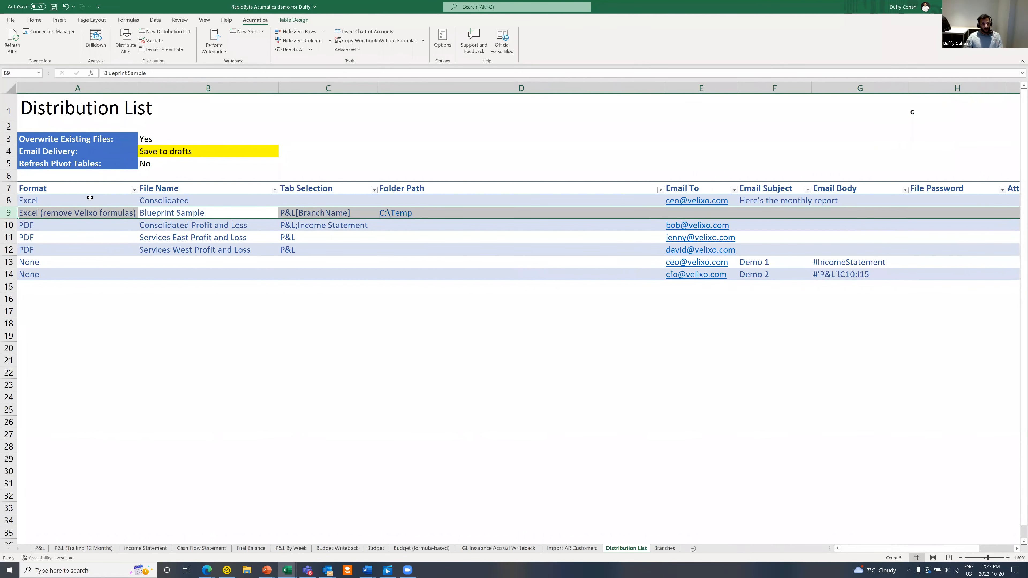
Step: Examine row 8 of the distribution list: the available Format options, File Name, Tab Selection and Folder Path
click(68, 200)
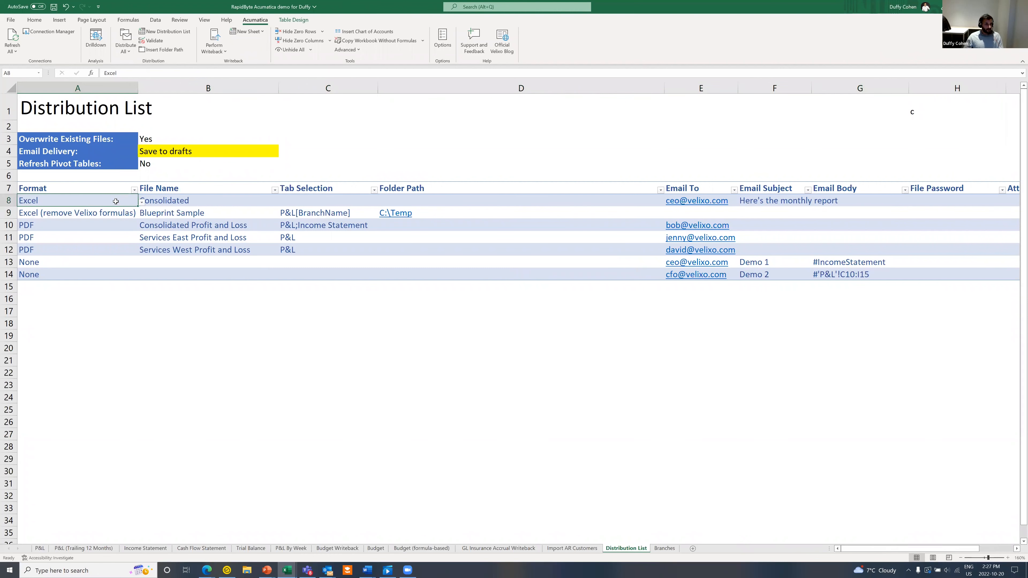
click(141, 202)
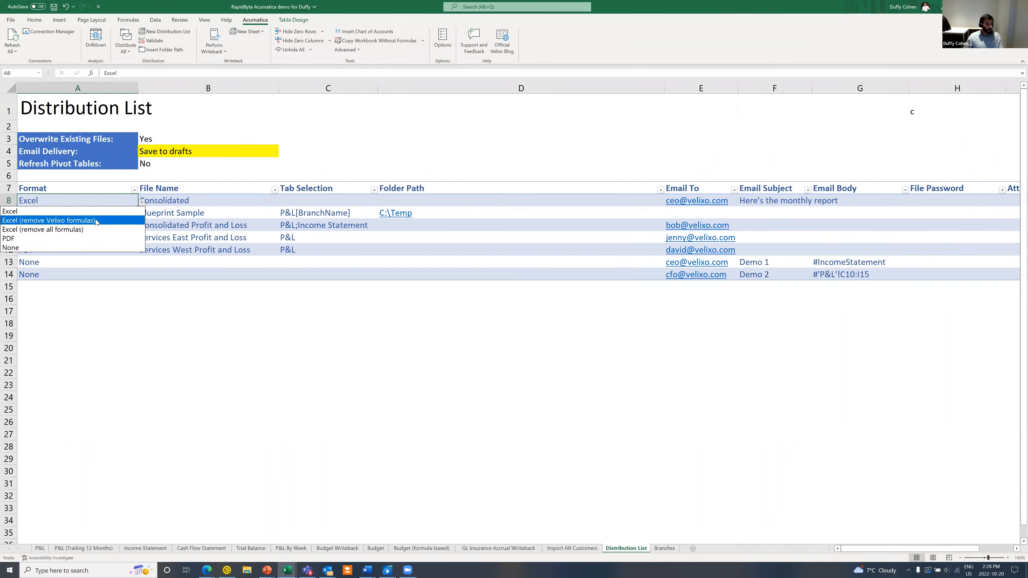
click(192, 203)
click(189, 202)
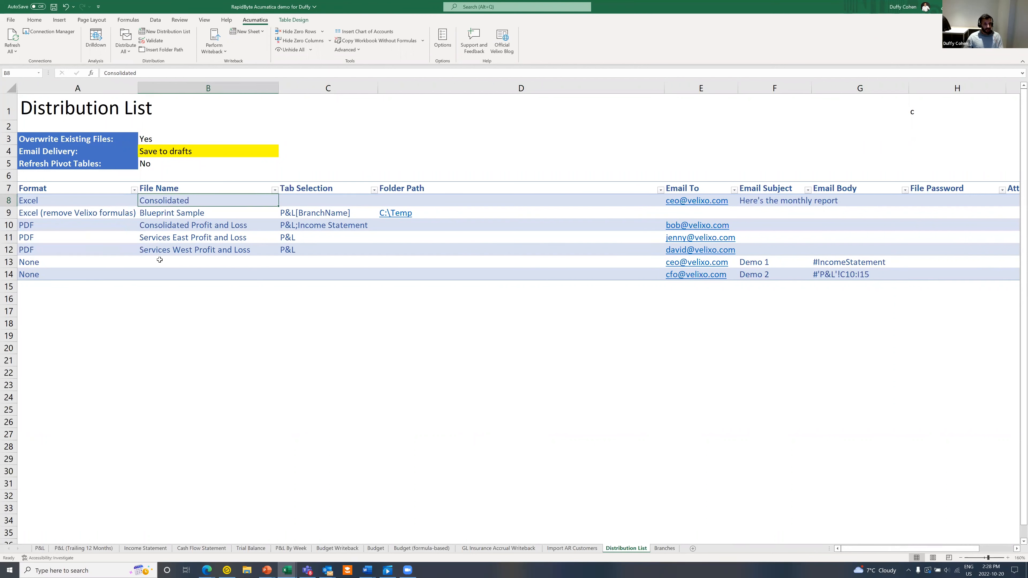
click(306, 202)
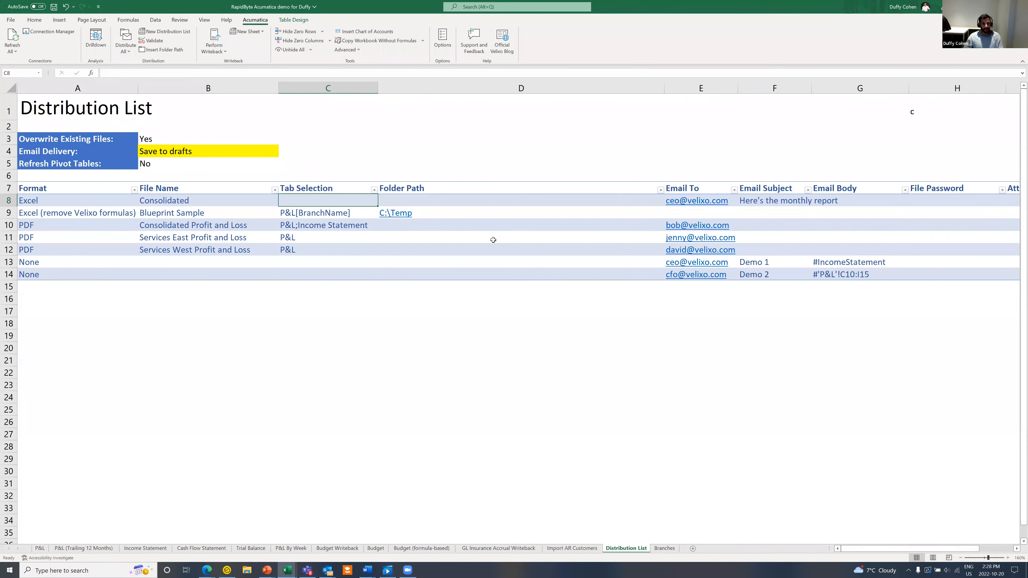
click(439, 198)
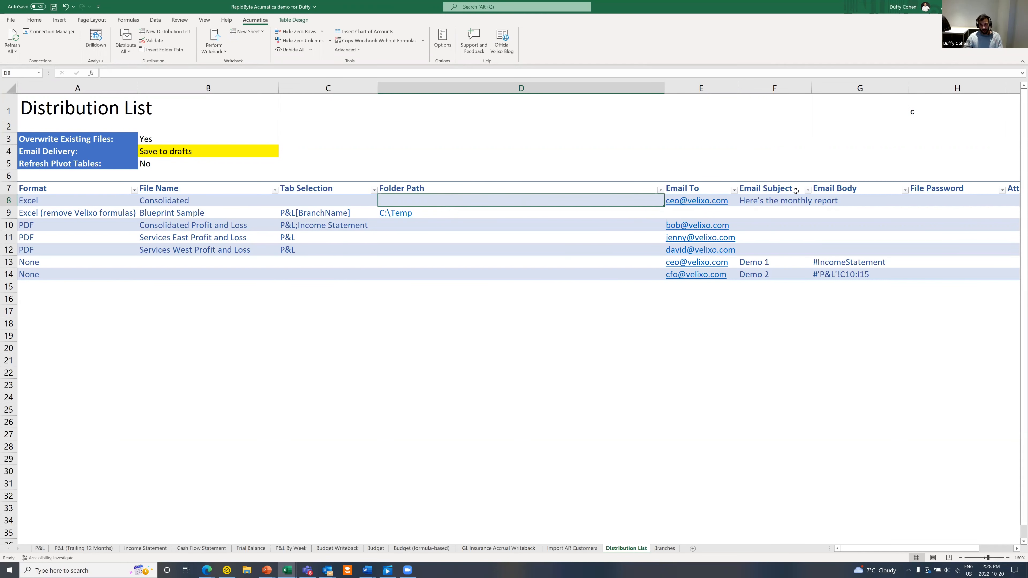
Step: Examine the distribution list's email columns, including Email To and Email Body, along with the Email Body cell of row 8
click(701, 88)
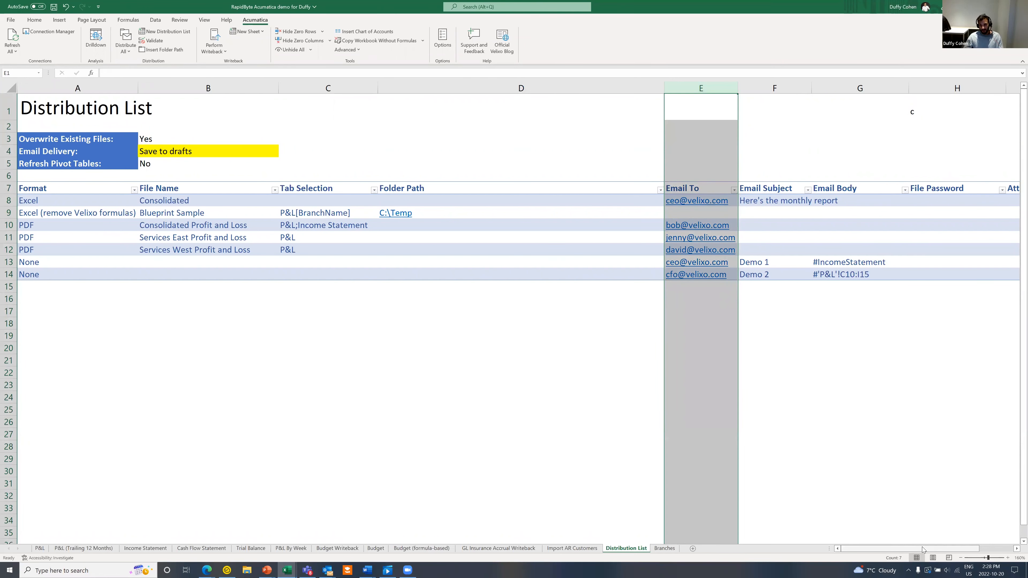
drag(923, 549, 1002, 531)
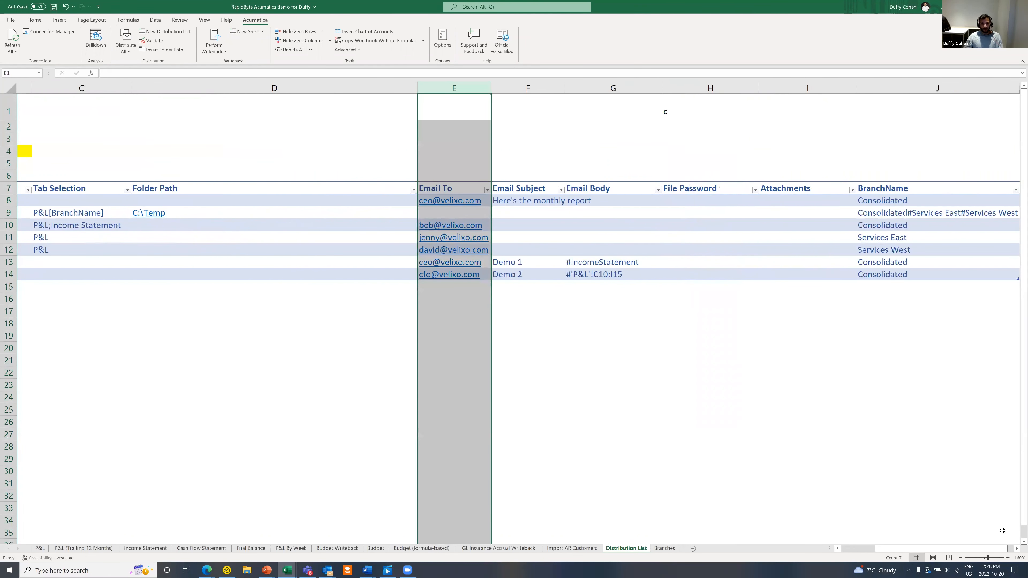
drag(603, 88, 912, 112)
click(658, 435)
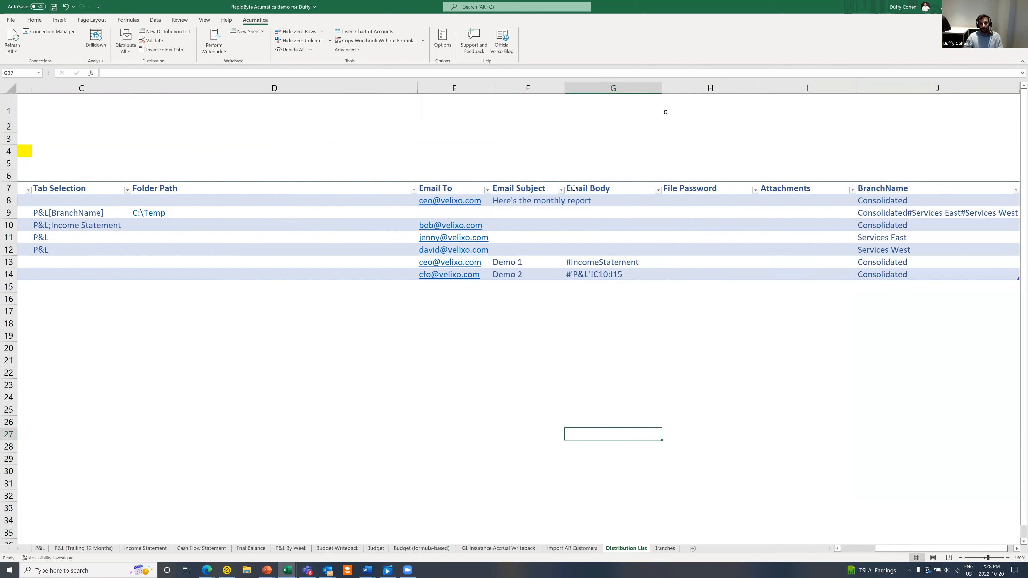
click(623, 84)
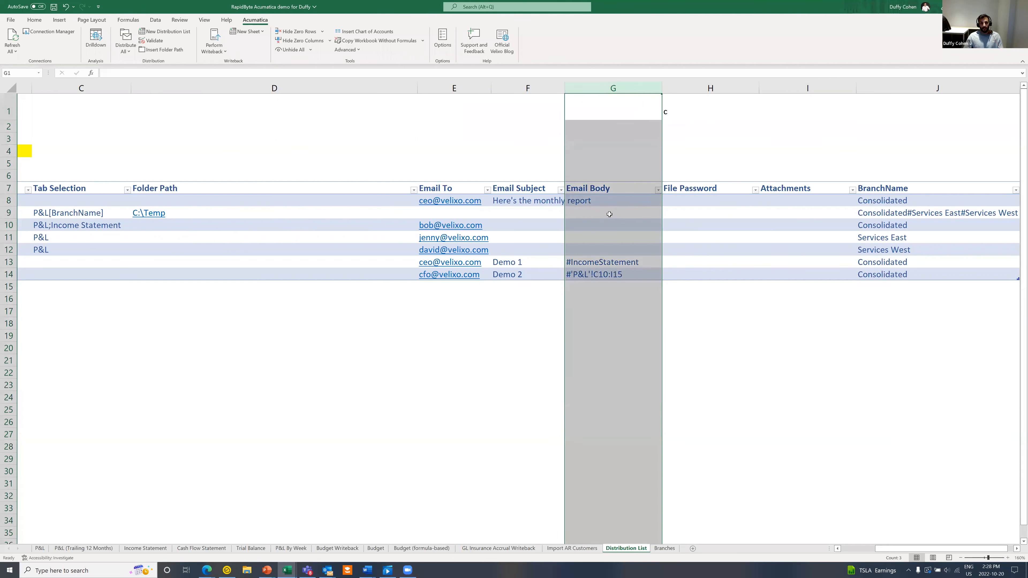
click(612, 202)
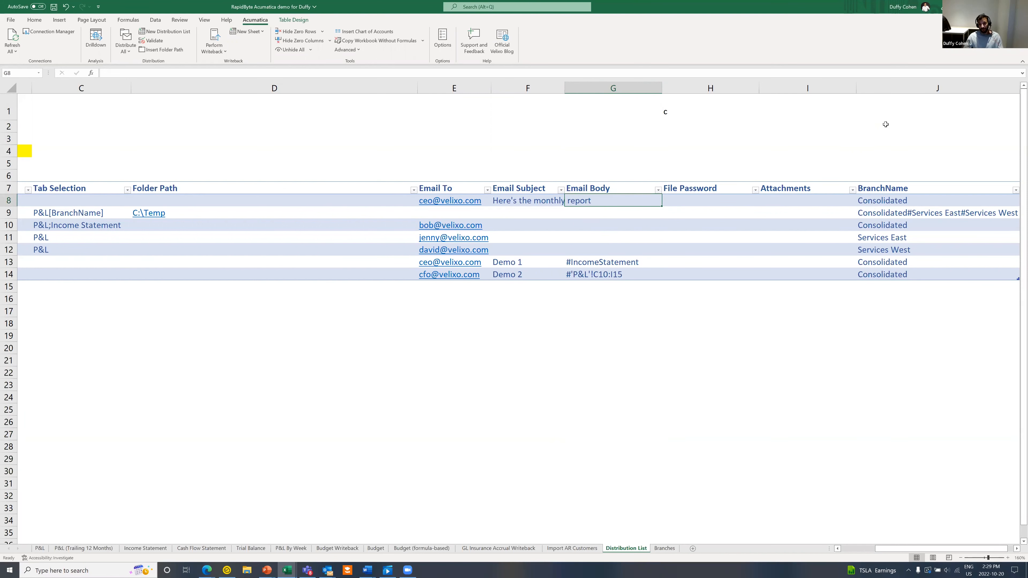
Step: Examine the BranchName column's entries and header, and check the workbook's list of defined names without choosing one
click(898, 89)
click(901, 213)
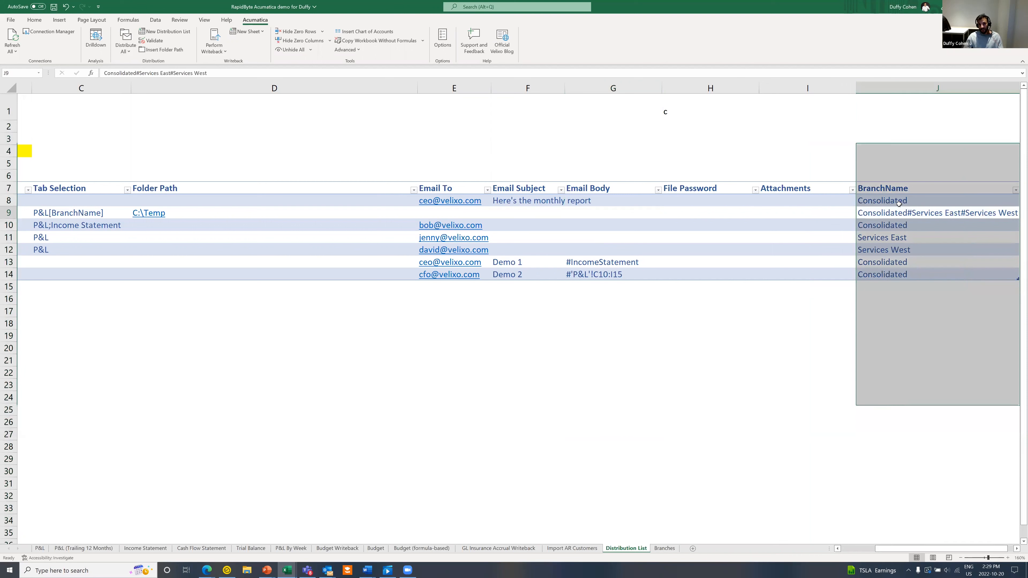
click(898, 202)
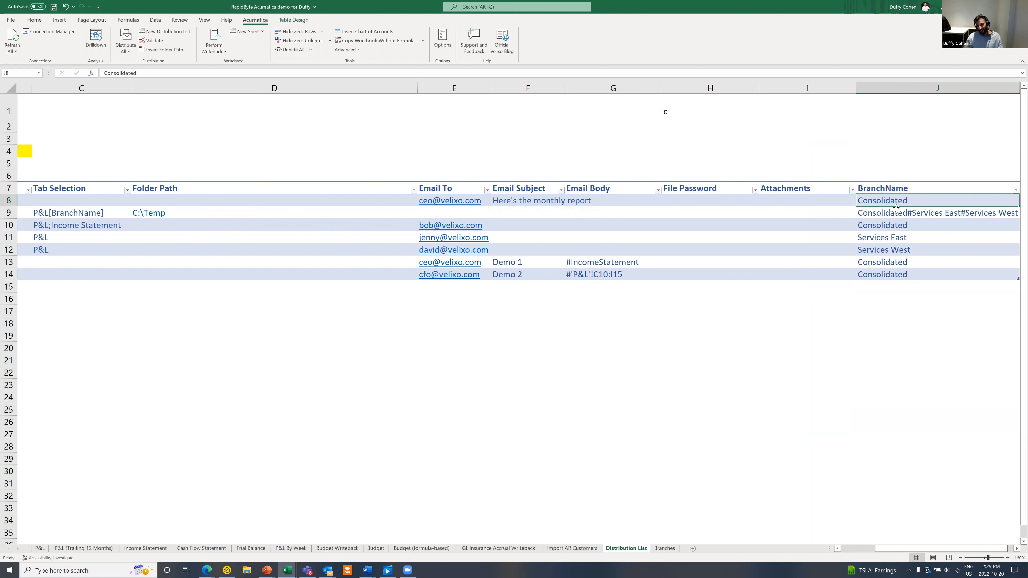
click(894, 190)
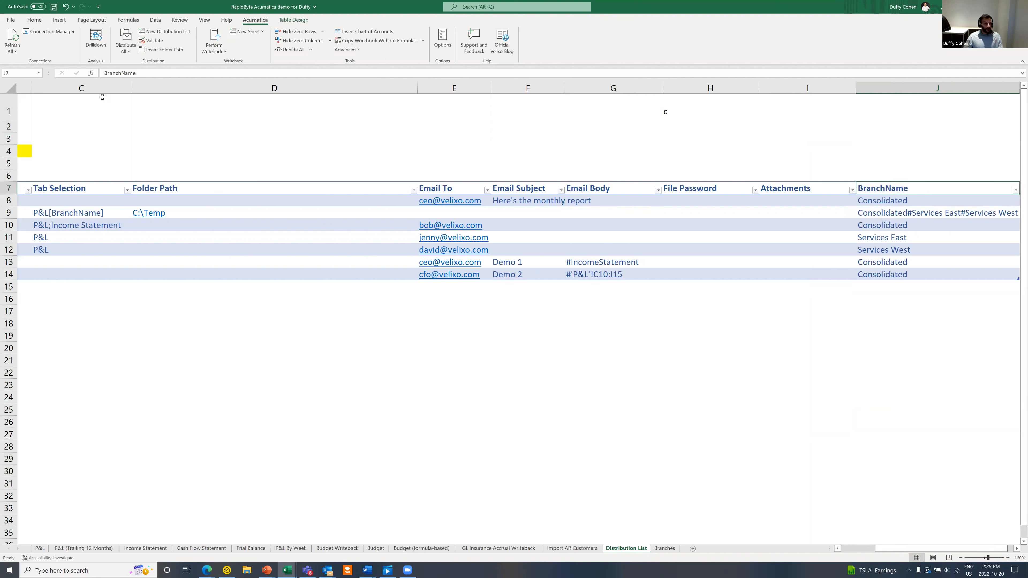
click(39, 73)
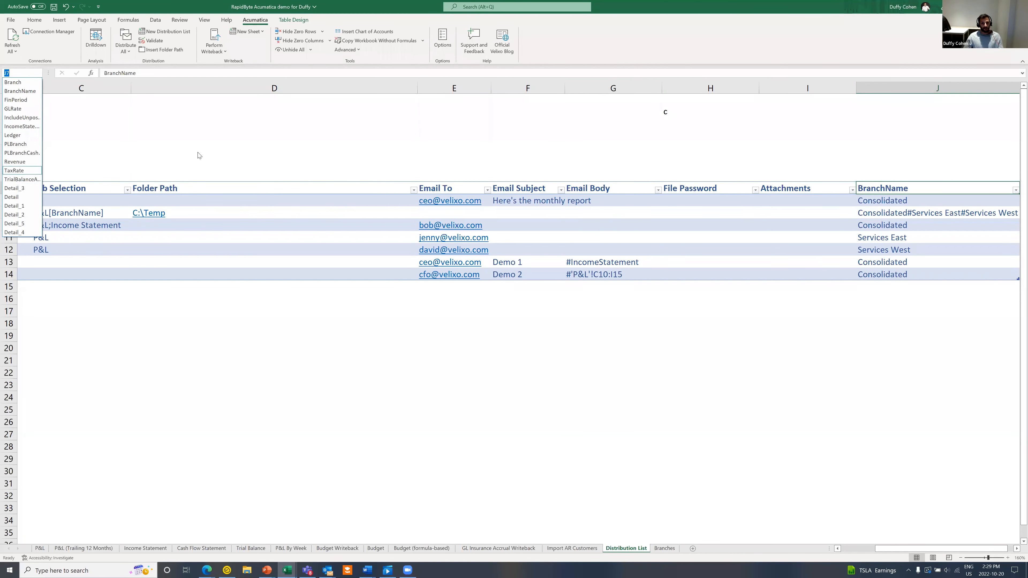
key(Escape)
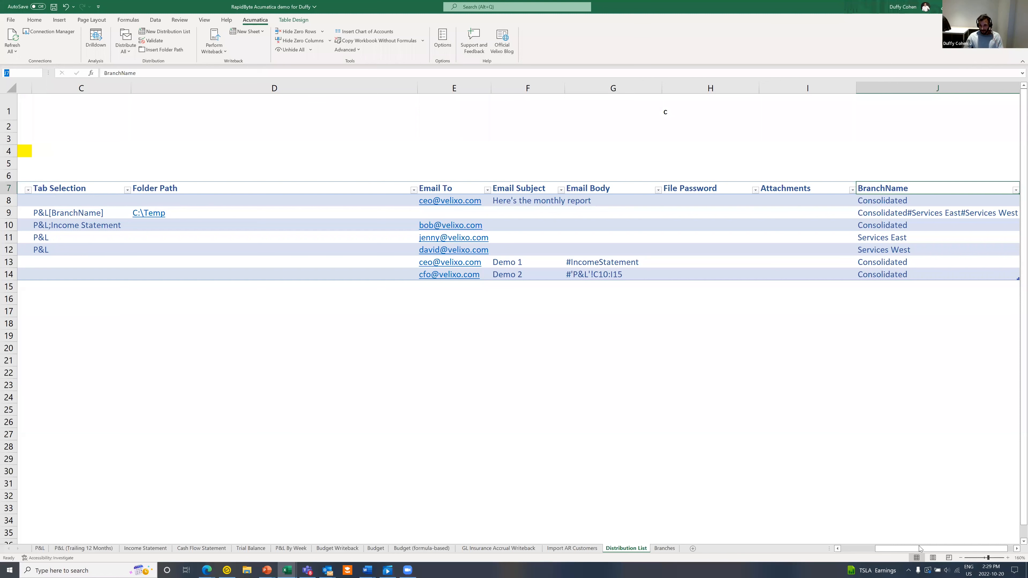
Step: Check the Email Delivery options, keep Save to drafts, and distribute all the reports in the distribution list
drag(912, 549, 776, 512)
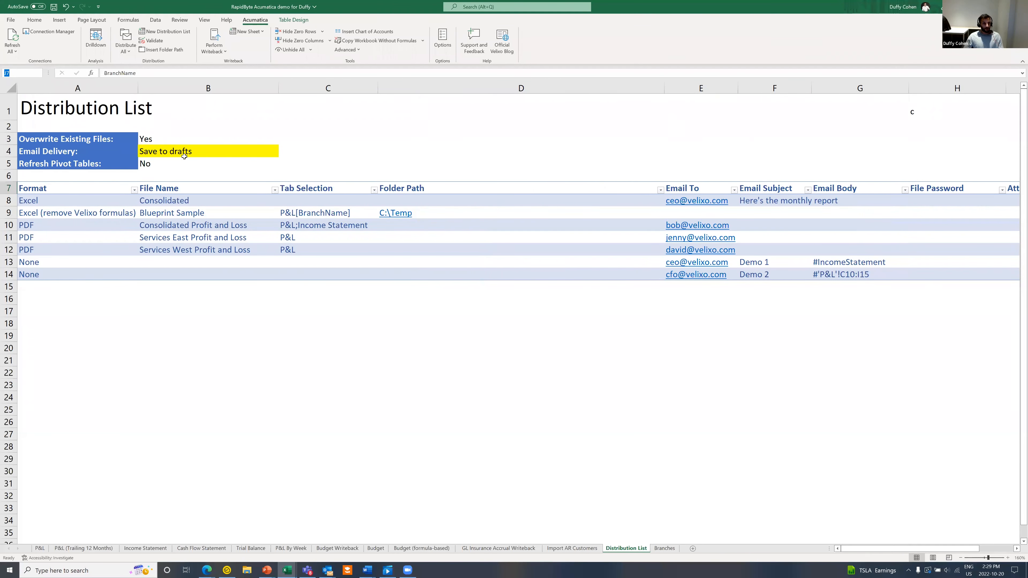
click(234, 154)
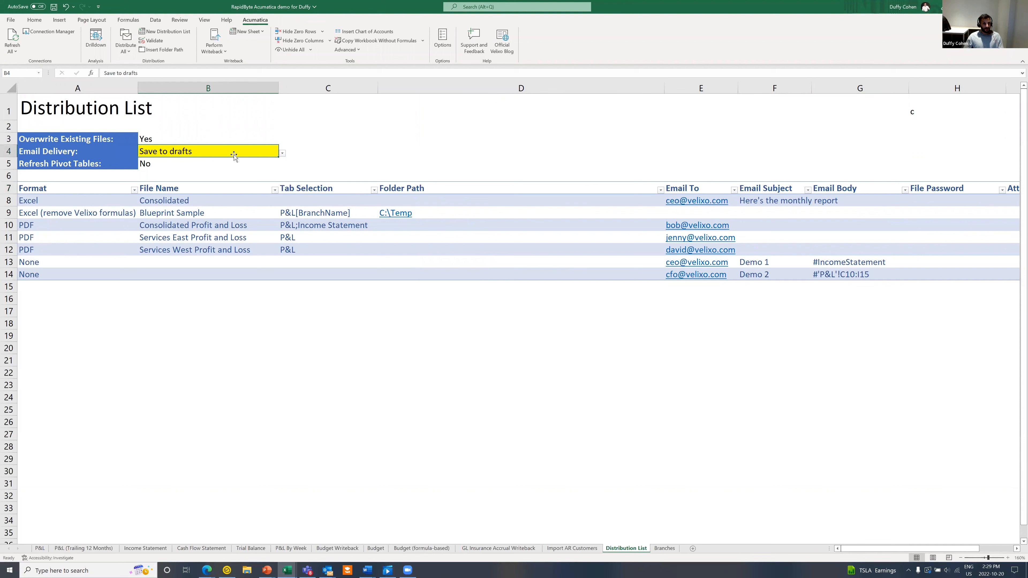
click(283, 153)
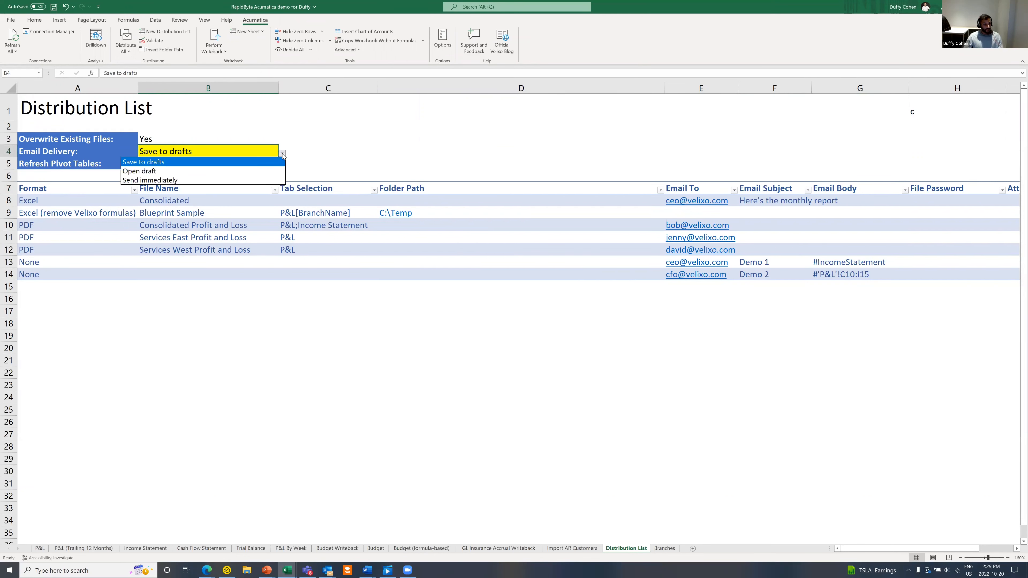
click(309, 124)
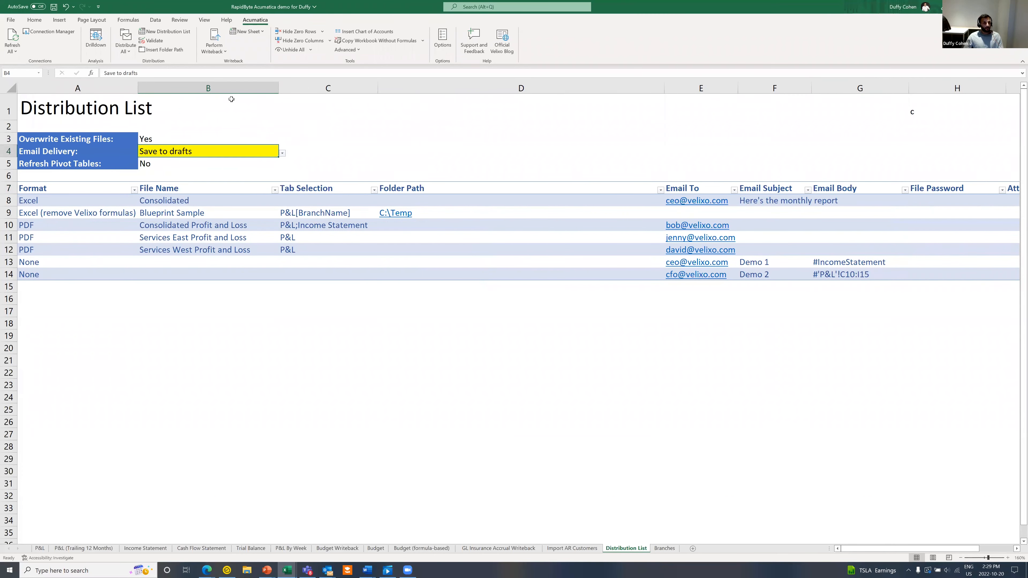
click(124, 37)
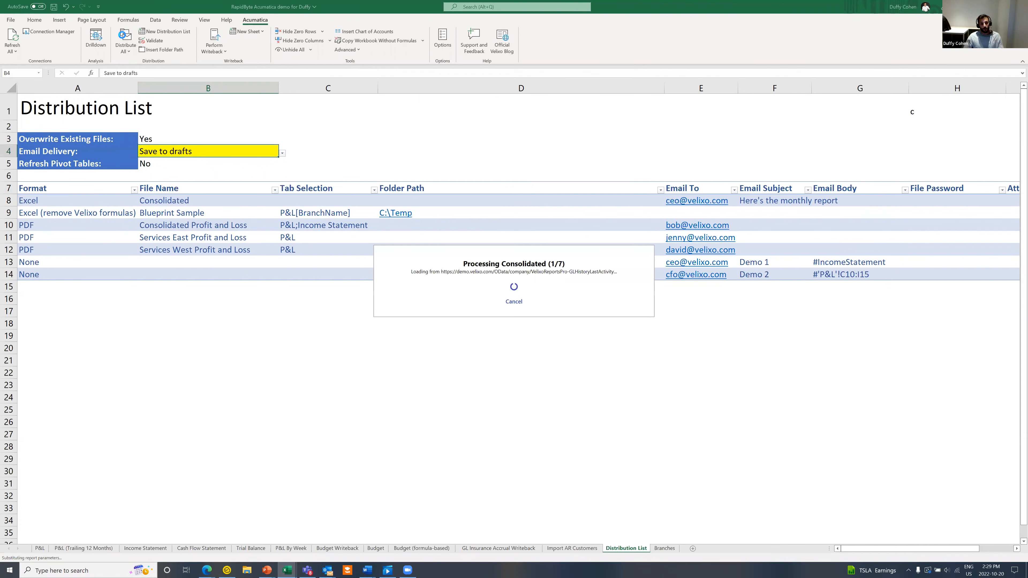
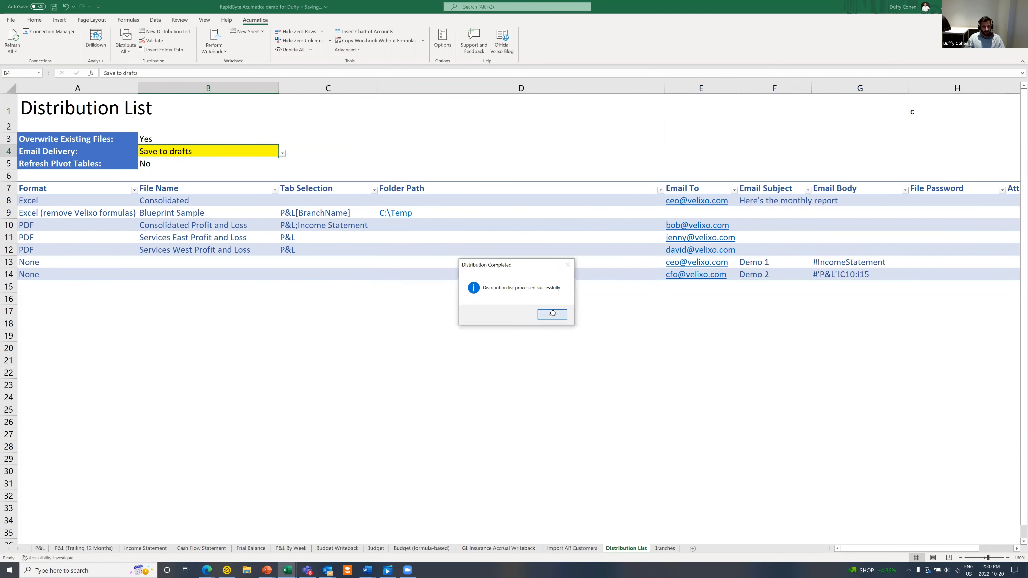
click(553, 315)
Step: Switch to the Outlook inbox window and show the mailbox's Drafts folder from its first message
mouse_move(334, 568)
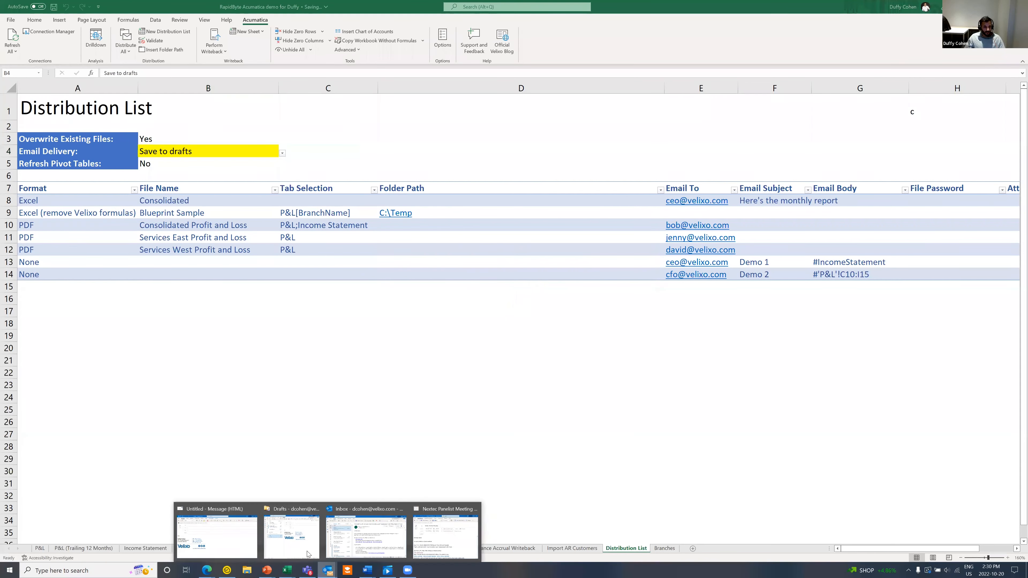
click(365, 544)
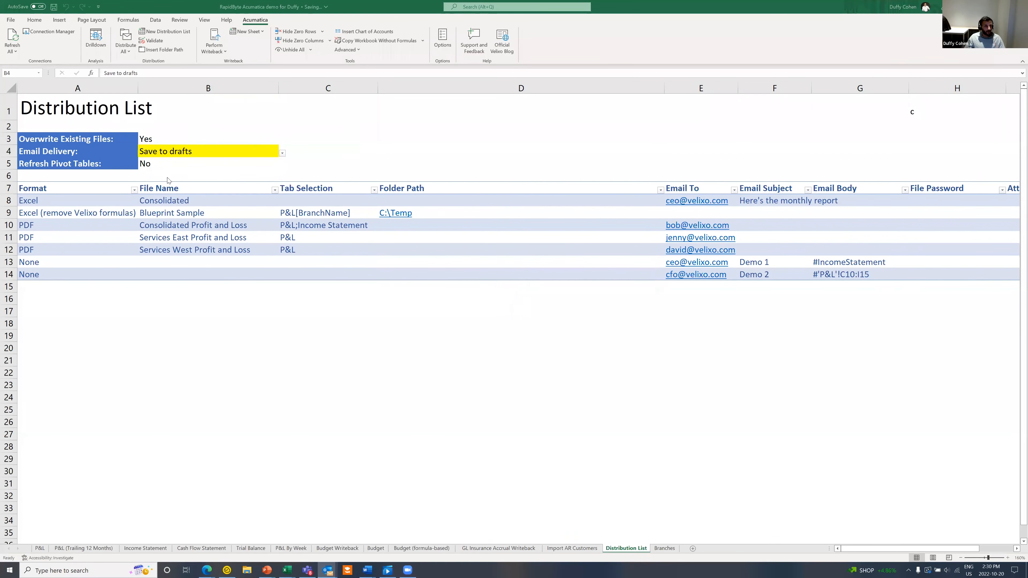
click(39, 60)
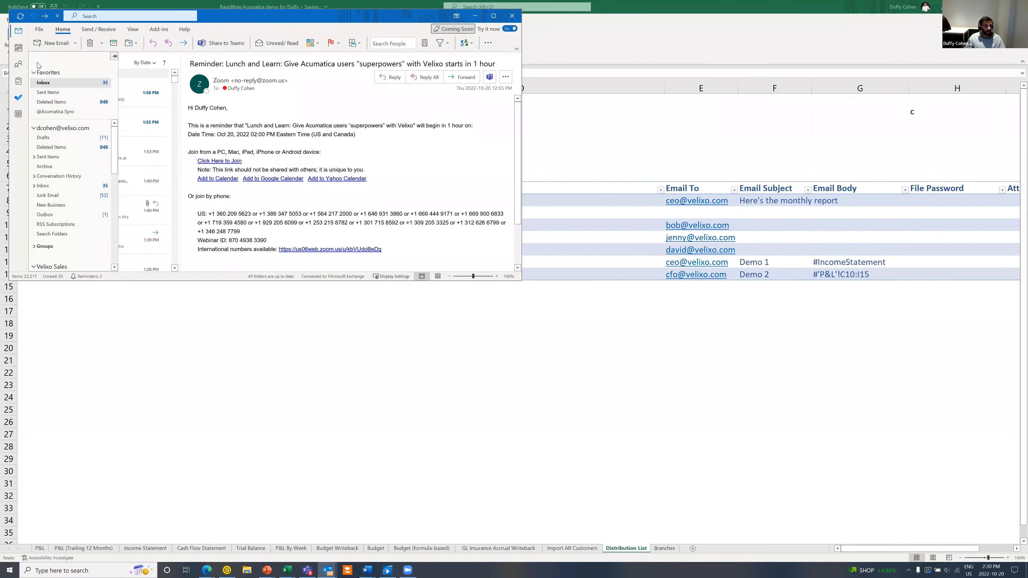
click(65, 137)
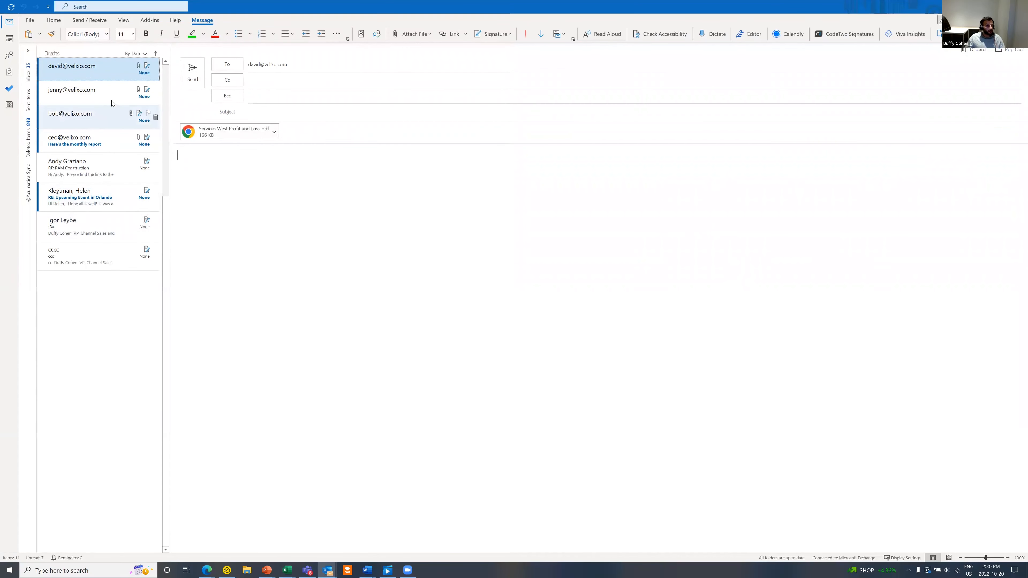
scroll(115, 239, up, 3)
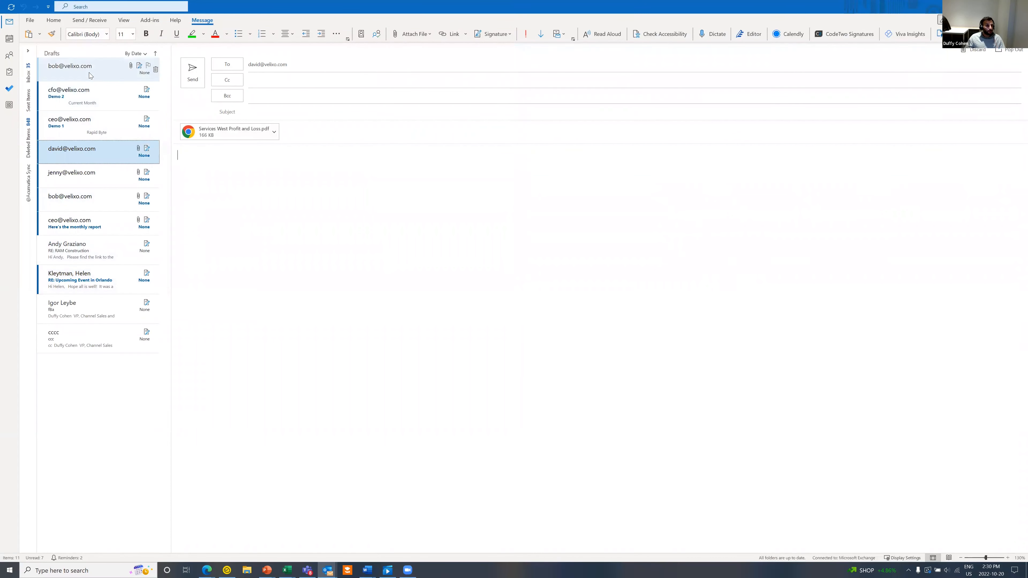
Step: Open the Consolidated Profit and Loss.pdf attachment from the first draft message in a maximized window
click(89, 73)
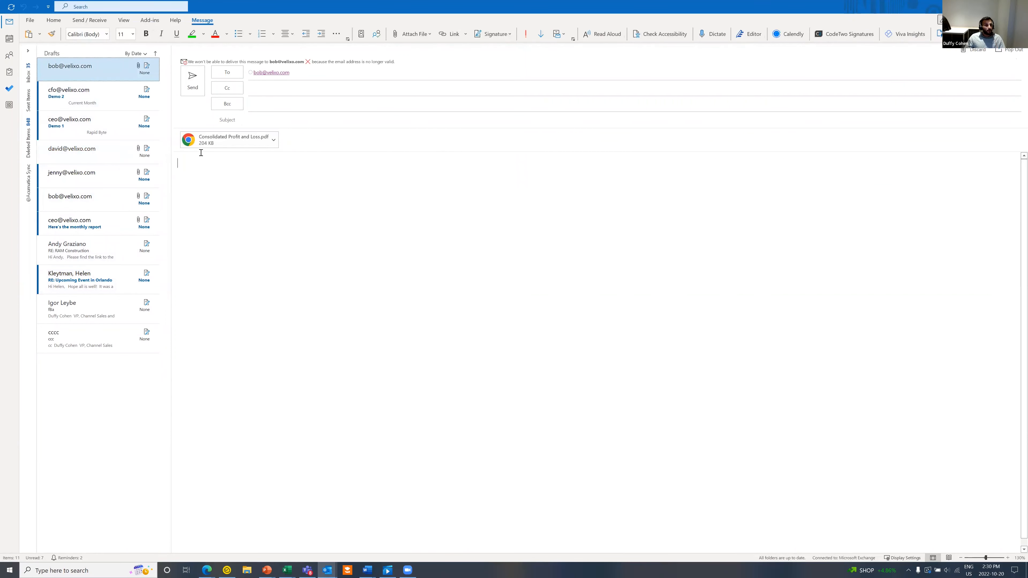
click(211, 143)
double_click(261, 146)
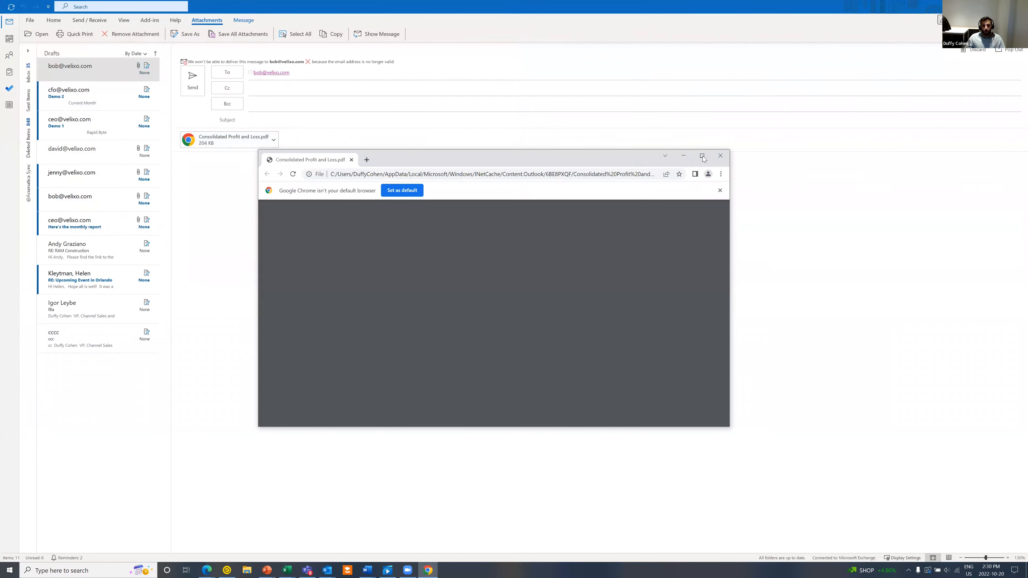
click(703, 156)
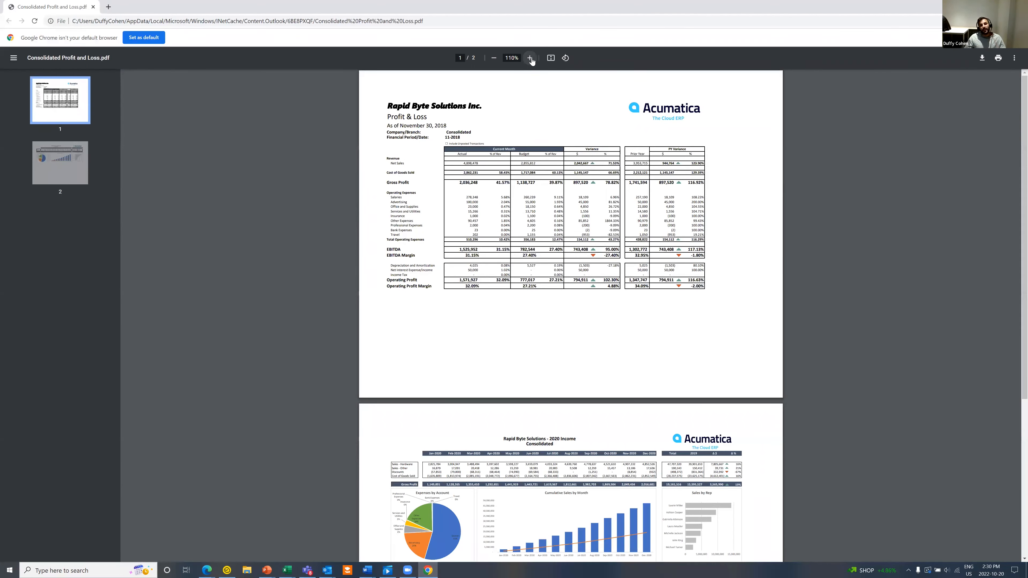
Step: Enlarge the PDF to 150%, review the Profit & Loss page and the 2020 income page, and close it
click(531, 59)
click(530, 58)
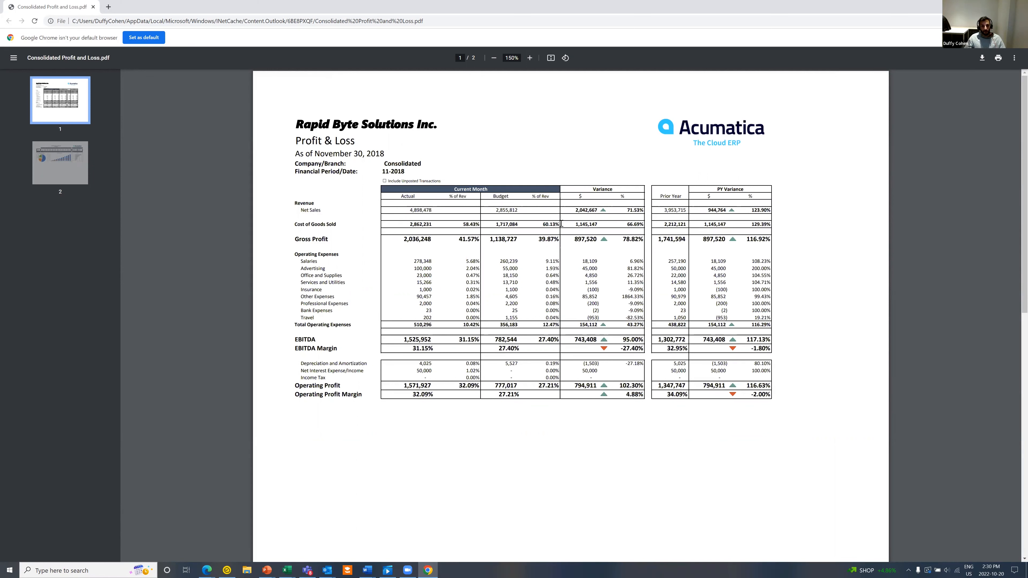
scroll(561, 226, down, 5)
scroll(554, 231, down, 3)
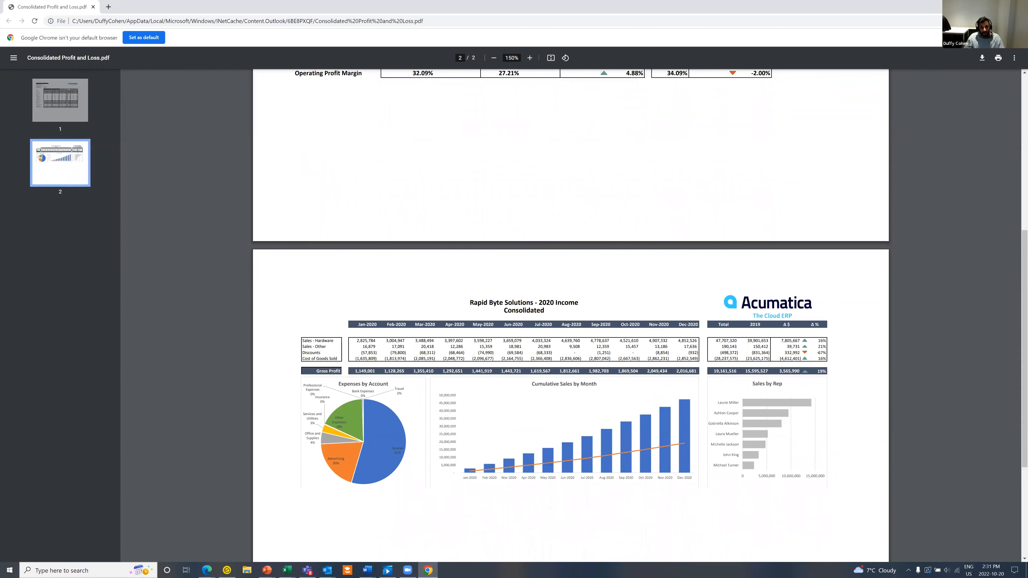
click(94, 7)
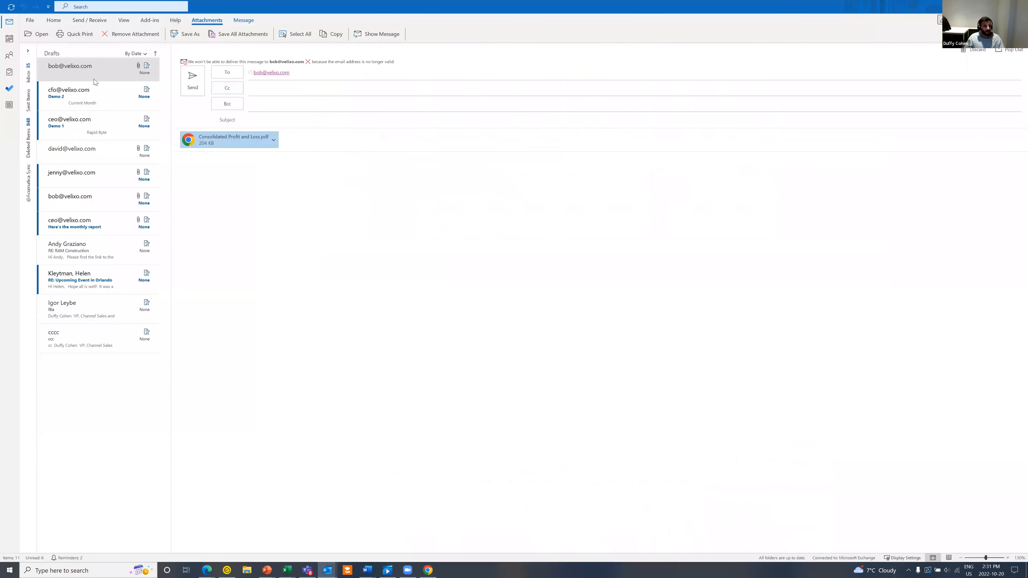
Step: View the draft with the subject Demo 2, checking its recipient field and the report range in its body
click(65, 91)
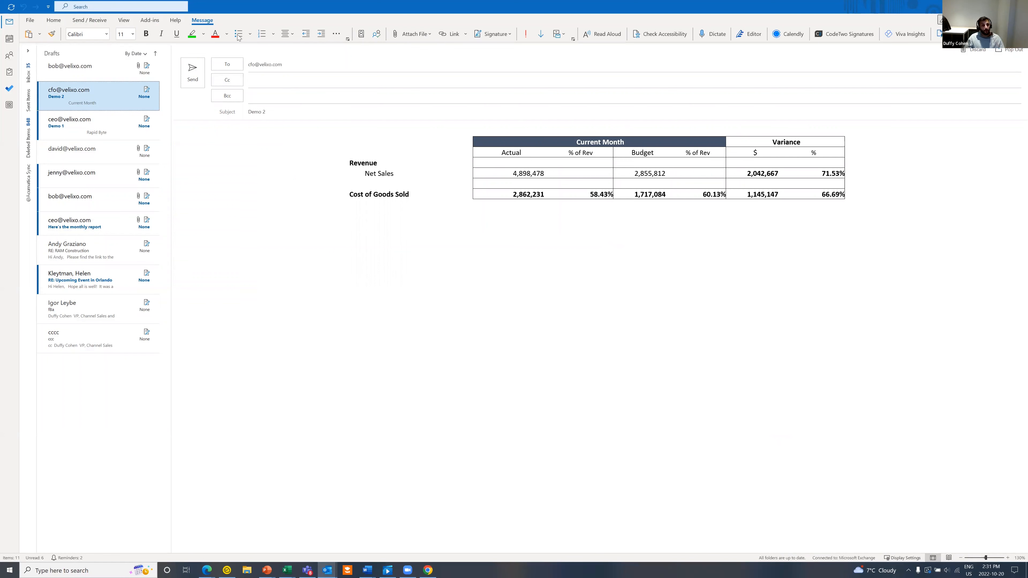
click(284, 69)
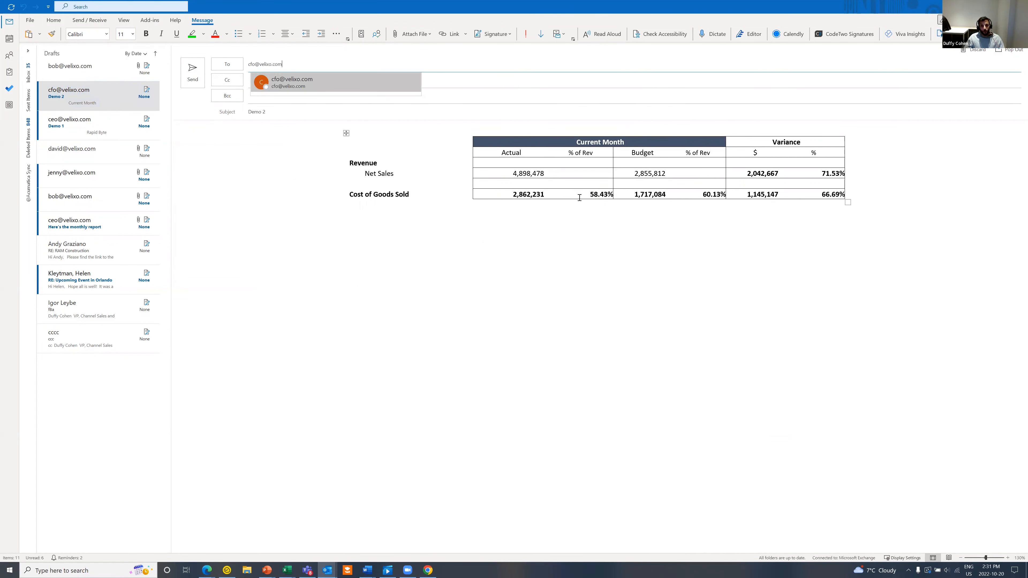
click(591, 212)
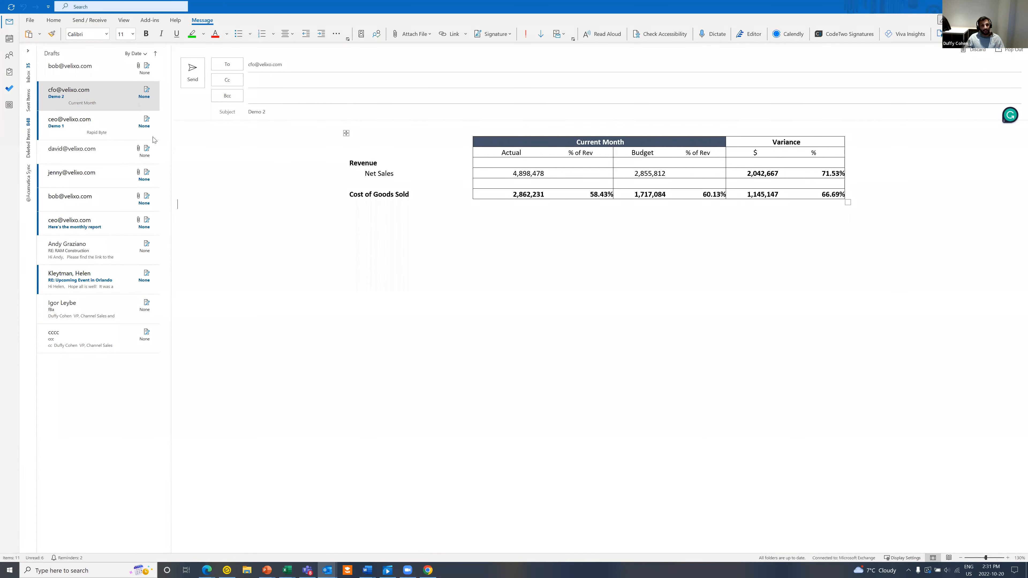
Step: View the draft with the subject Demo 1, and open the Services West Profit and Loss.pdf attachment from the draft that carries it
click(69, 127)
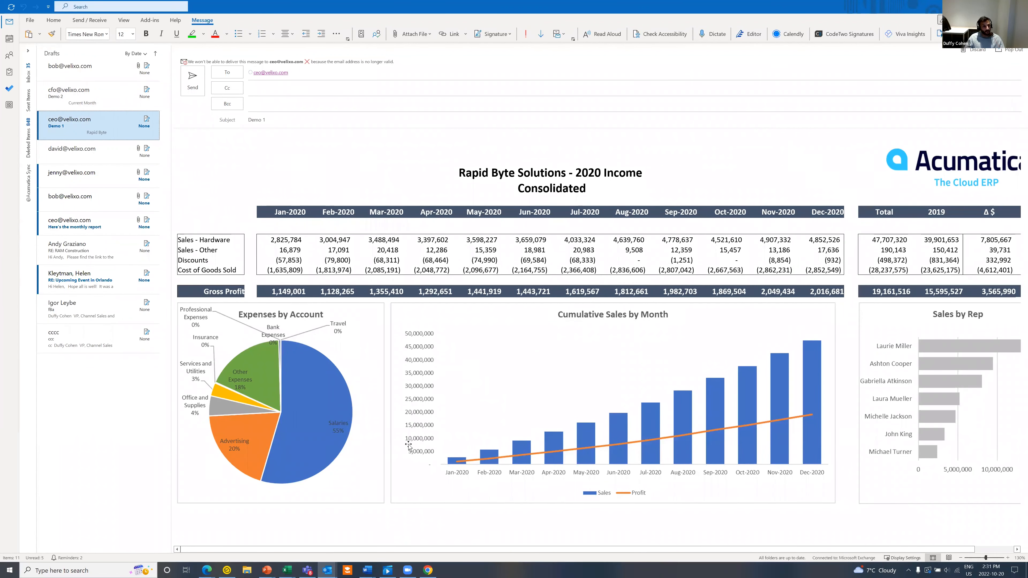
click(92, 153)
click(213, 135)
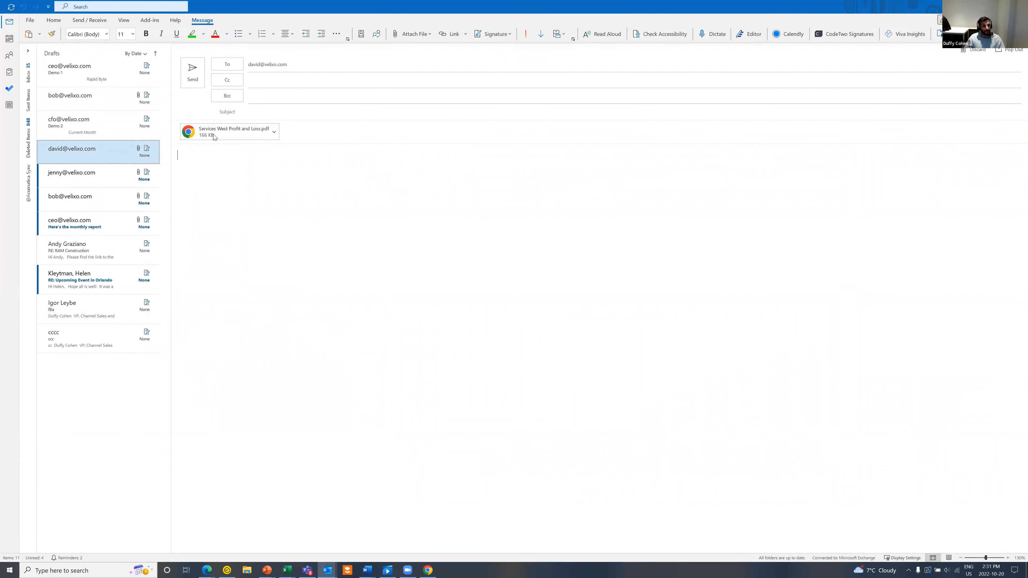
double_click(214, 134)
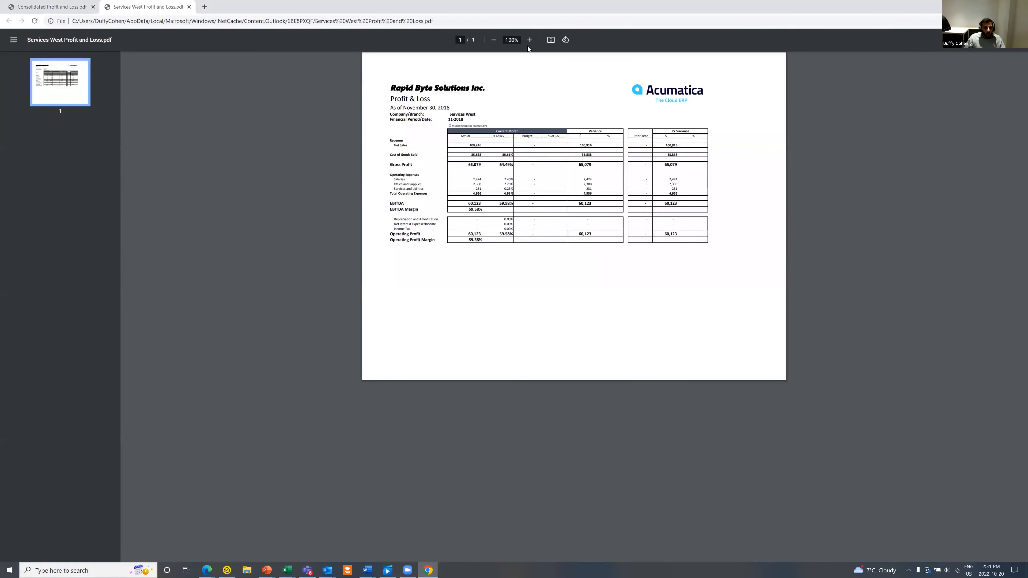
Step: Enlarge the Services West PDF to 250%, review its Profit & Loss table, and minimize the PDF window
click(530, 40)
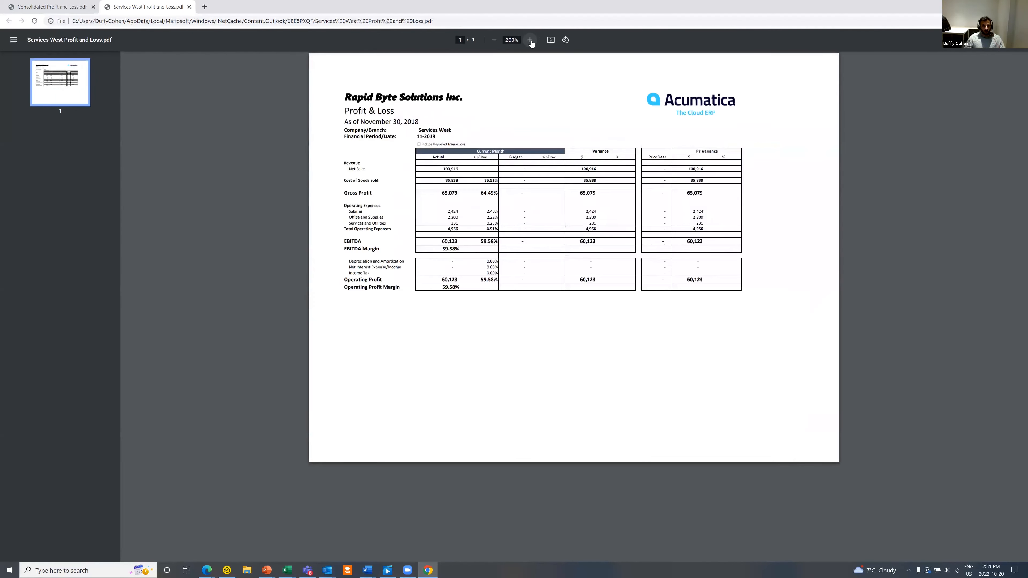
click(530, 40)
click(530, 40)
click(530, 40)
scroll(560, 212, down, 2)
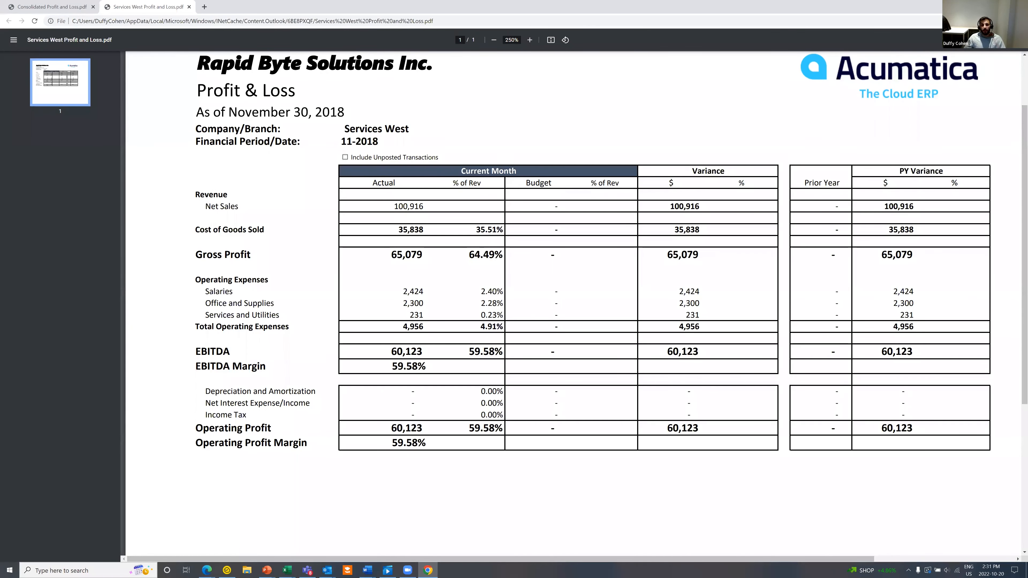
click(980, 5)
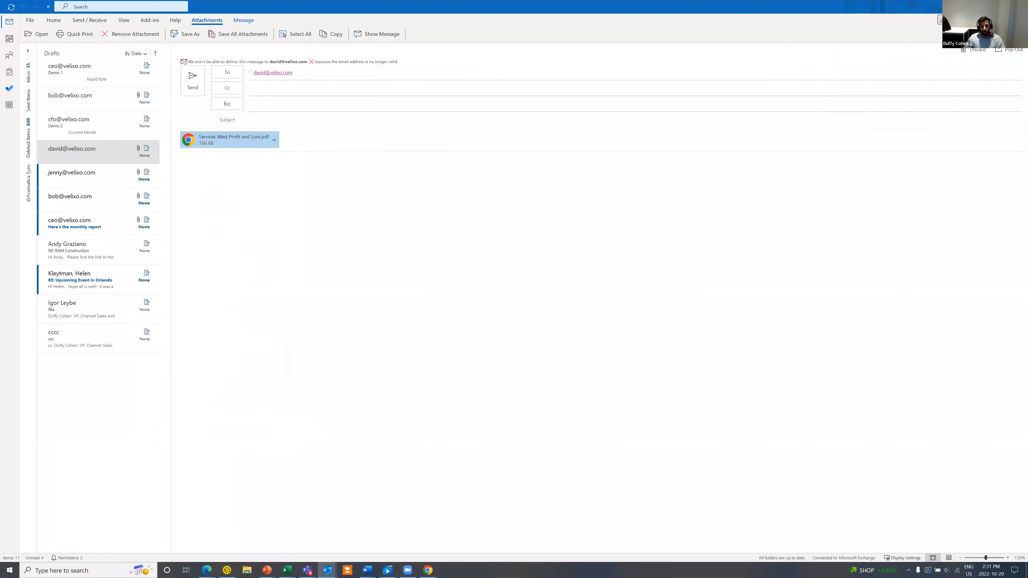
Step: Switch to the Excel workbook and add a new Journal Transaction writeback sheet, checking its first entry row and the other available sheet types
click(287, 571)
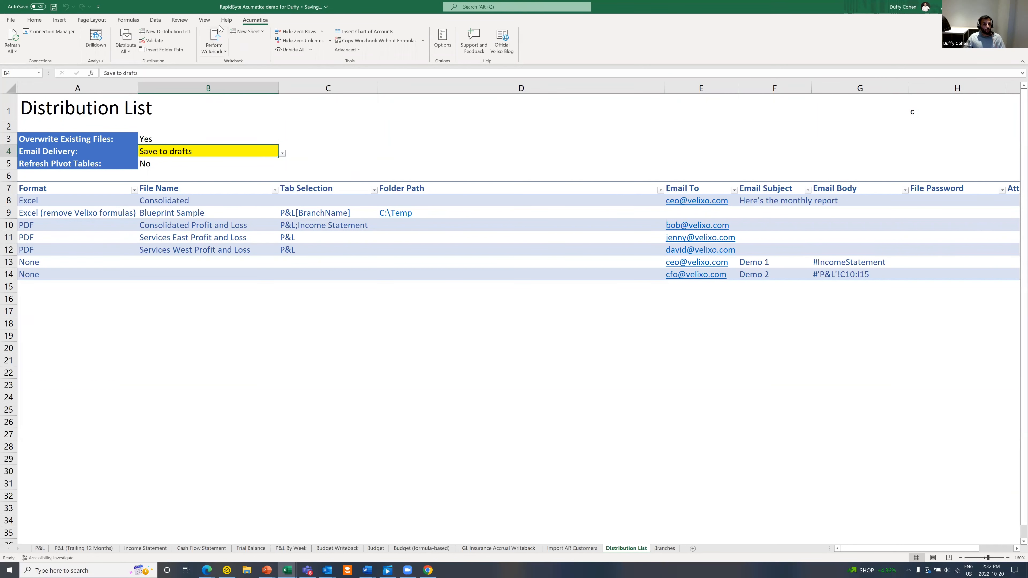
click(245, 32)
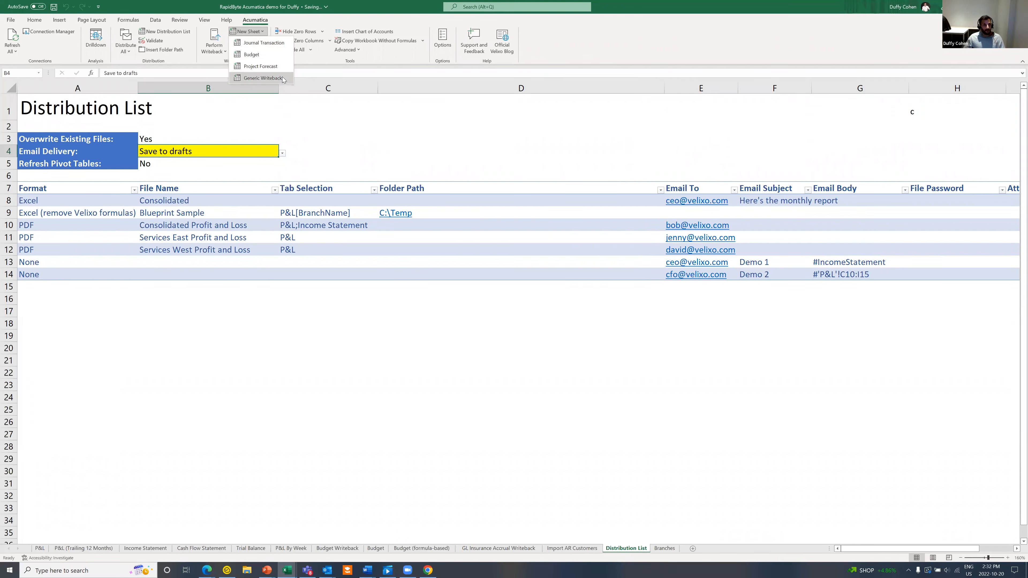
click(263, 42)
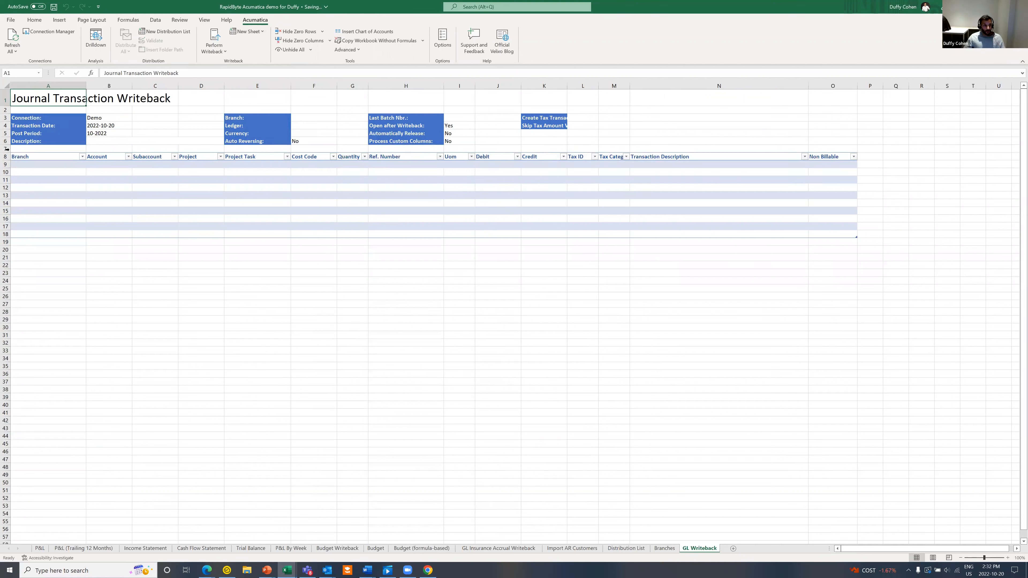
click(41, 167)
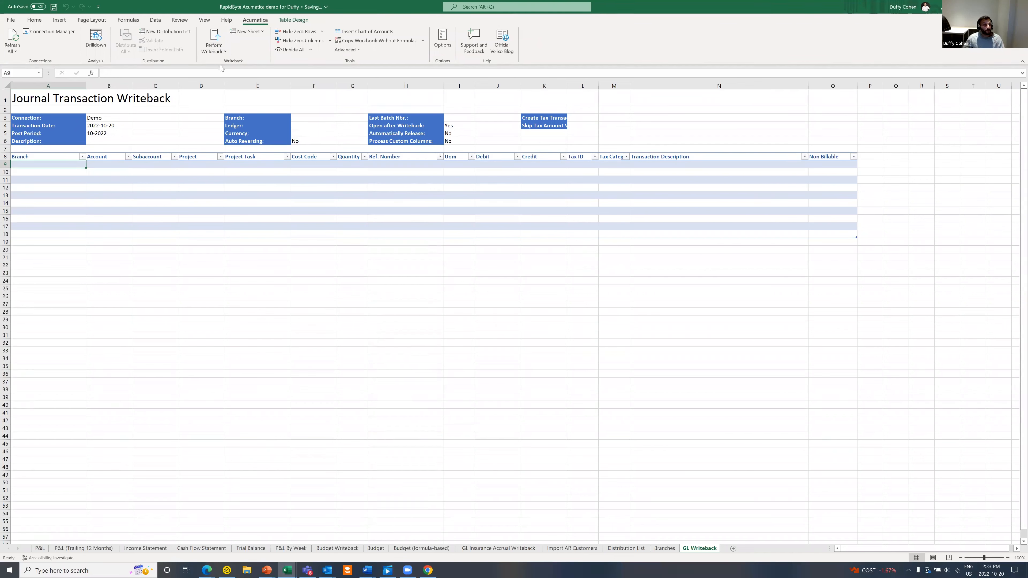
click(260, 33)
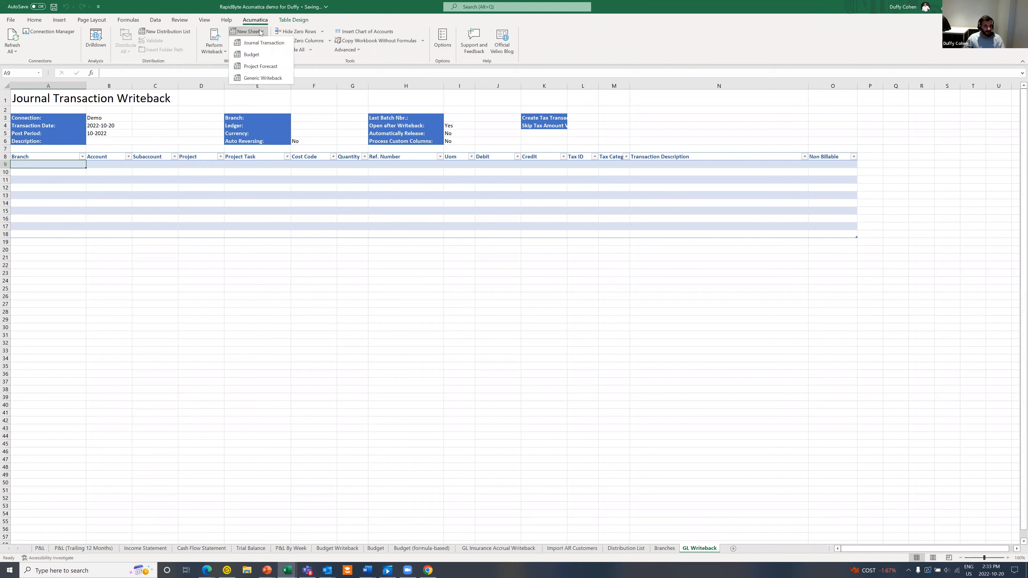
click(568, 350)
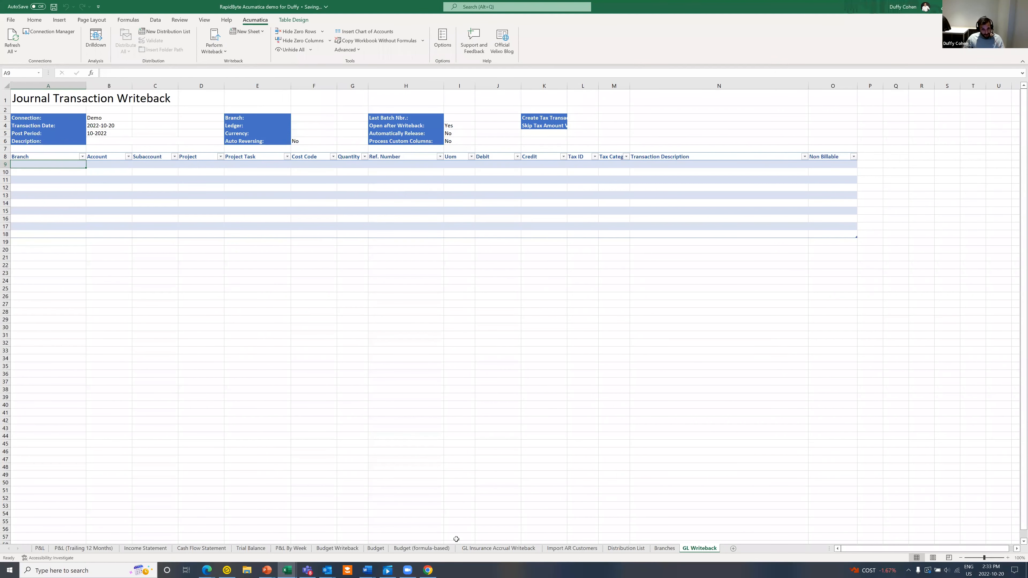
Step: Open the Budget (formula-based) sheet and enlarge it, keeping the Account column in view
click(437, 548)
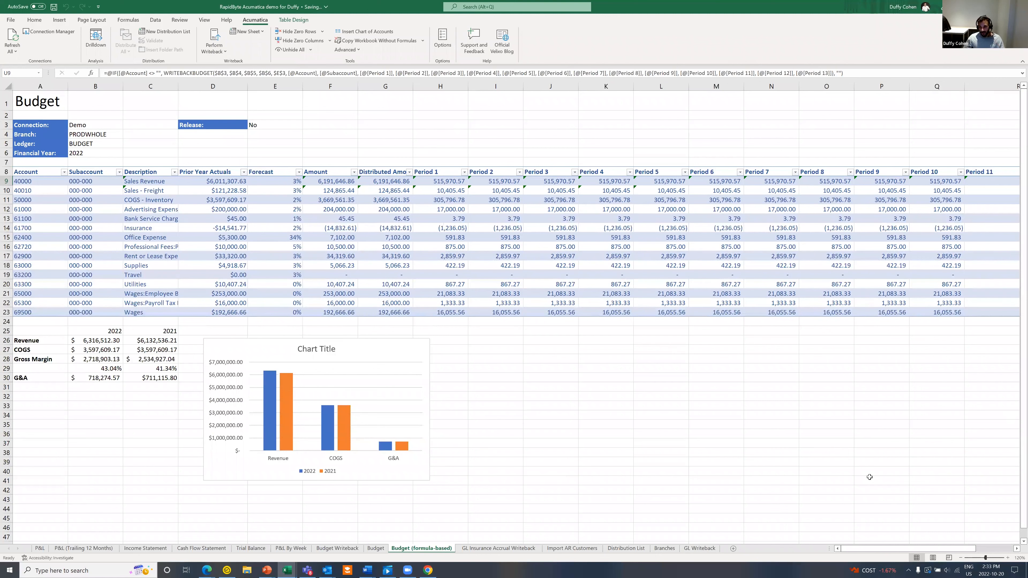
click(1008, 558)
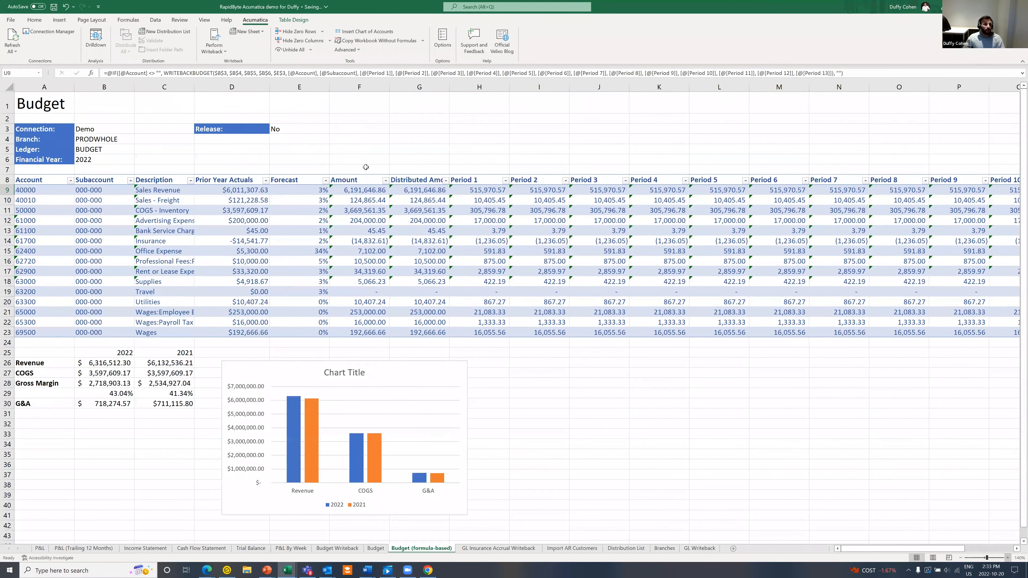
click(1008, 559)
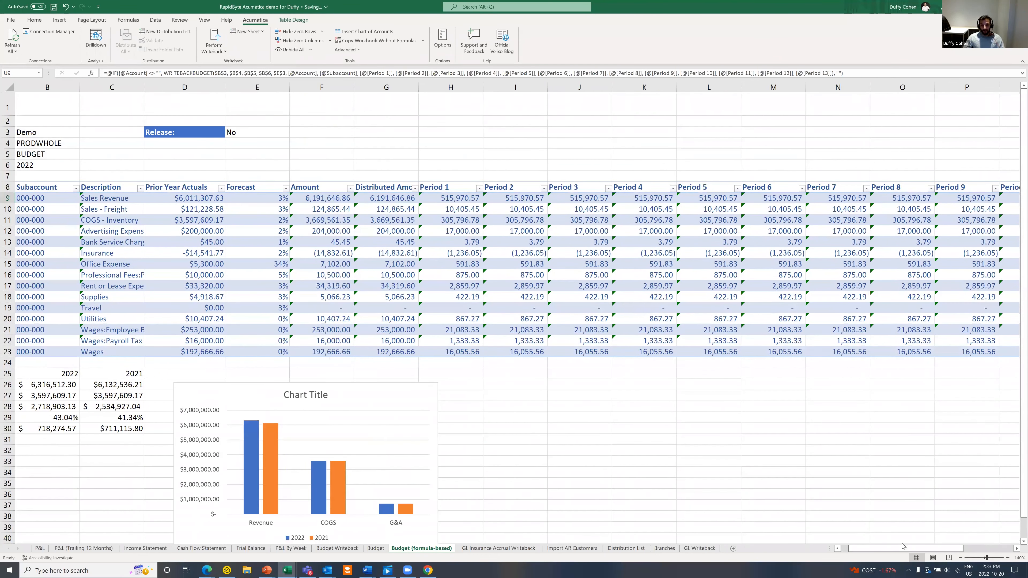
scroll(807, 446, left, 1)
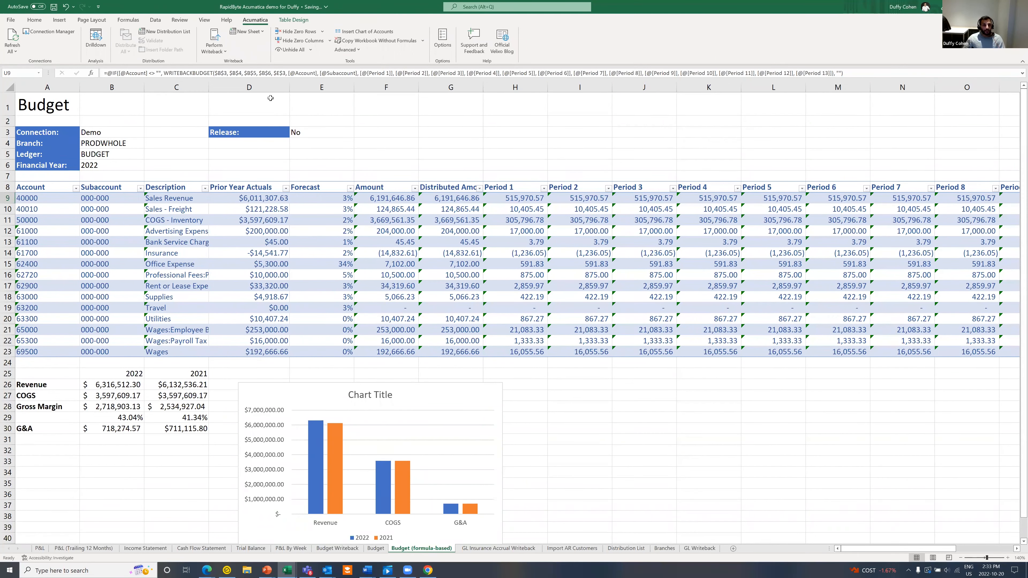
Step: Examine the Prior Year Actuals and Forecast columns and the formulas behind the Period 2 and Period 5 amounts
click(309, 86)
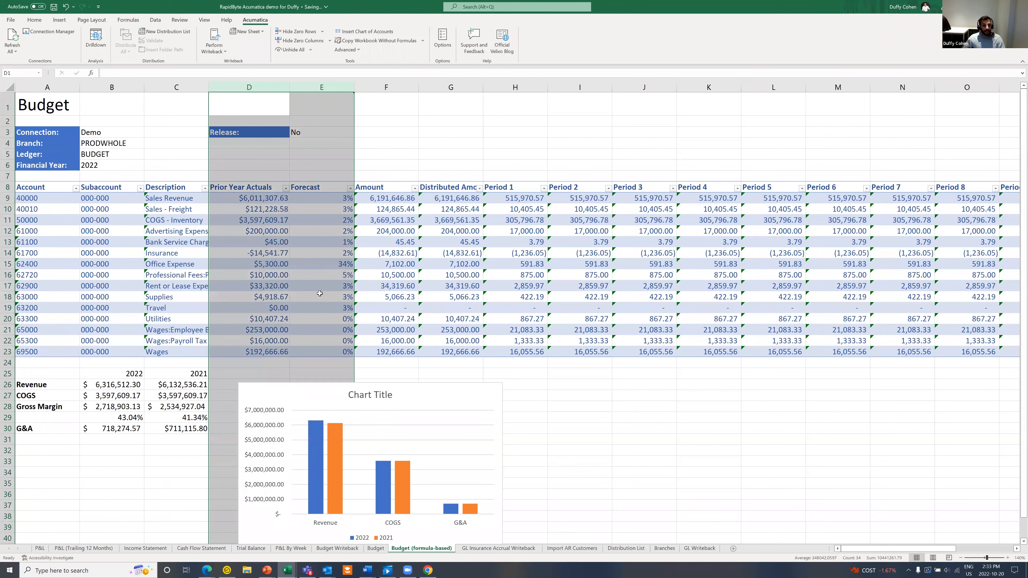
click(312, 285)
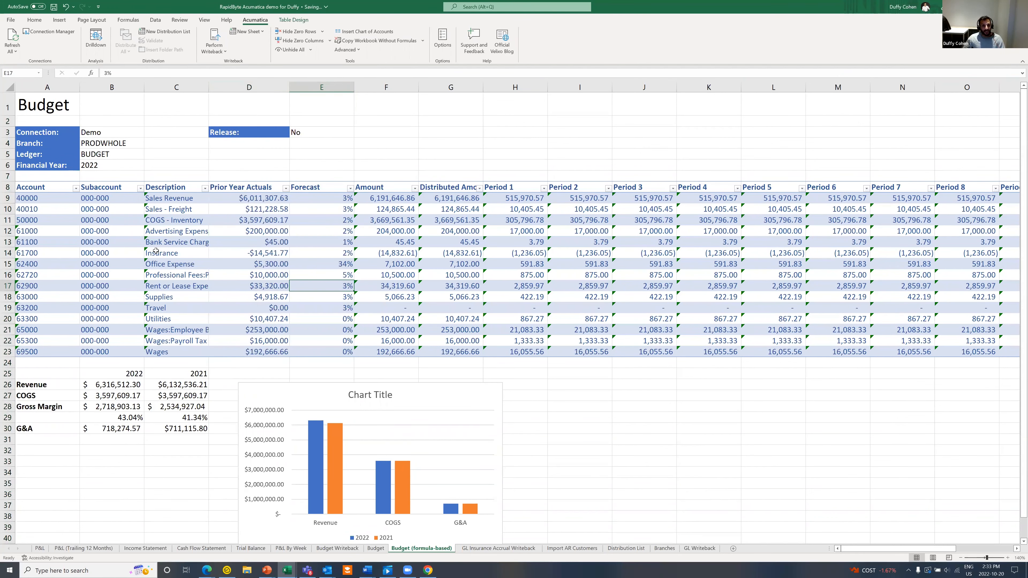
click(587, 207)
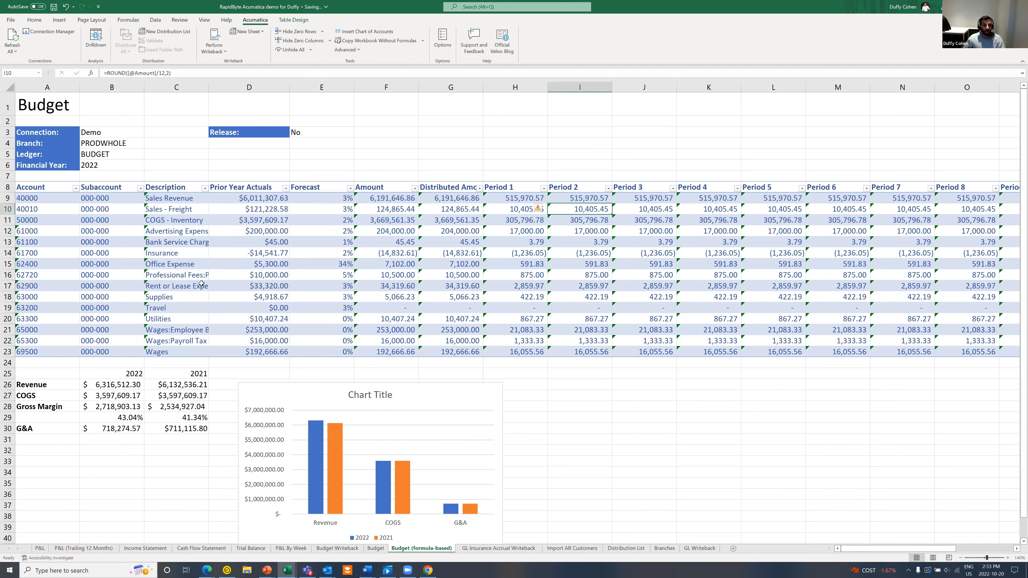
click(783, 219)
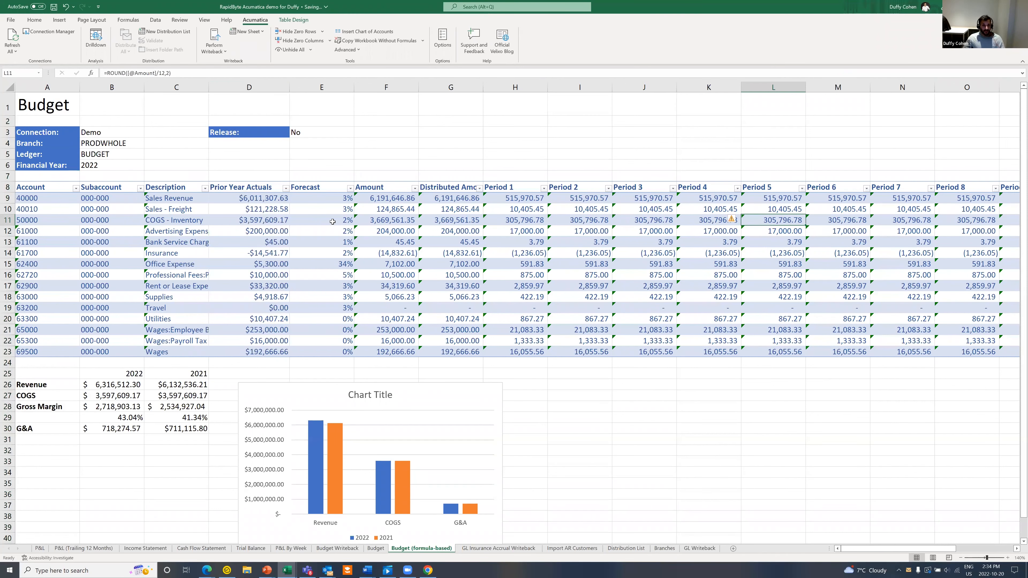
Step: Set the COGS - Inventory forecast to 35% and check the formula in its Amount cell
click(341, 221)
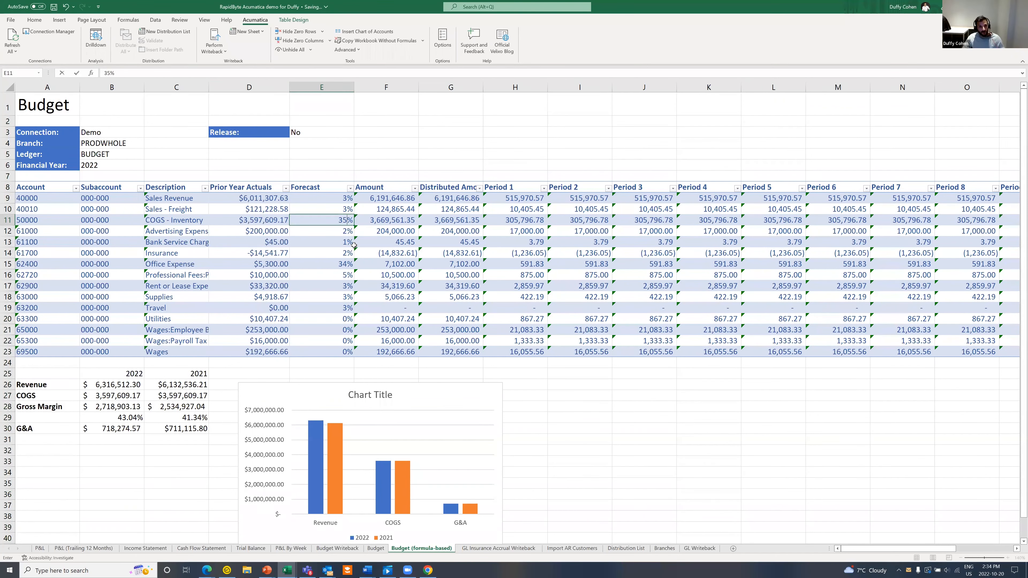
text(35)
click(418, 219)
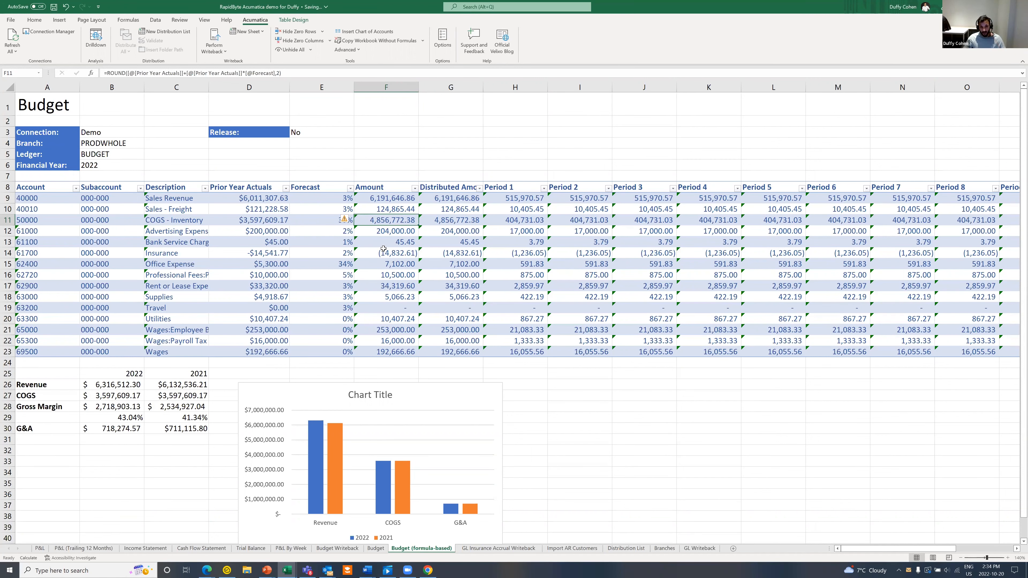
Step: Post a comment on the Office Expense amount that mentions a colleague and asks "can you please assist"
right_click(393, 268)
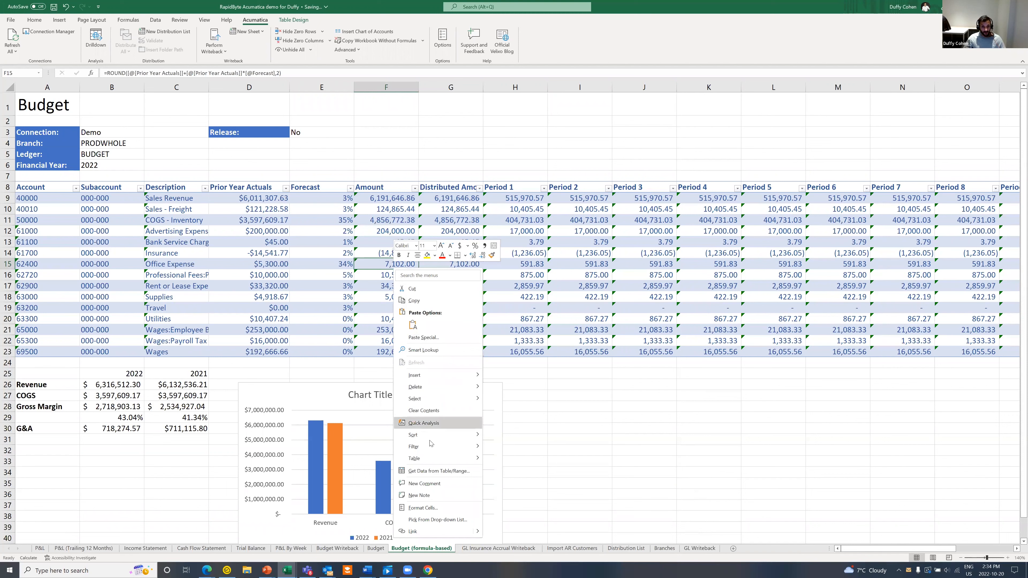
click(427, 485)
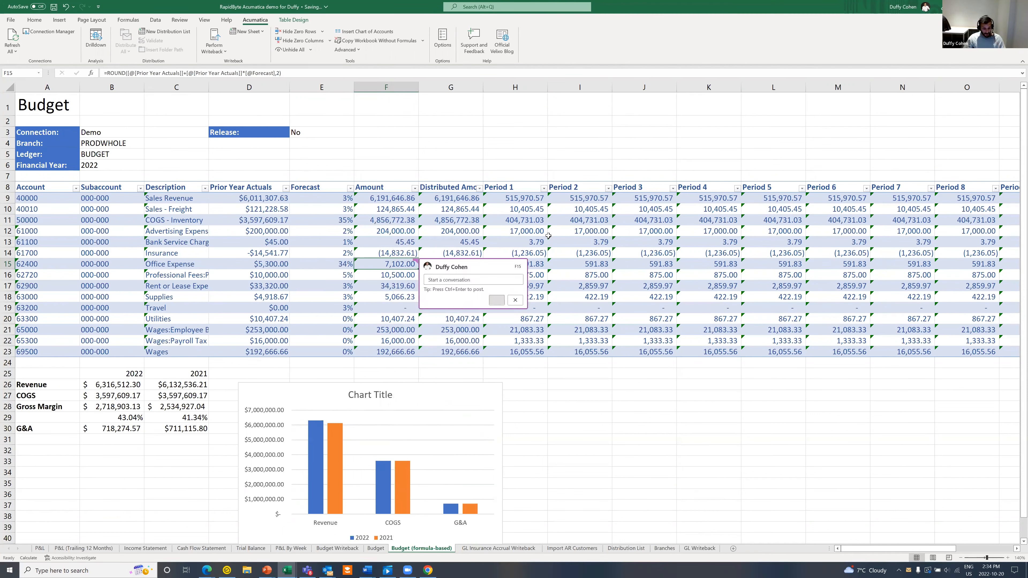
text(@marianne, can you please assist)
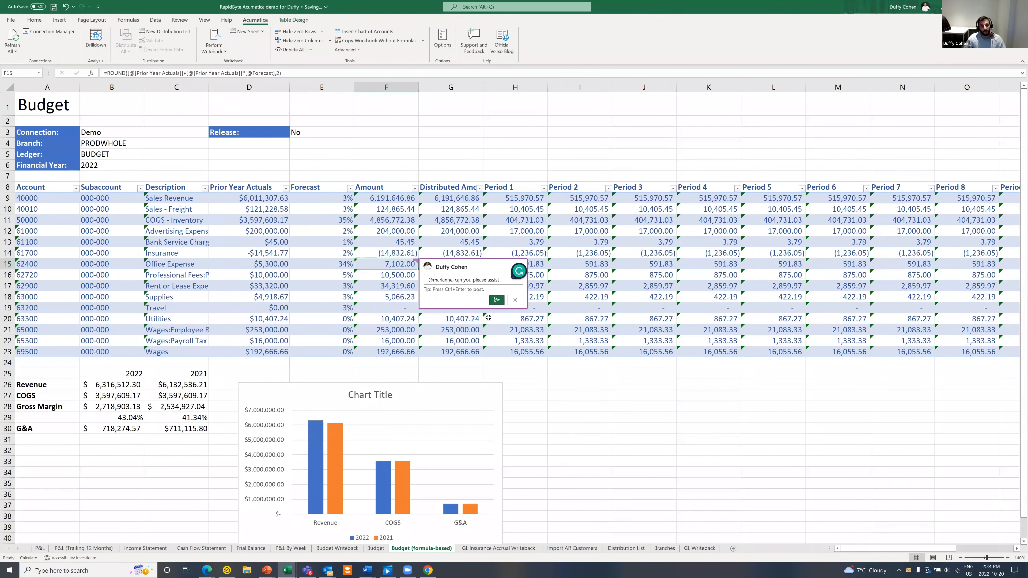
click(496, 300)
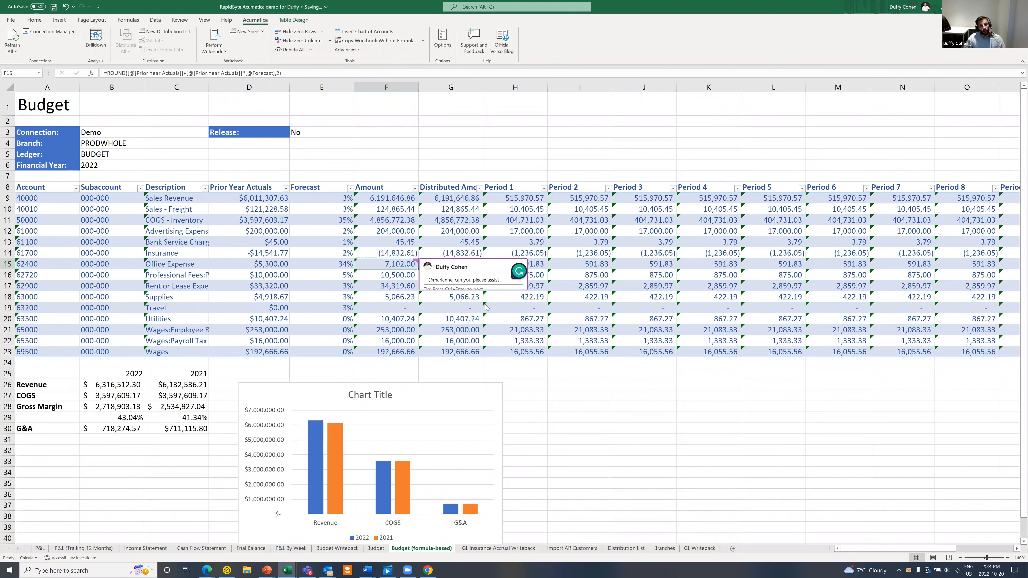
click(431, 143)
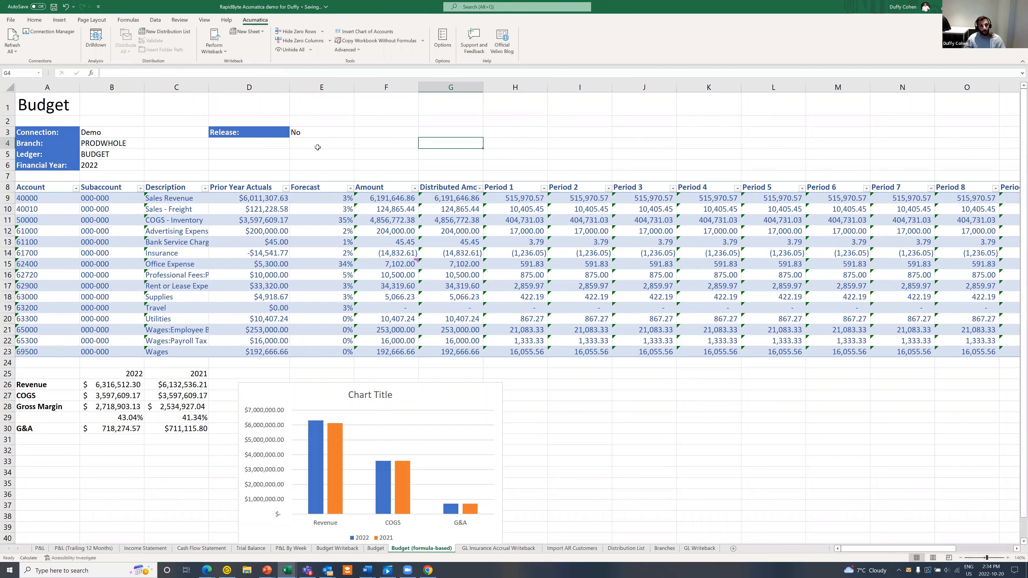
Step: Show all comments on the budget sheet, review the posted one, and close the comment list
click(180, 21)
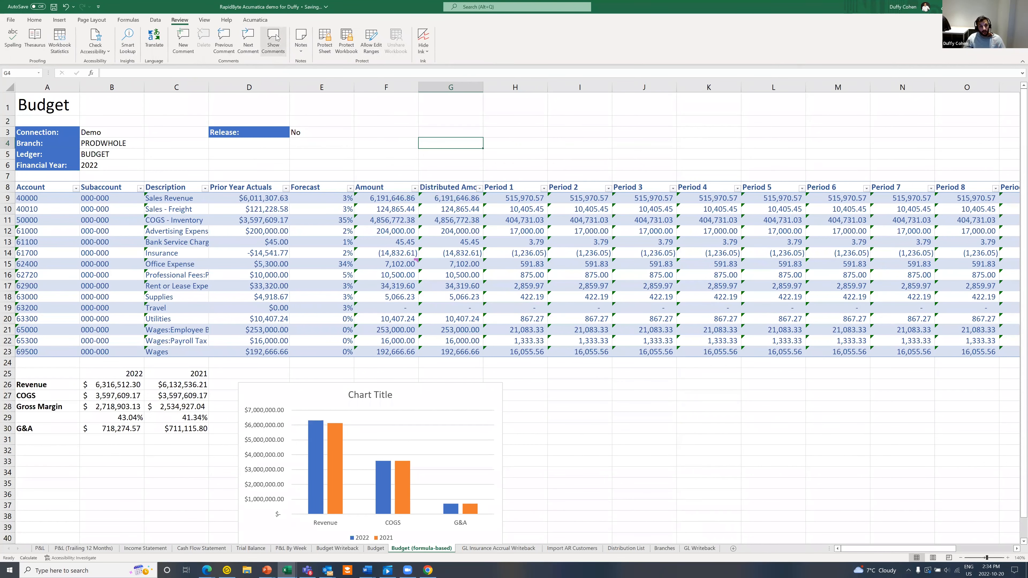
click(273, 44)
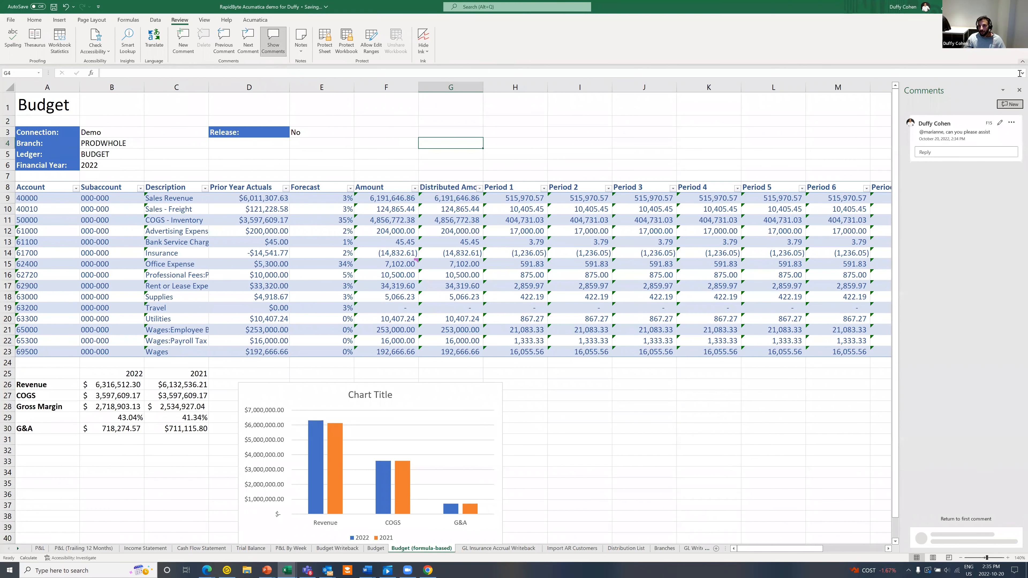
click(1019, 90)
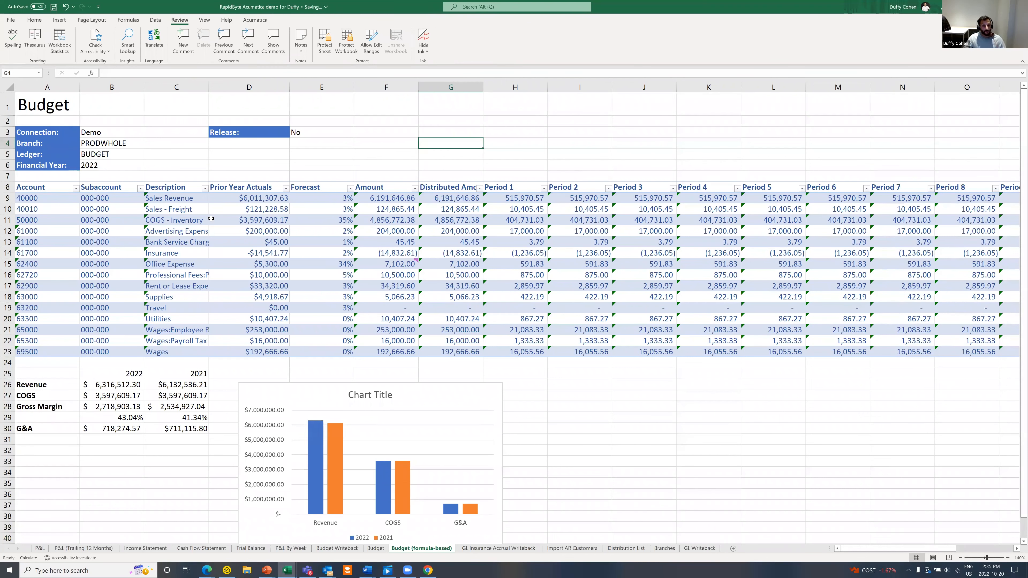
Step: Write the budget sheet back to Acumatica and dismiss the completion message
click(248, 20)
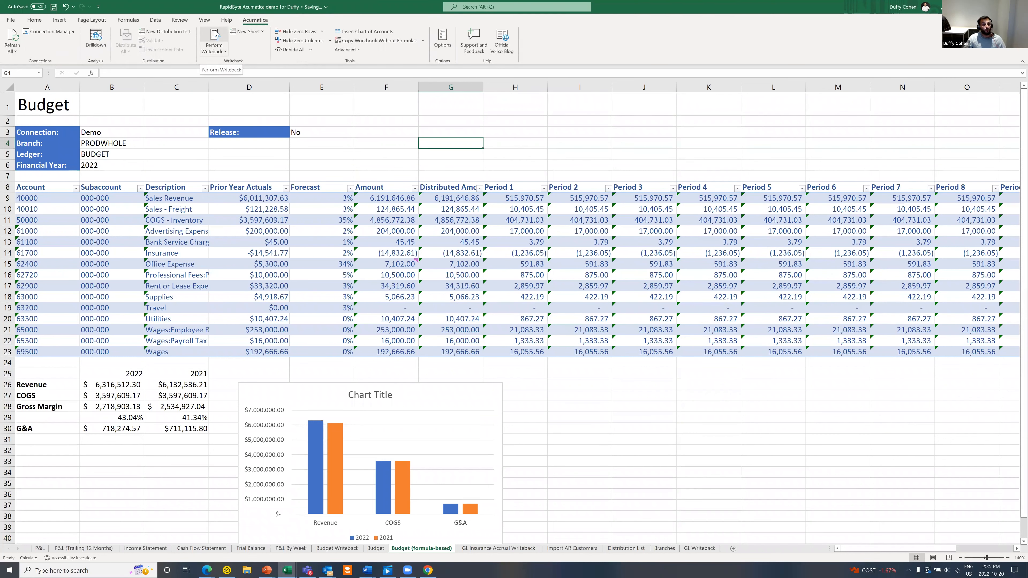
click(214, 37)
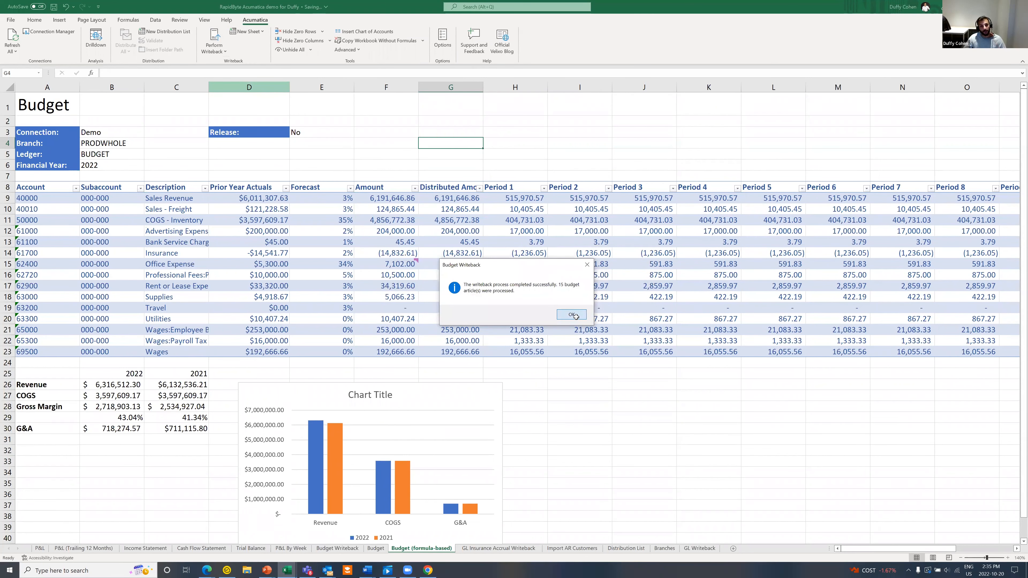
click(575, 316)
Step: Check the choices for the budget's Release setting and keep it at No
click(316, 131)
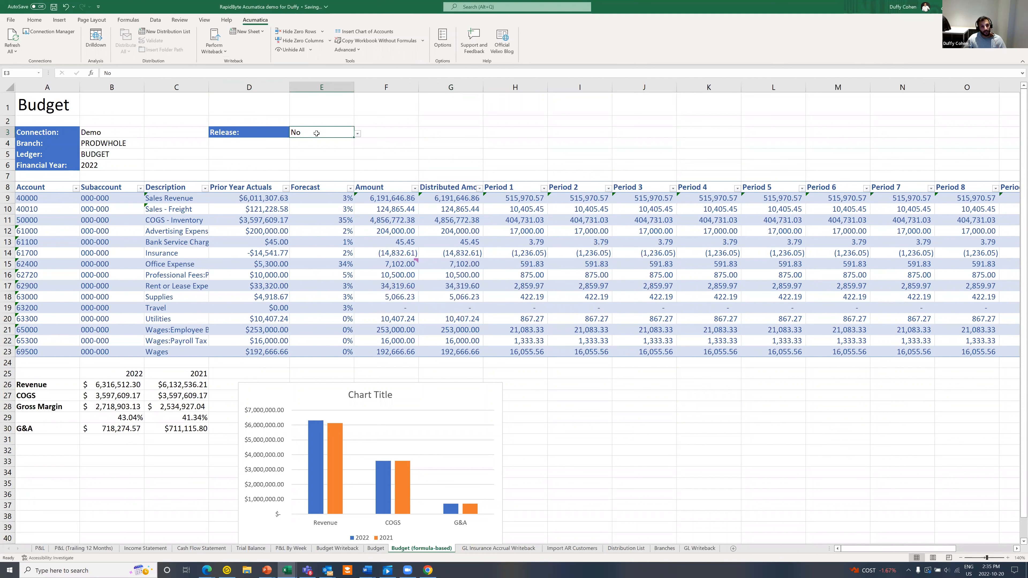
click(358, 135)
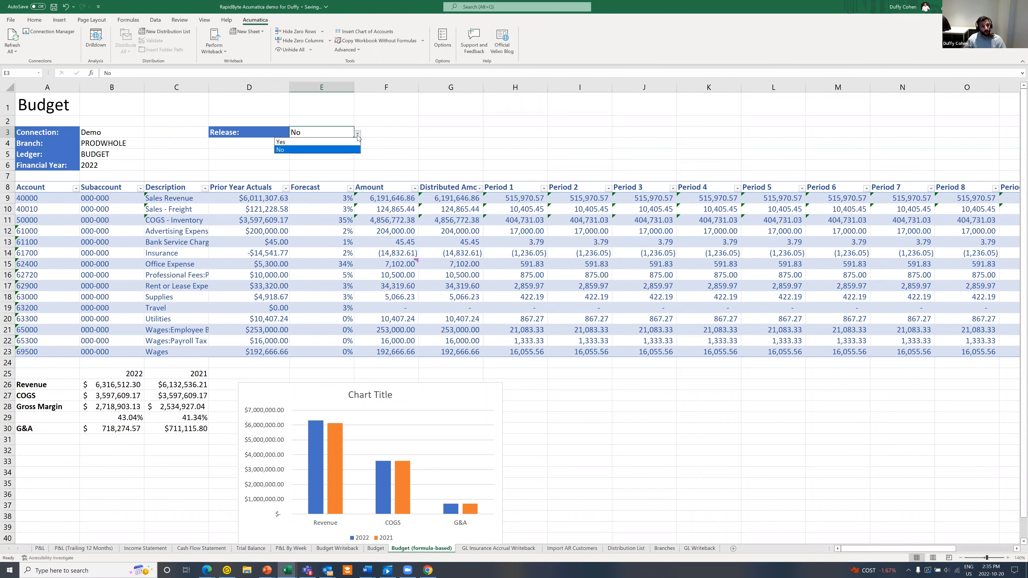
click(353, 150)
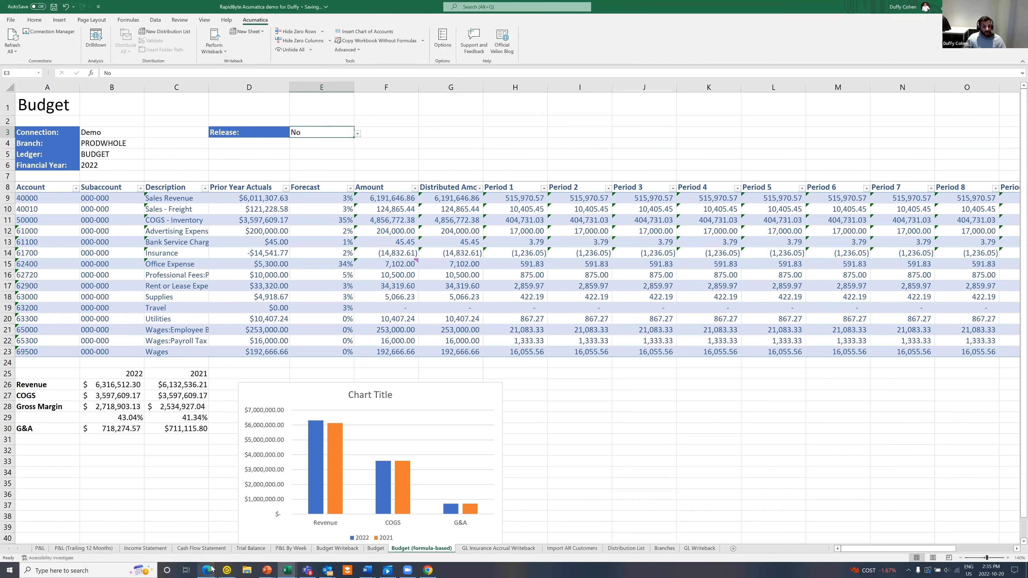
Step: Switch to Acumatica in the browser, search for "budget" and open the Release Budgets screen to review the unreleased budget lines
mouse_move(211, 569)
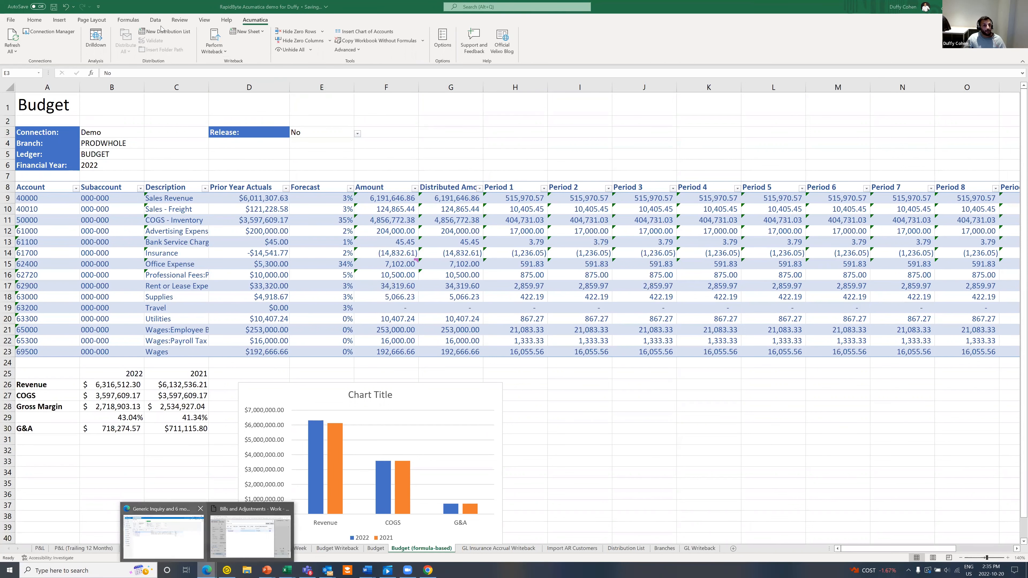
click(163, 532)
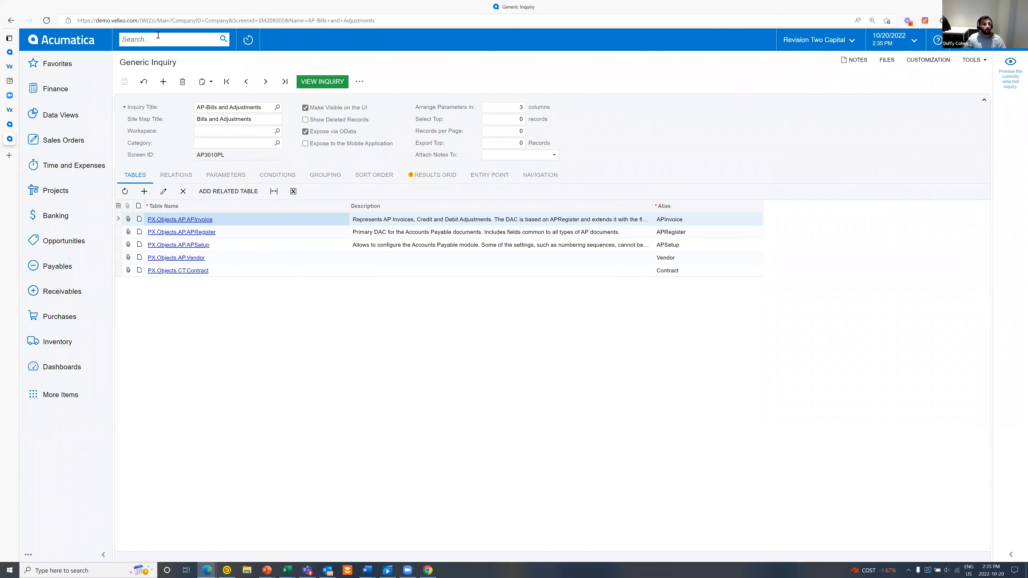
click(82, 38)
click(163, 44)
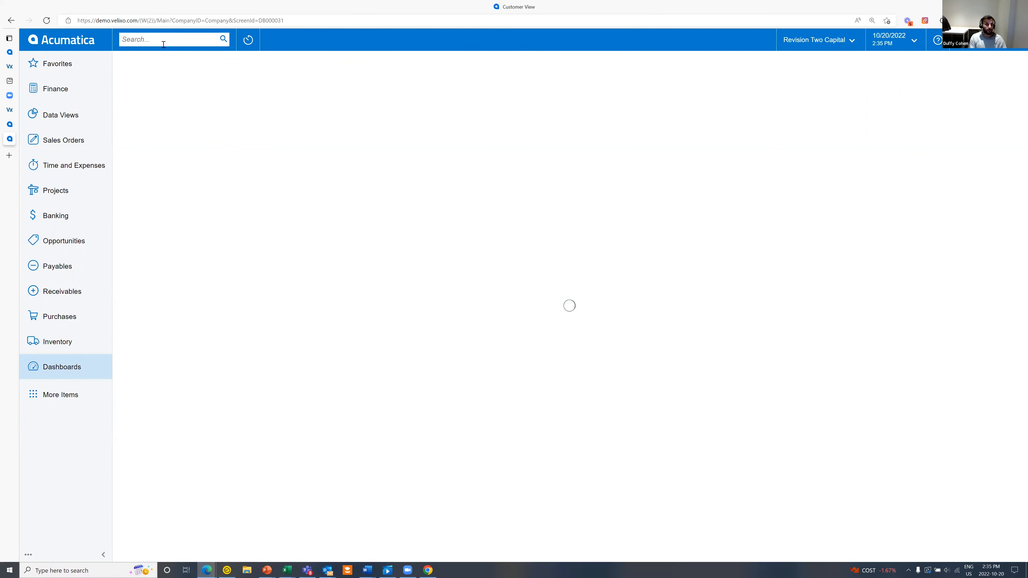
text(budget)
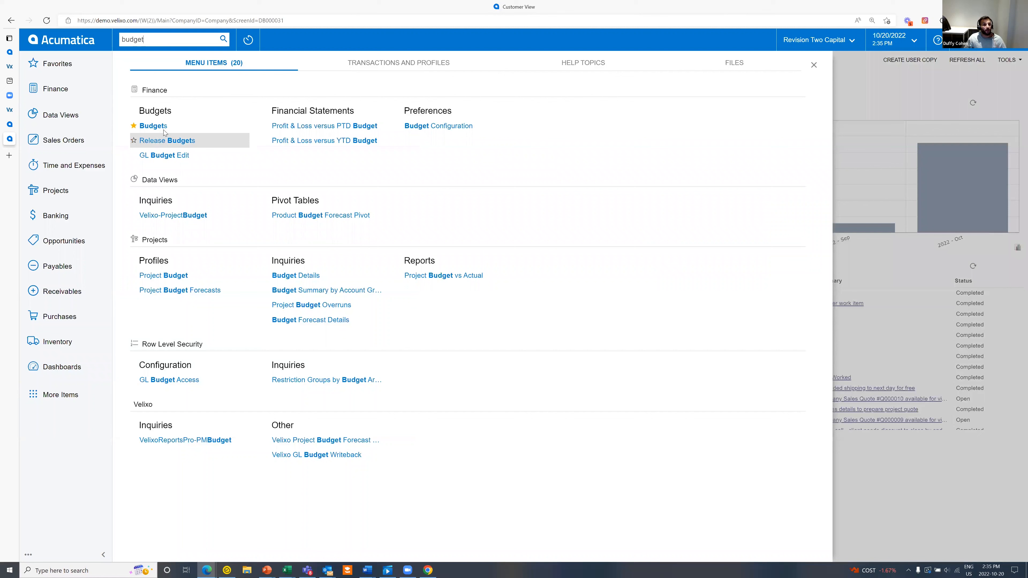
click(165, 134)
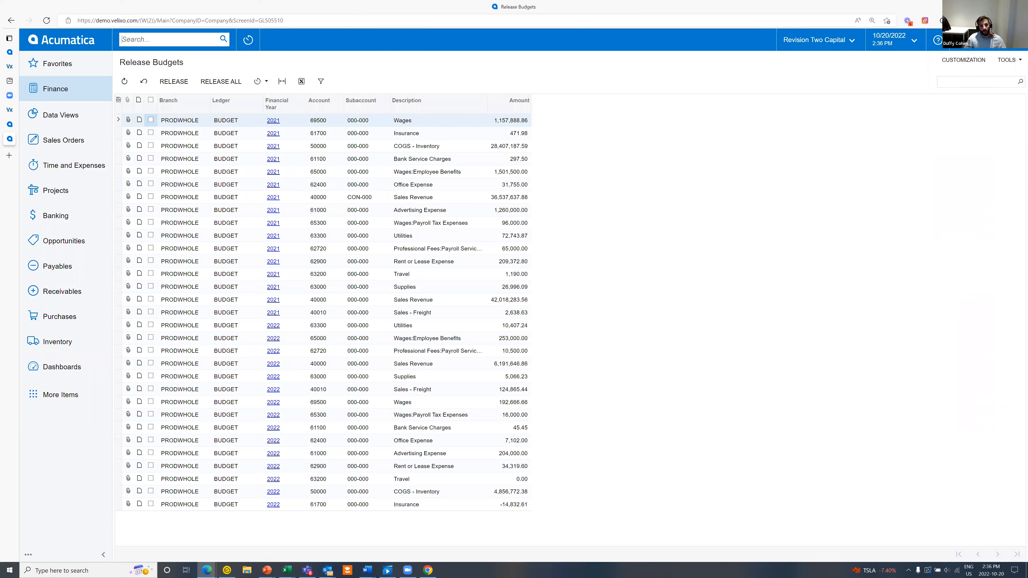
Step: Return to Excel and create a generic writeback worksheet from the "Import AR Cash Sale | AR304000 - Cash Sales" import scenario
key(alt+Tab)
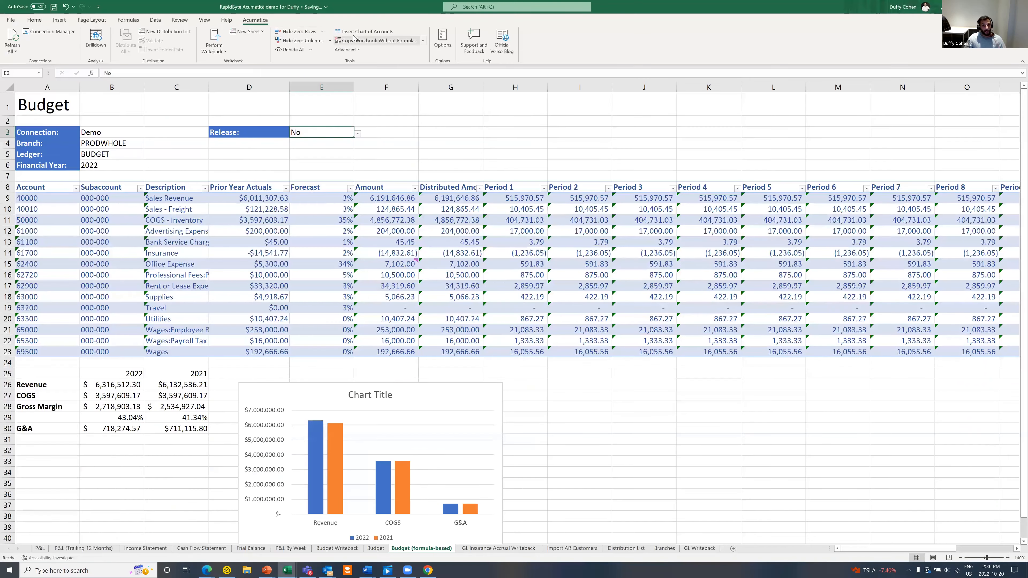
click(248, 31)
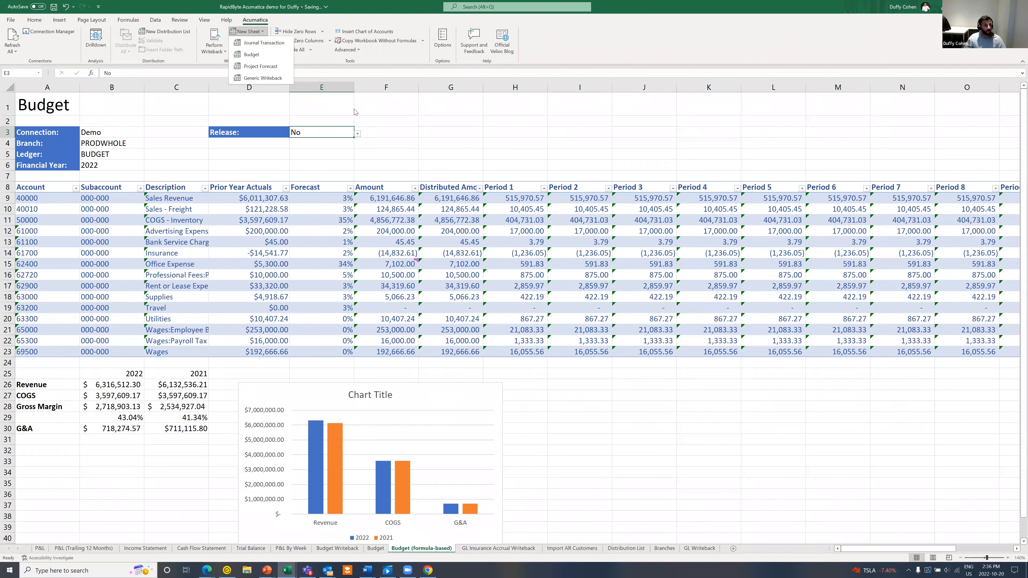
click(280, 80)
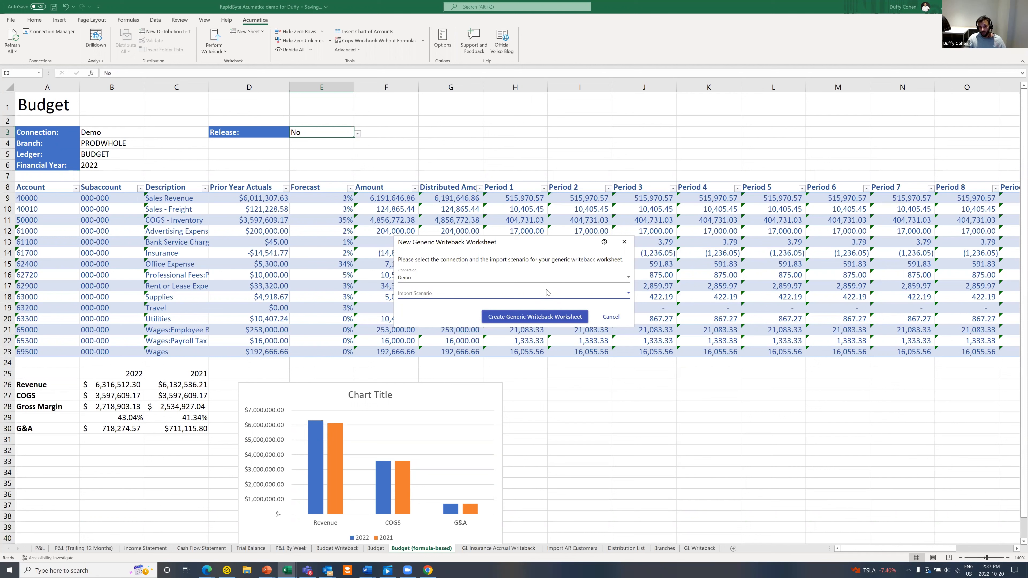
click(563, 292)
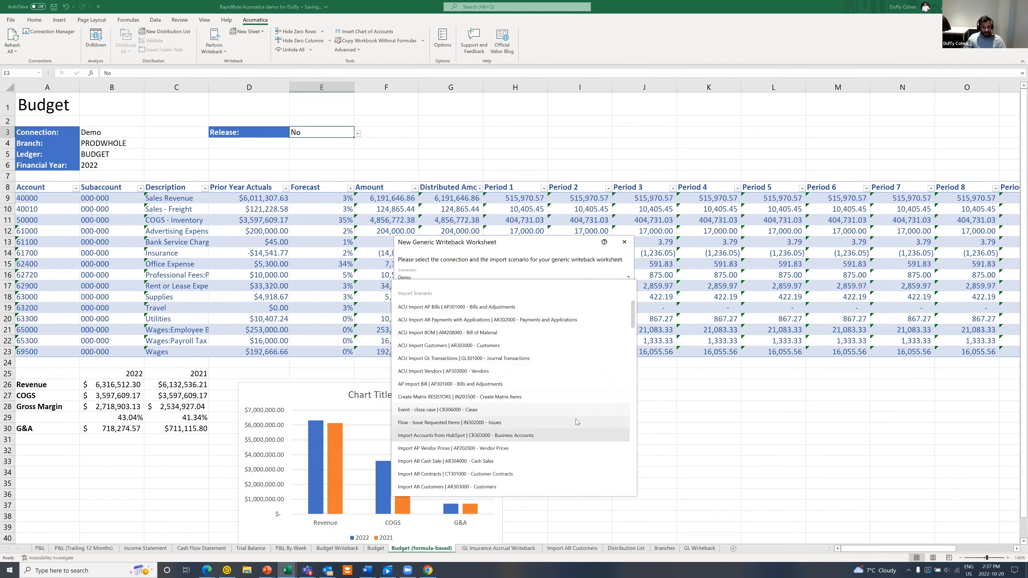
click(563, 462)
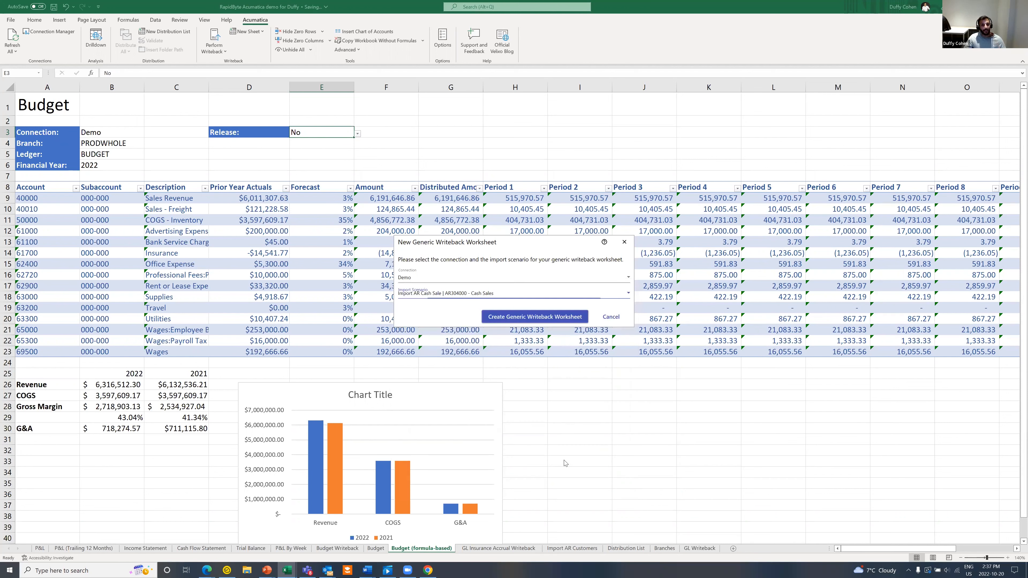
click(522, 319)
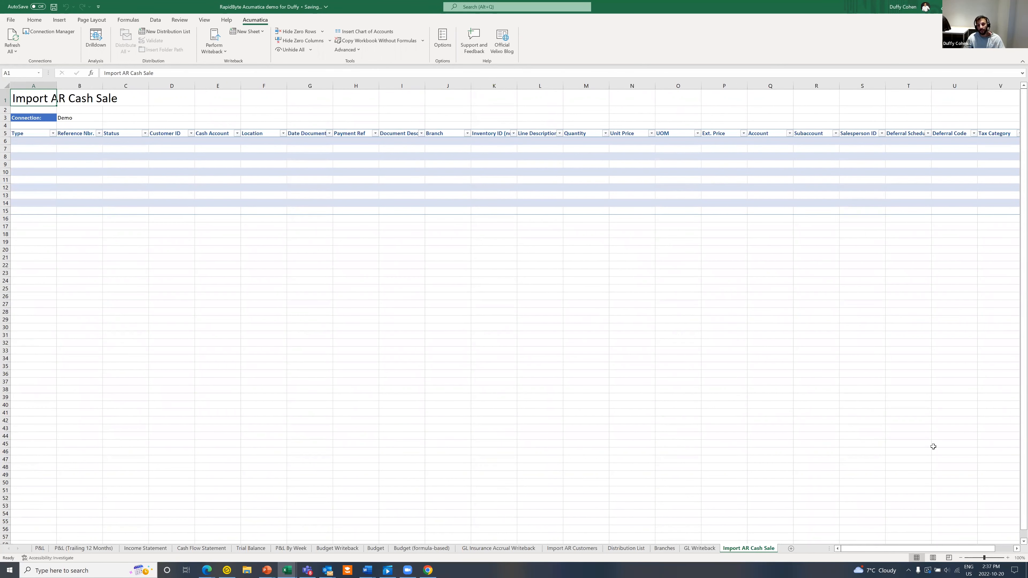
Step: Examine the Writeback Status formulas in the cash sale sheet, and view the available types of new writeback sheet
drag(906, 550, 925, 550)
click(919, 148)
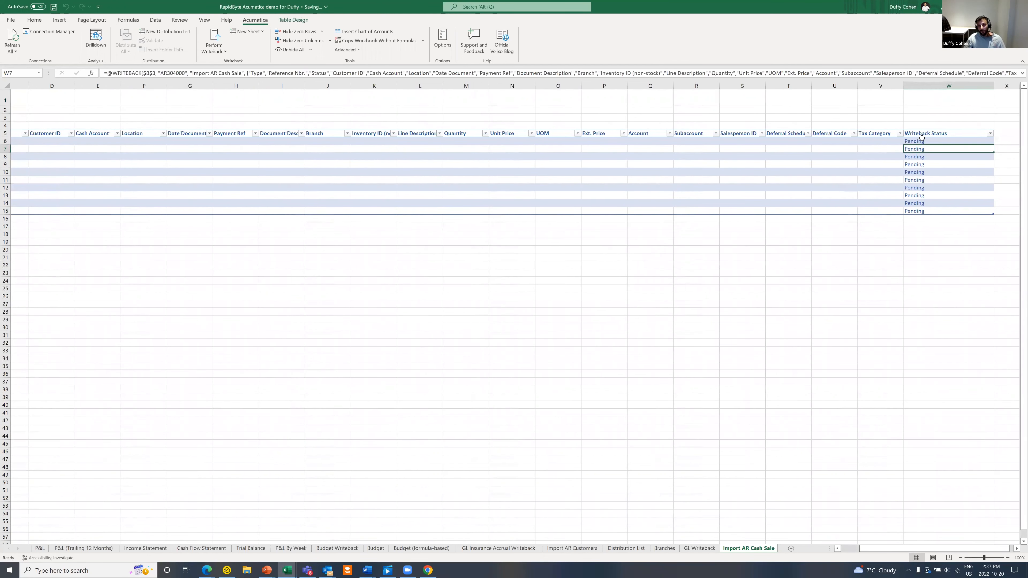
click(922, 139)
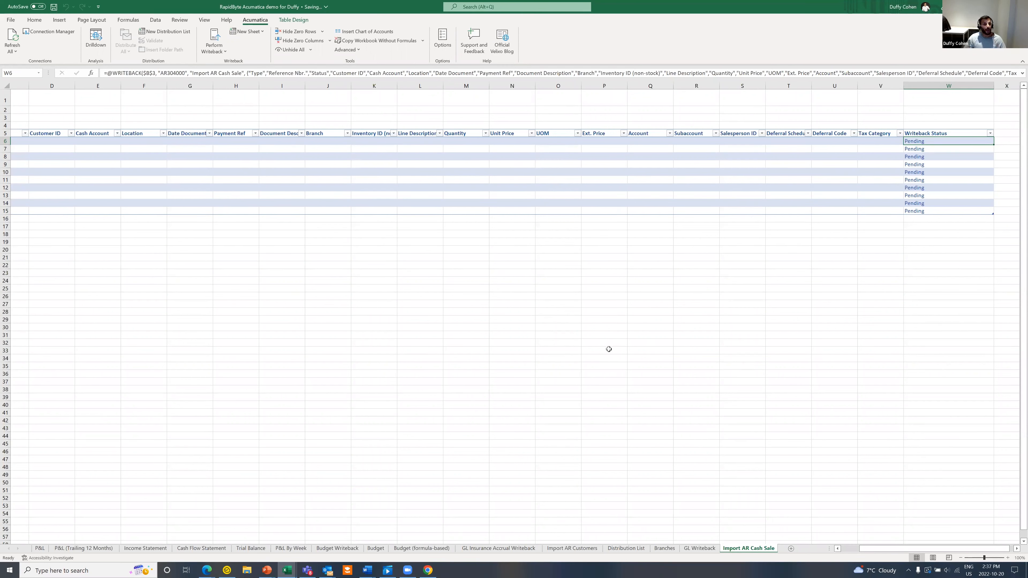
click(249, 32)
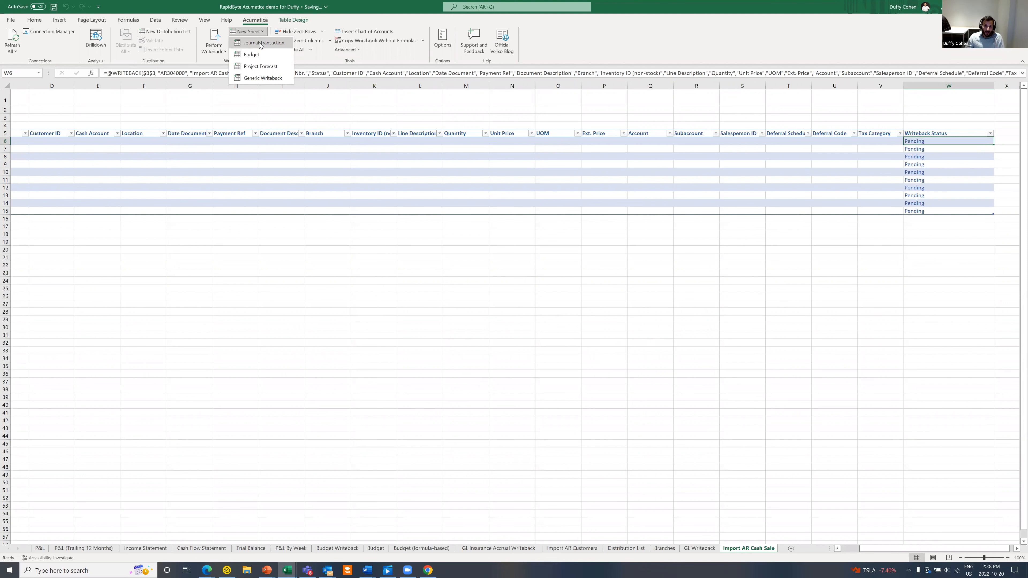
Step: Open the official Velixo blog in the browser and browse its list of articles
click(501, 38)
click(500, 38)
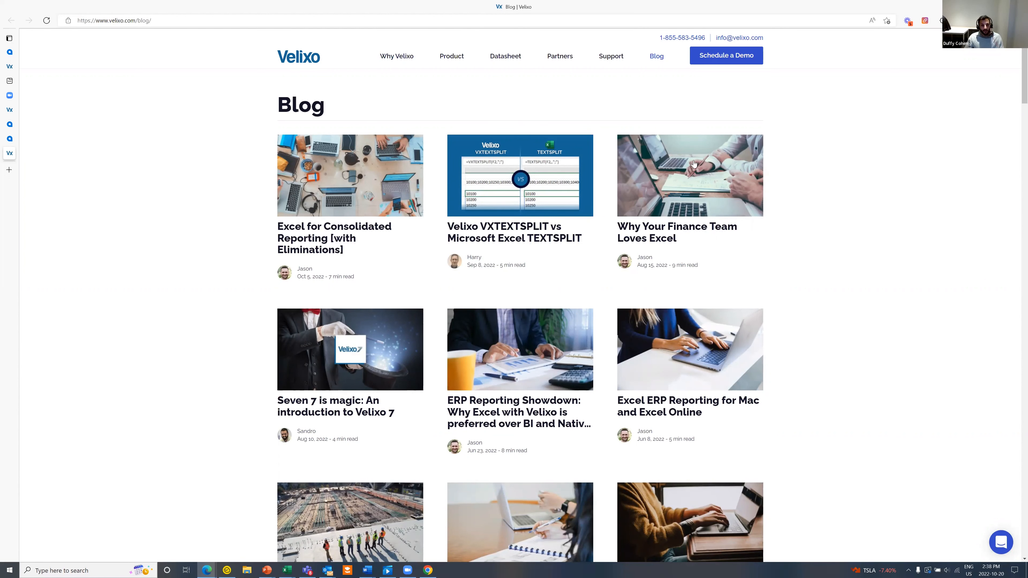
scroll(534, 252, down, 3)
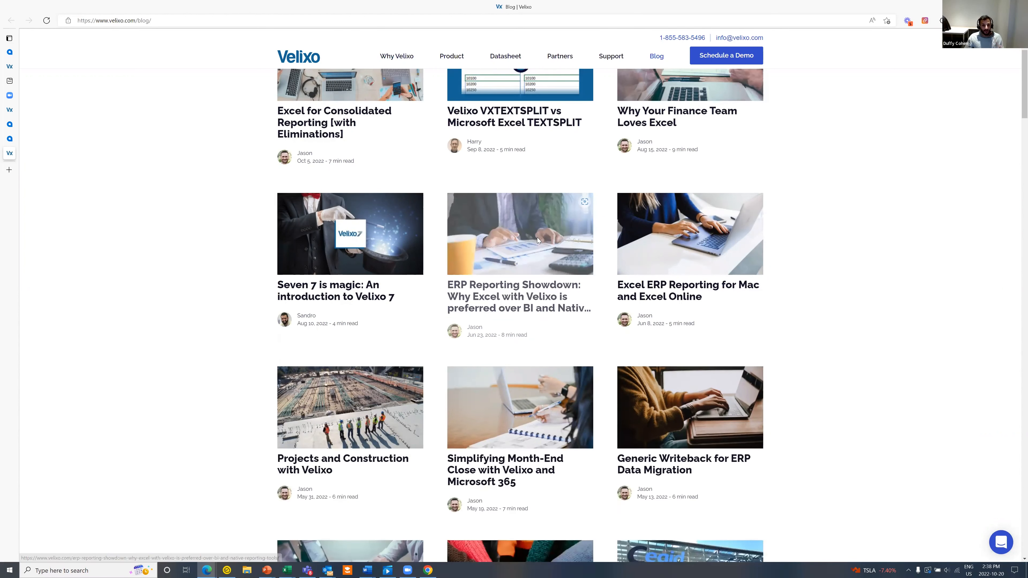
scroll(535, 243, down, 3)
scroll(554, 247, down, 6)
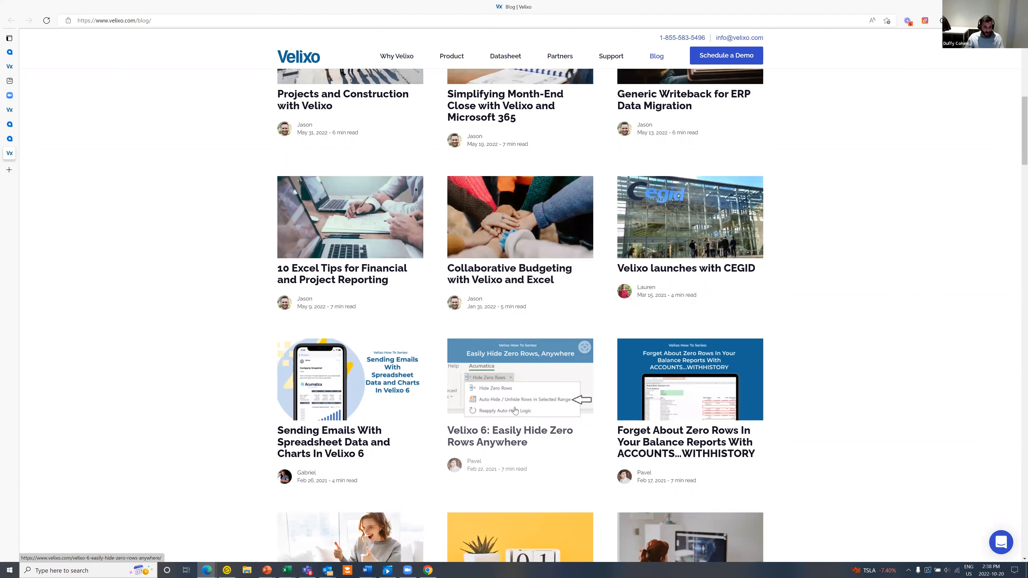
scroll(465, 316, down, 3)
scroll(421, 163, up, 10)
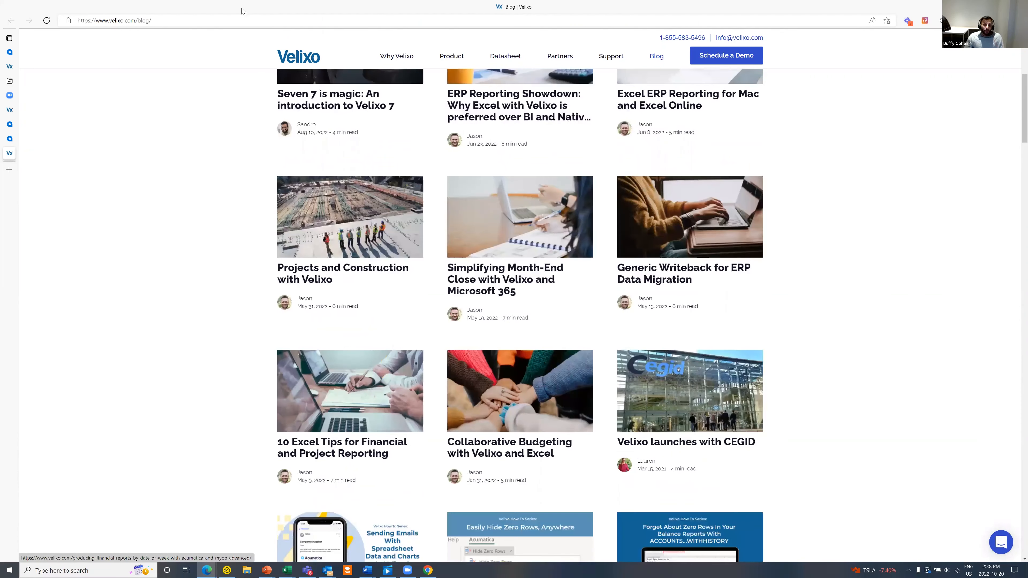
Step: Go to youtube.ca and search for "velixo"
click(245, 19)
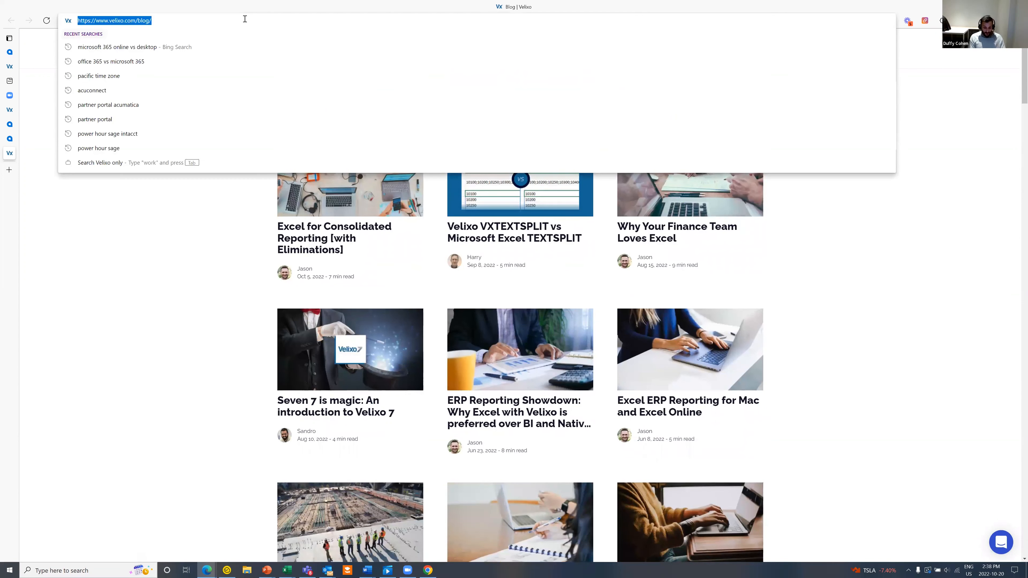
text(youtube.ca)
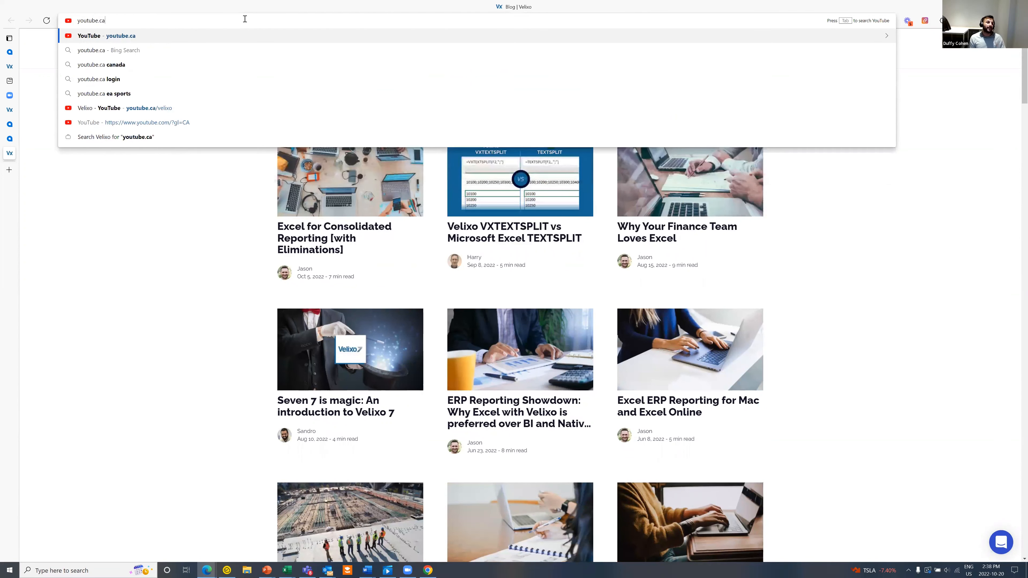
key(Return)
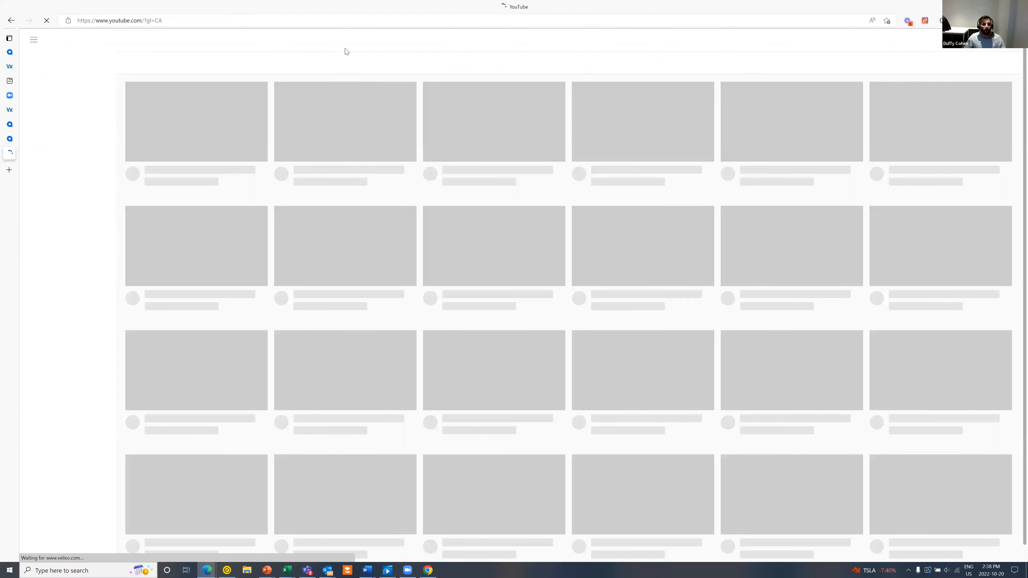
click(429, 40)
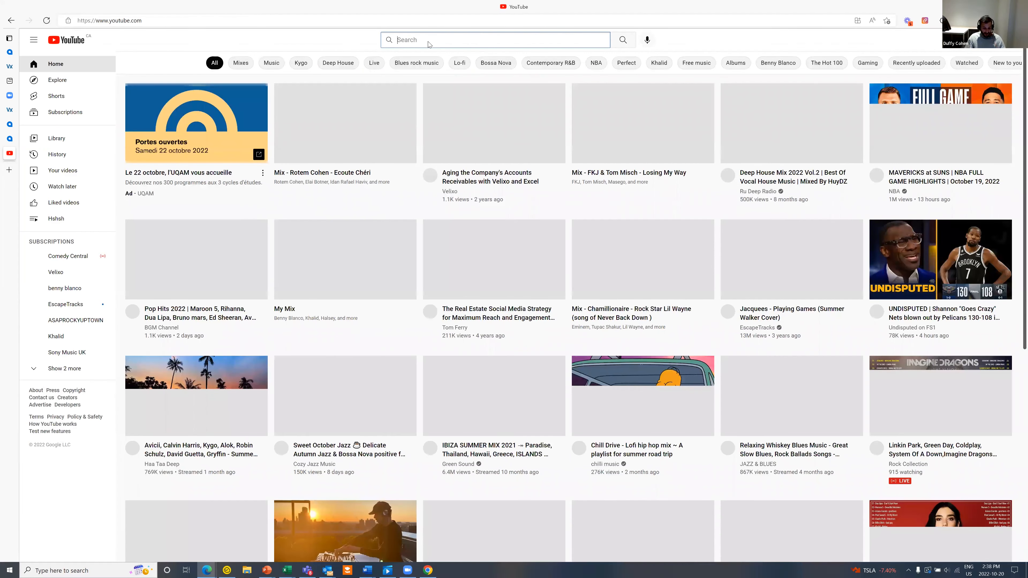
text(velixo)
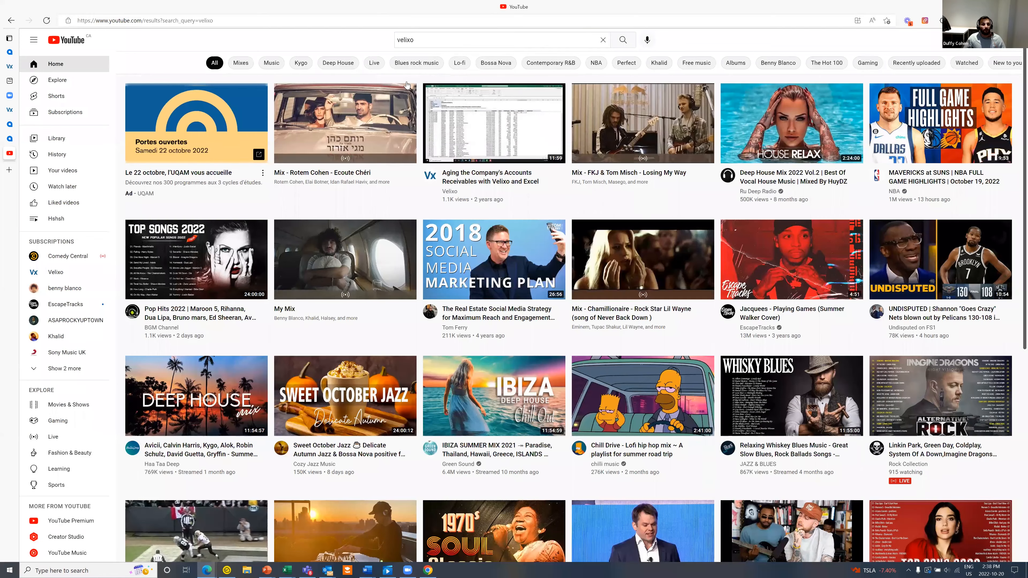
key(Return)
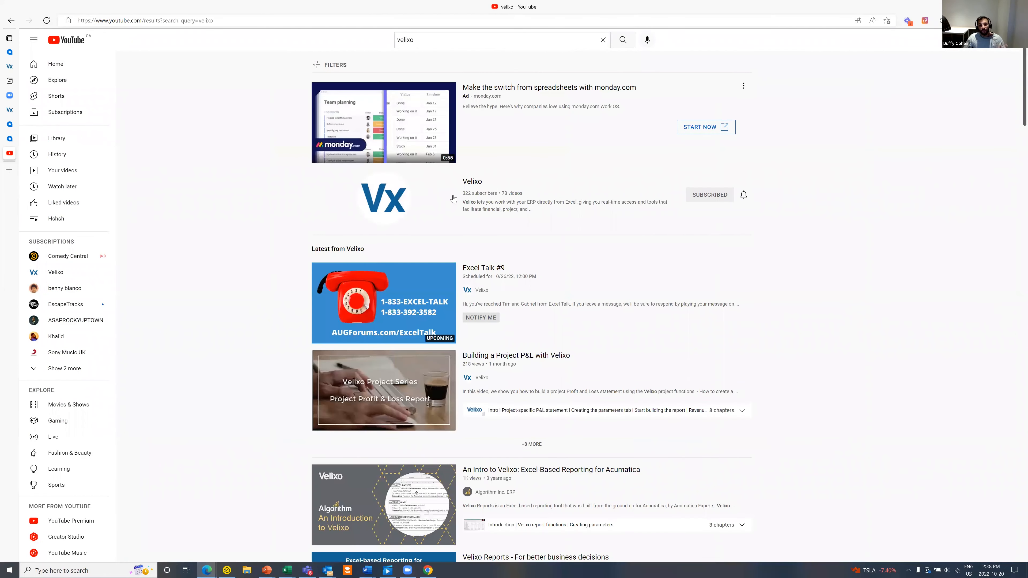
Step: Open the Velixo channel, browse its uploaded videos, and switch back to the Excel workbook
click(476, 183)
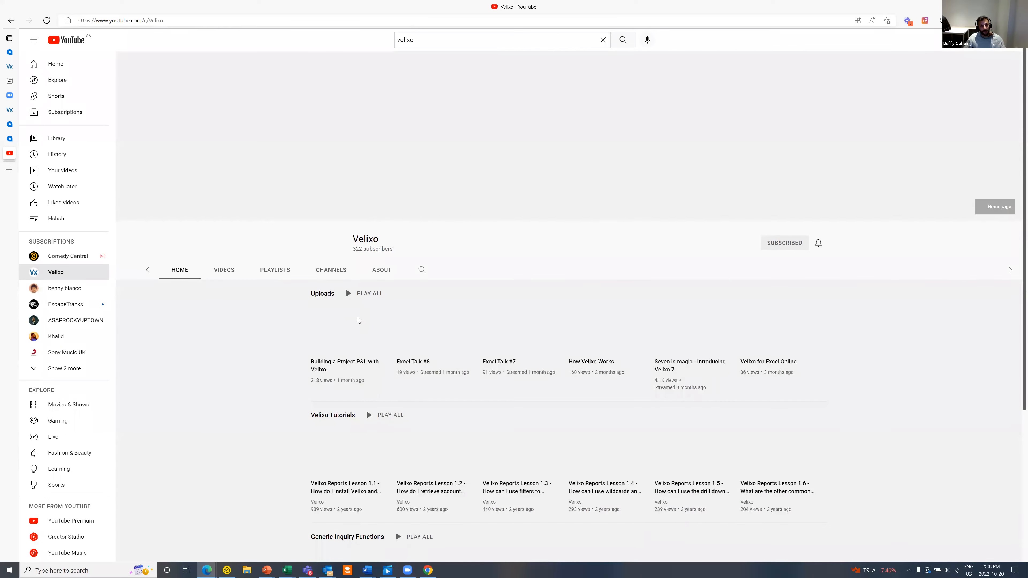
click(377, 249)
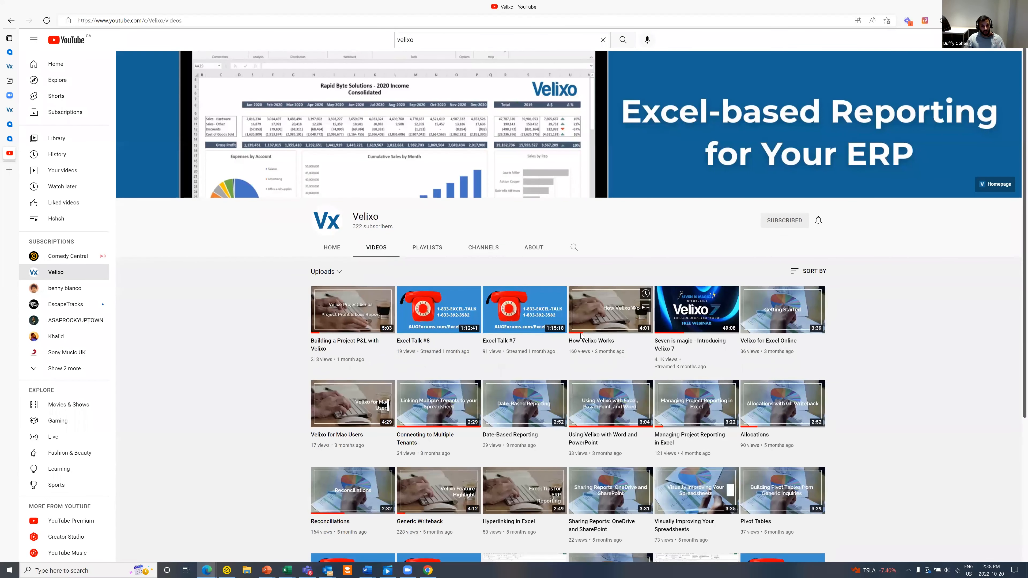
scroll(426, 332, down, 2)
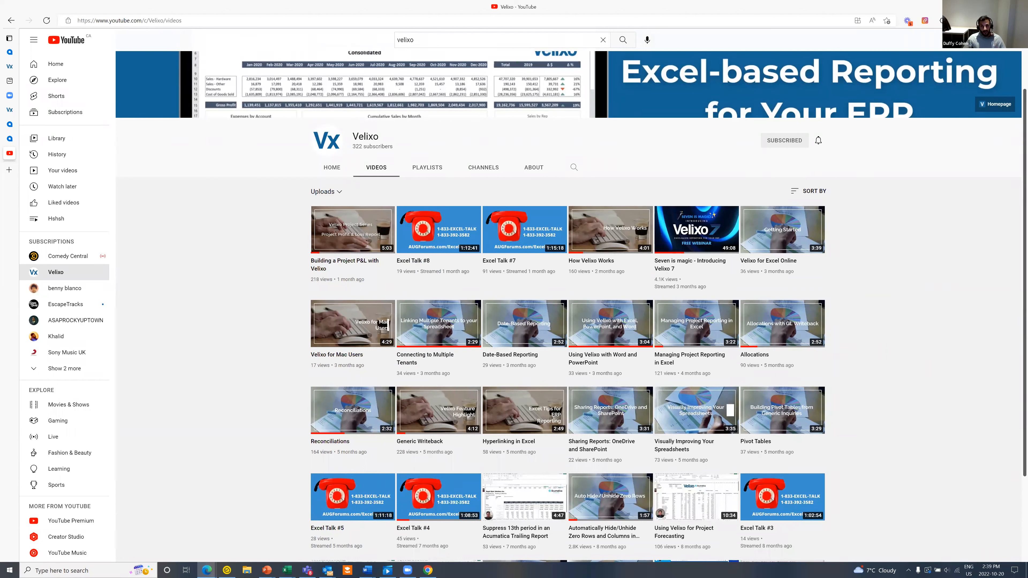
key(alt+Tab)
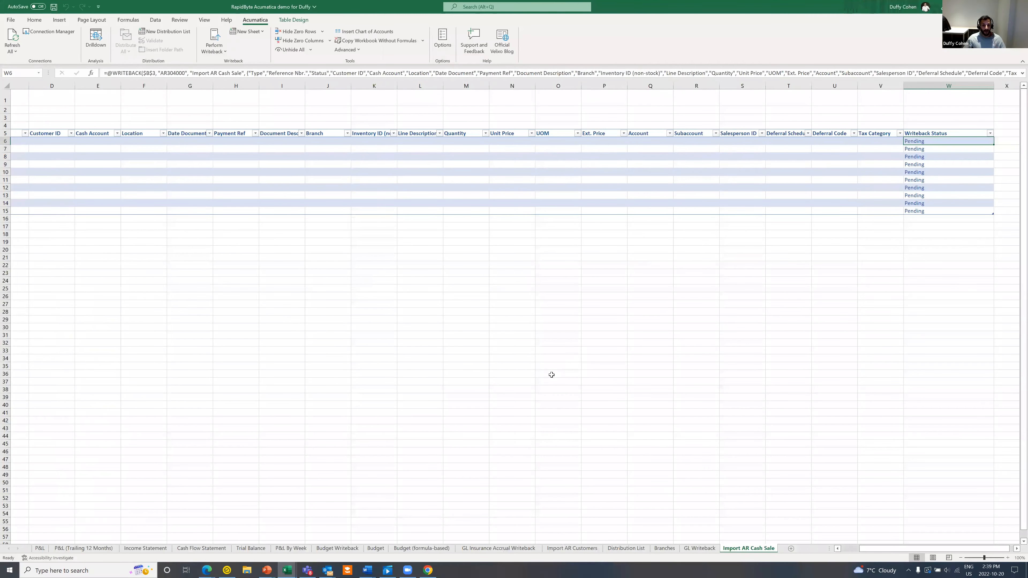